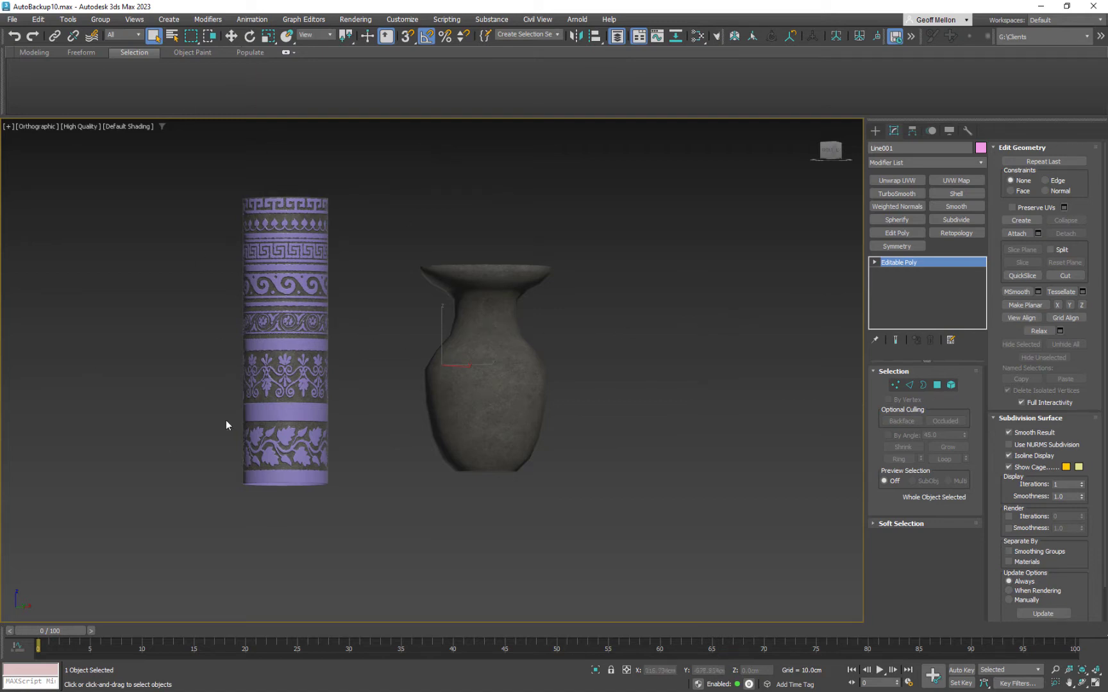
middle_drag(272, 359, 215, 342)
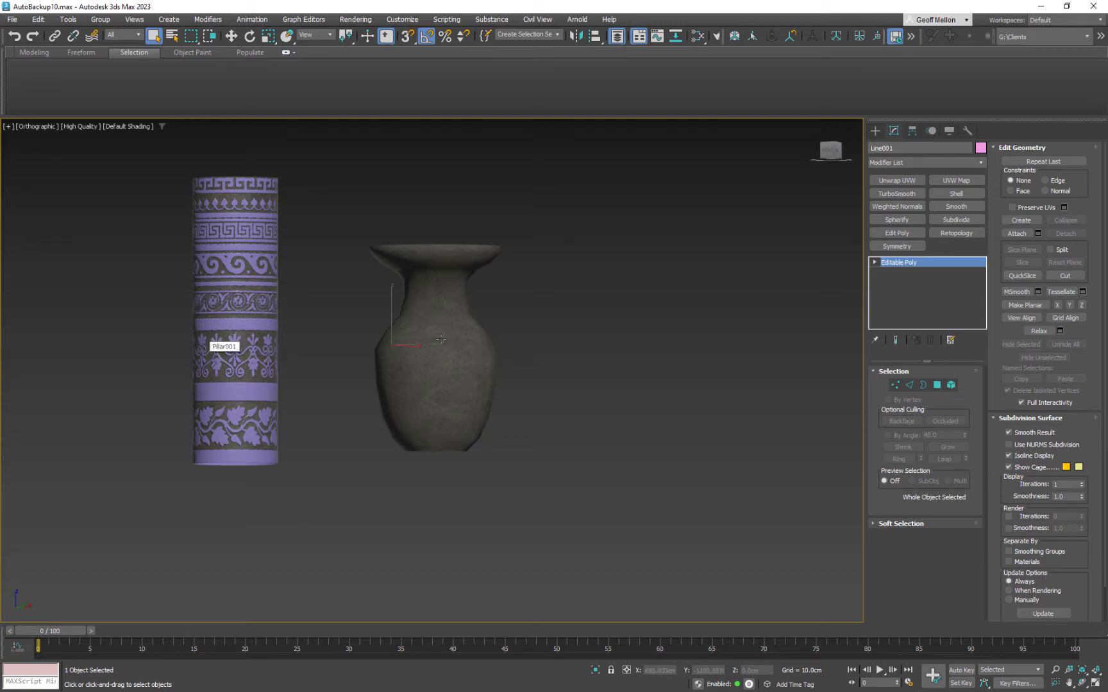
middle_drag(643, 385, 671, 417)
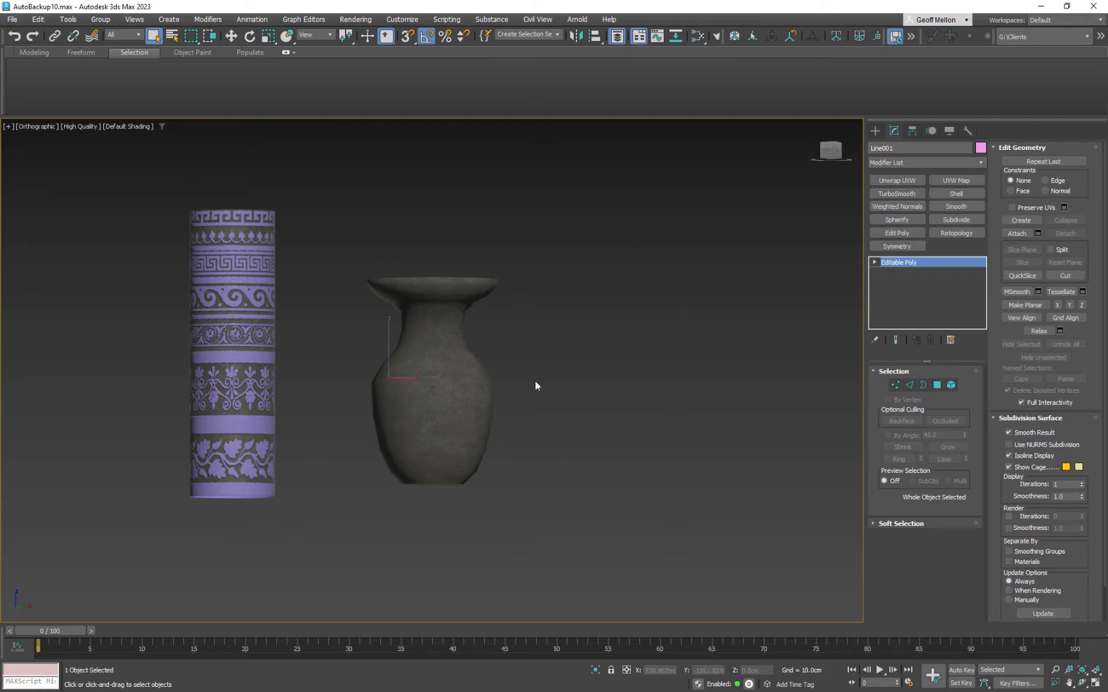
middle_drag(593, 396, 587, 453)
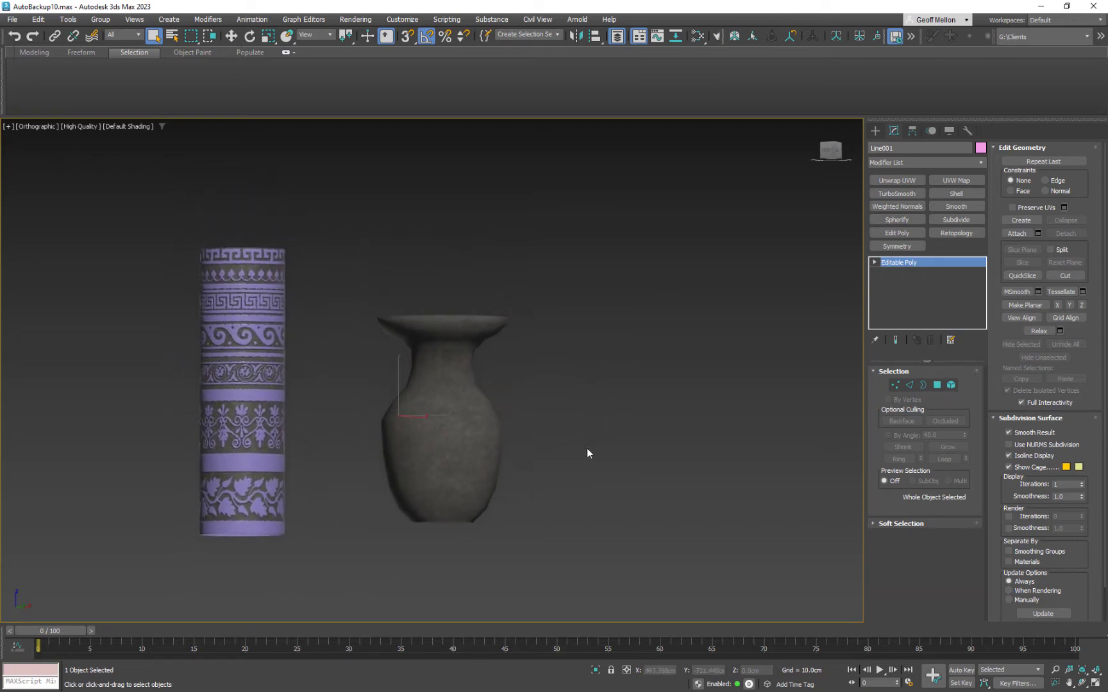
middle_drag(553, 497, 638, 383)
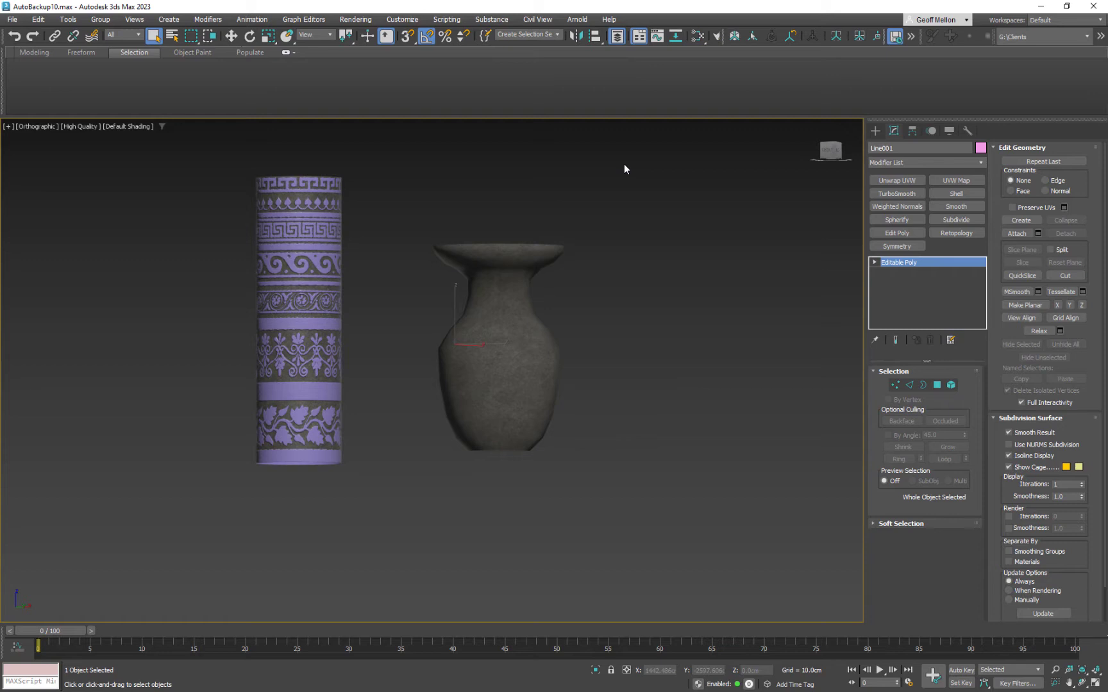
middle_drag(650, 317, 616, 278)
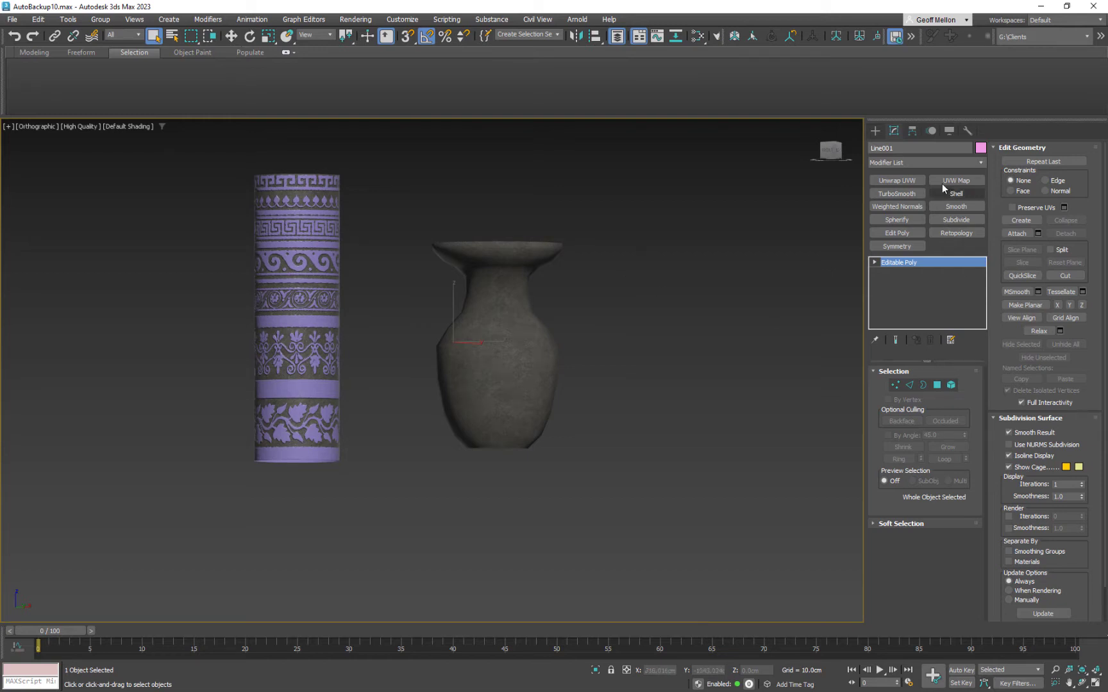
click(903, 182)
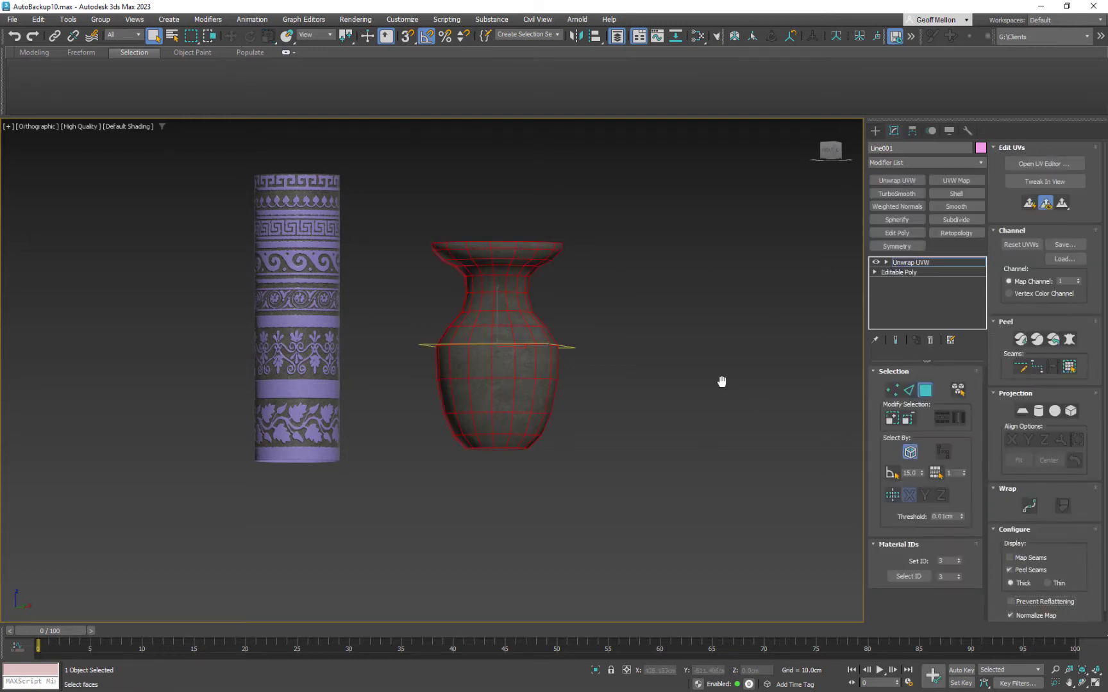
middle_drag(722, 382, 719, 353)
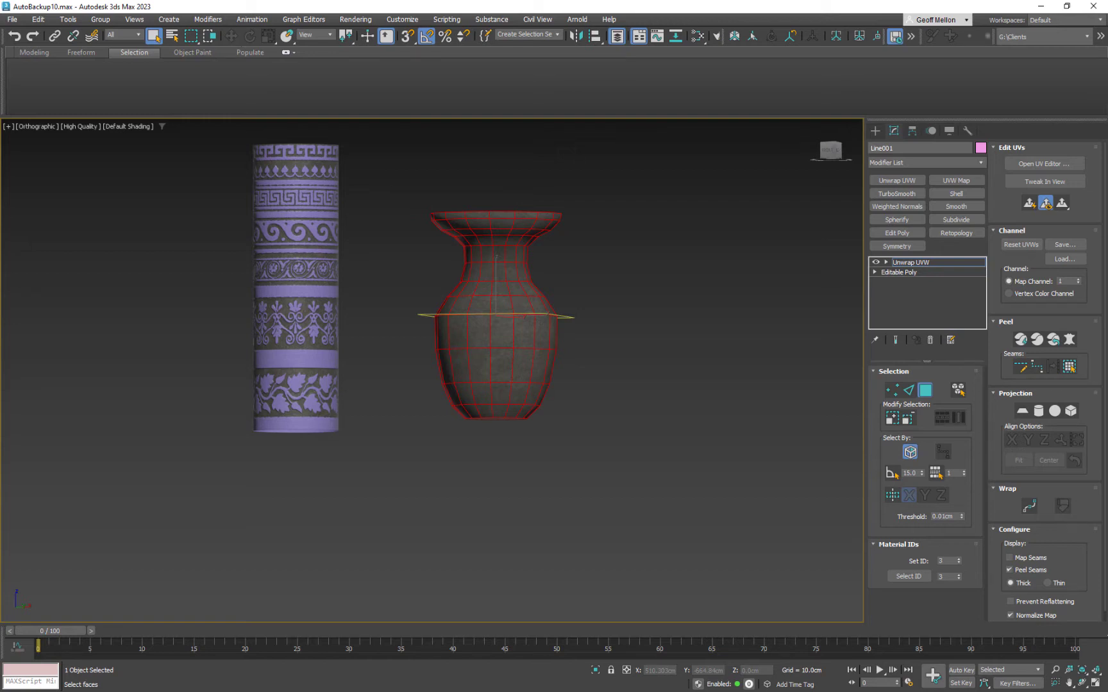
click(929, 340)
In the material editor, duplicate the Vase_Pattern.png bitmap node and place the copy just above the vase's base material.
middle_drag(697, 305, 675, 314)
key(m)
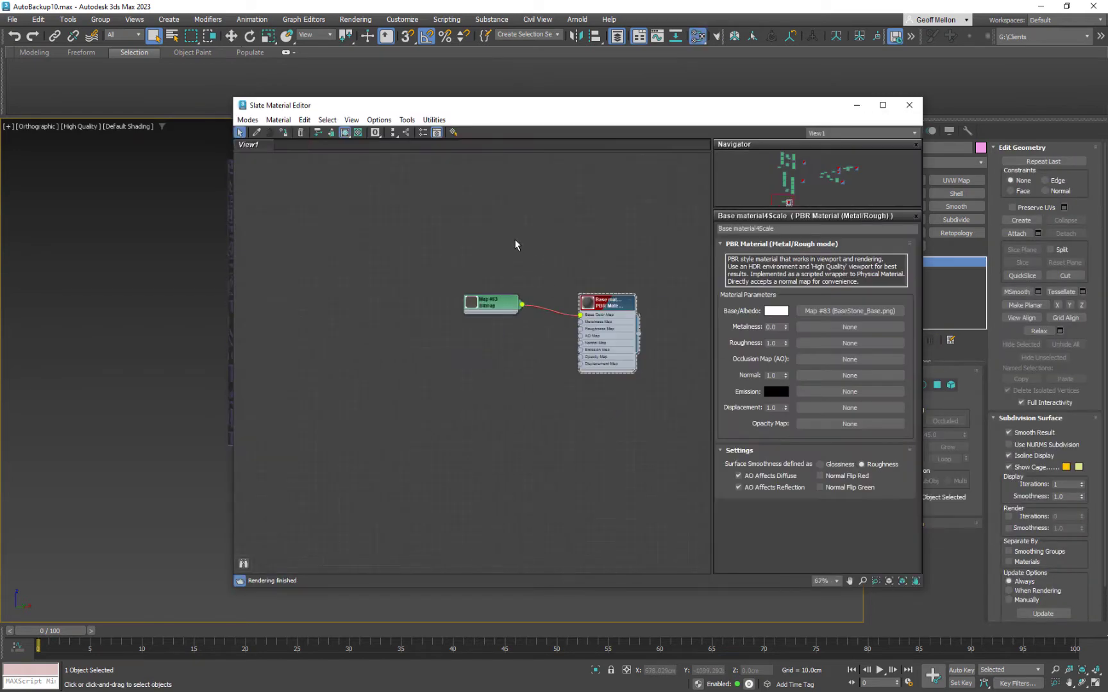
middle_drag(515, 245, 527, 382)
scroll(527, 381, down, 3)
middle_drag(599, 210, 490, 391)
middle_drag(463, 251, 478, 401)
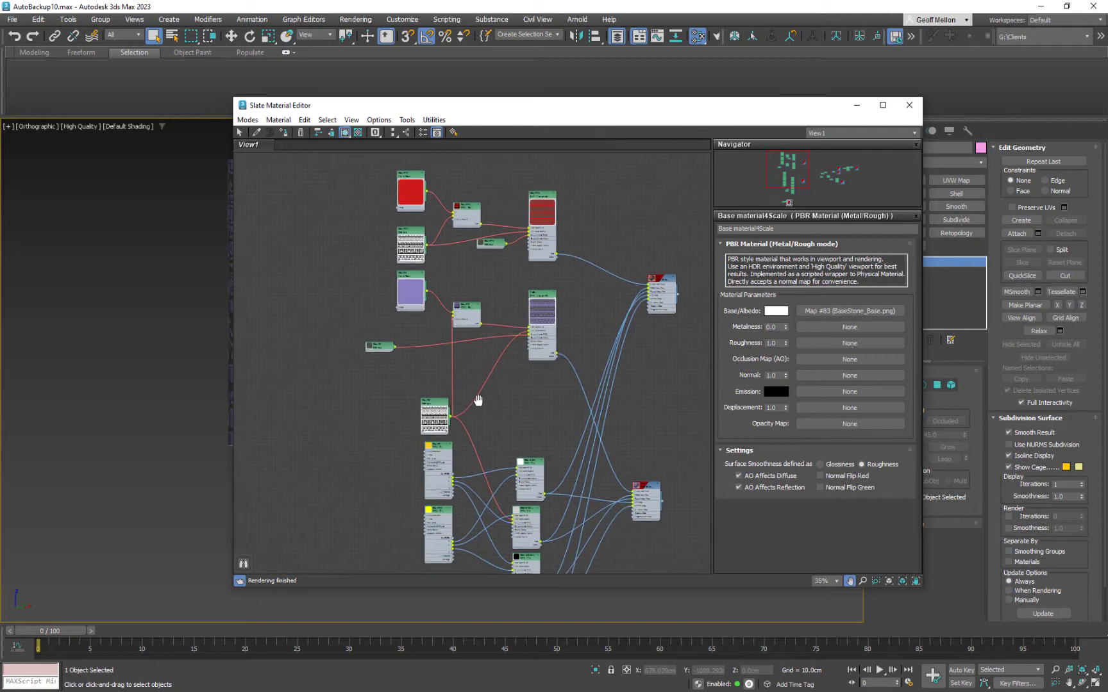
double_click(473, 313)
middle_drag(473, 312, 498, 275)
scroll(514, 269, down, 2)
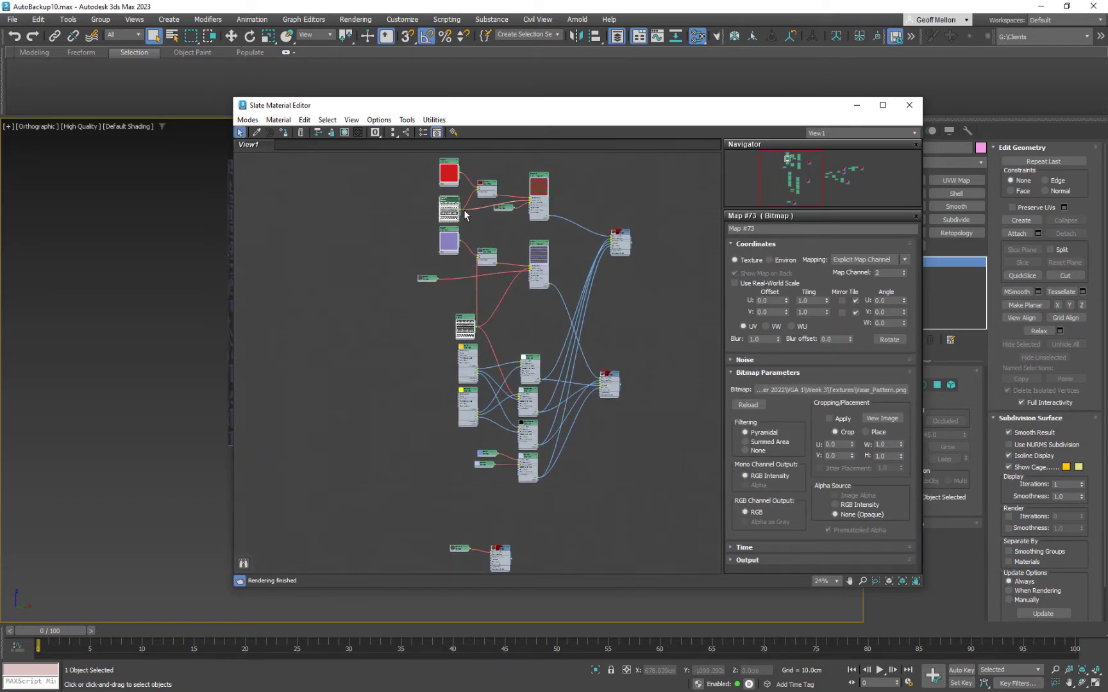
mouse_move(449, 209)
shift+mouse_down()
mouse_move(428, 519)
mouse_move(474, 517)
shift+mouse_up()
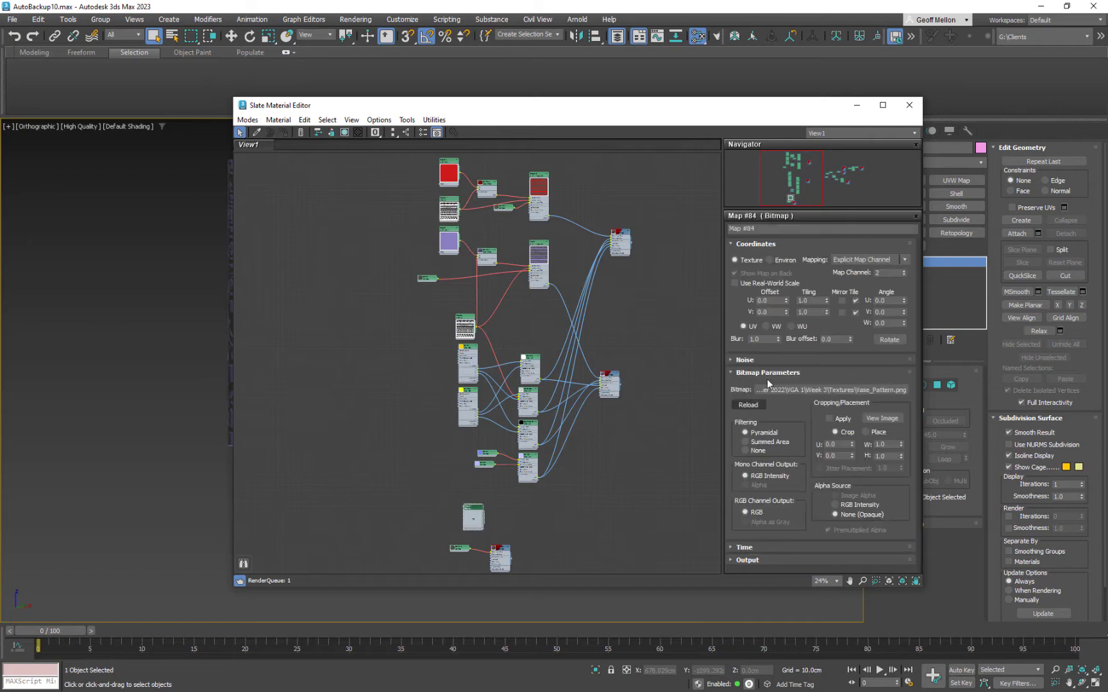
Connect the copied pattern bitmap to the Base Color Map input of the Base material4Scale material.
middle_drag(502, 573, 546, 431)
scroll(546, 431, up, 8)
middle_drag(503, 327, 488, 321)
drag(457, 239, 527, 404)
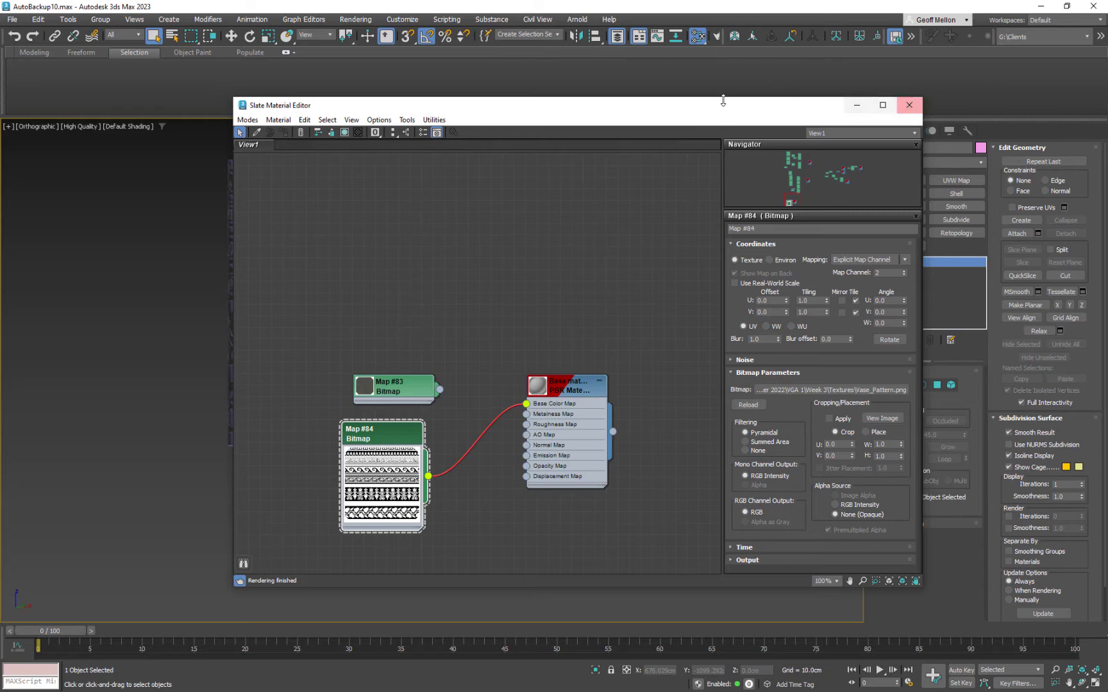
Enable shaded viewport display for the Base material4Scale material and close the material editor.
drag(722, 100, 756, 122)
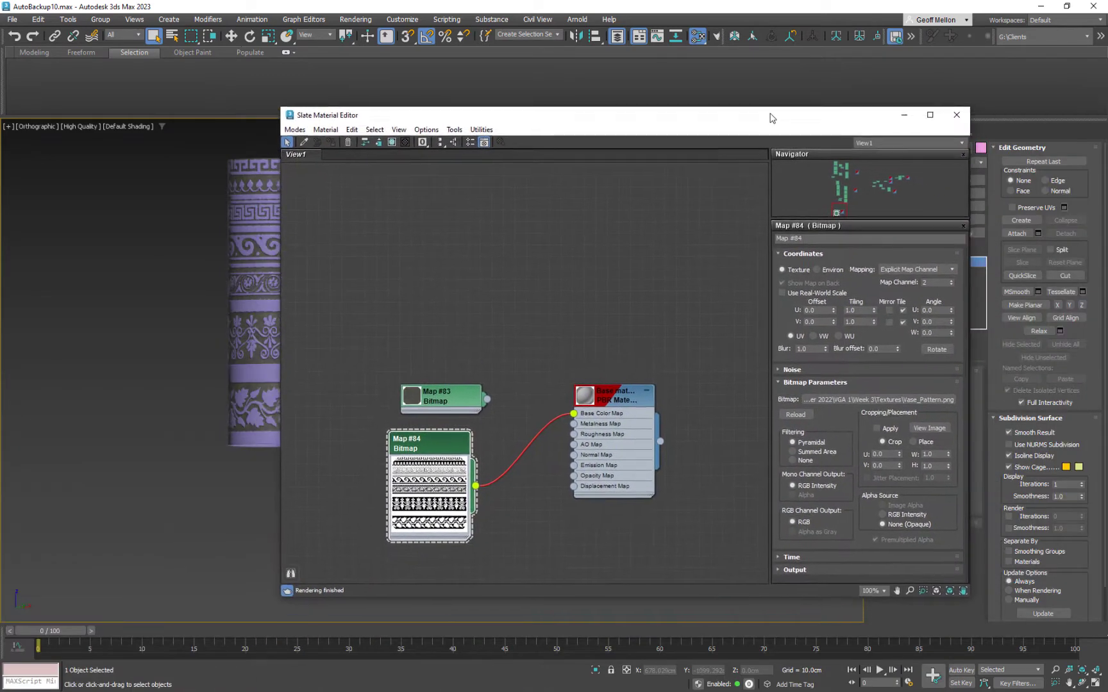
click(616, 393)
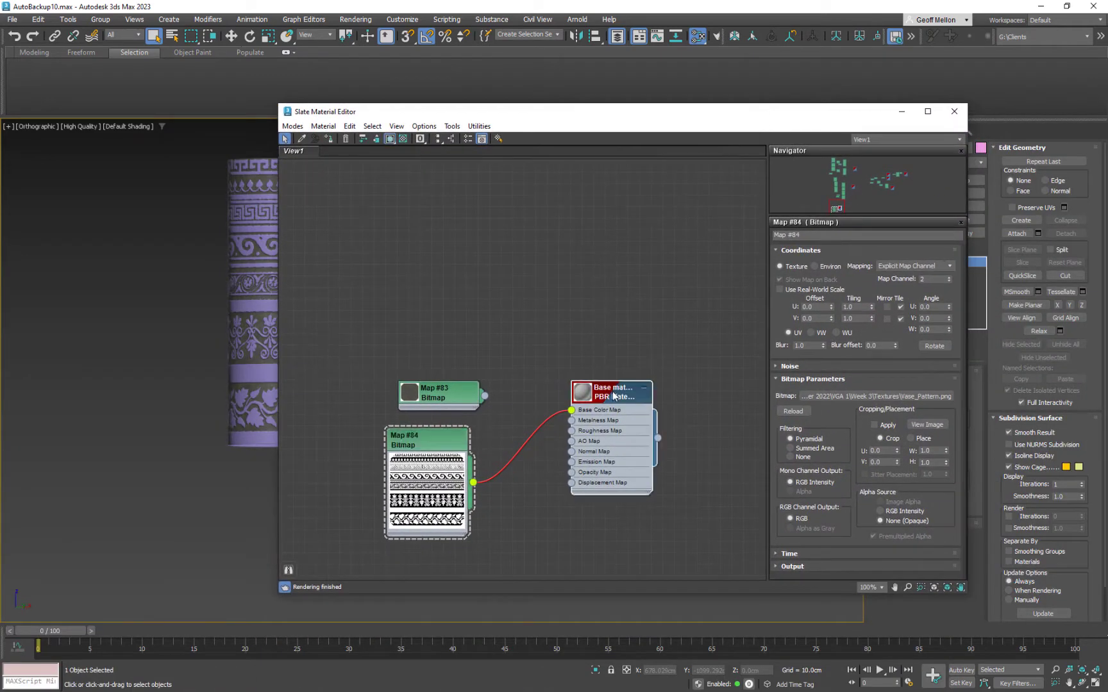
click(390, 138)
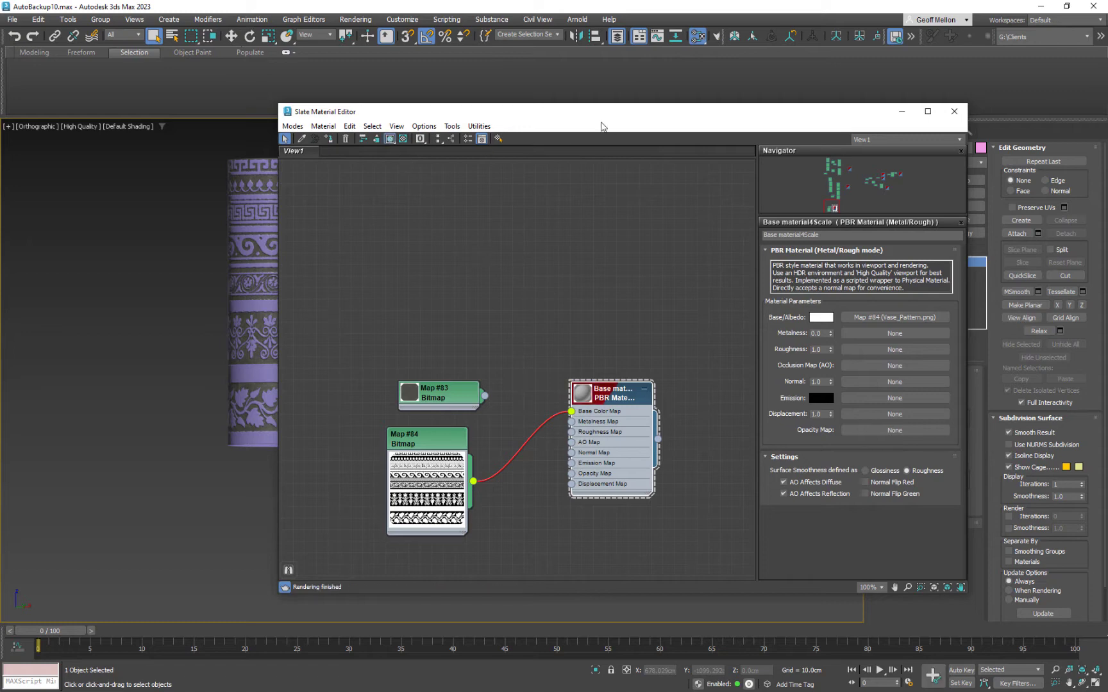
drag(598, 112, 505, 130)
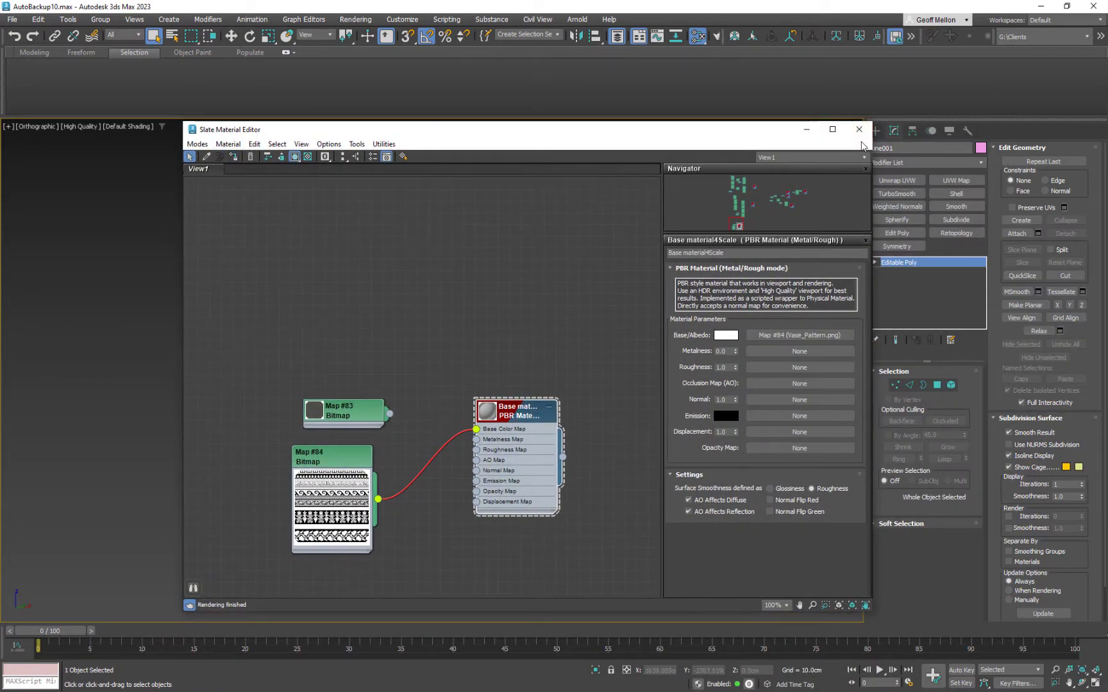
click(860, 129)
Adjust the coordinates of the copied Vase_Pattern.png bitmap so the pattern displays on the vase, and close the material editor.
scroll(516, 344, up, 4)
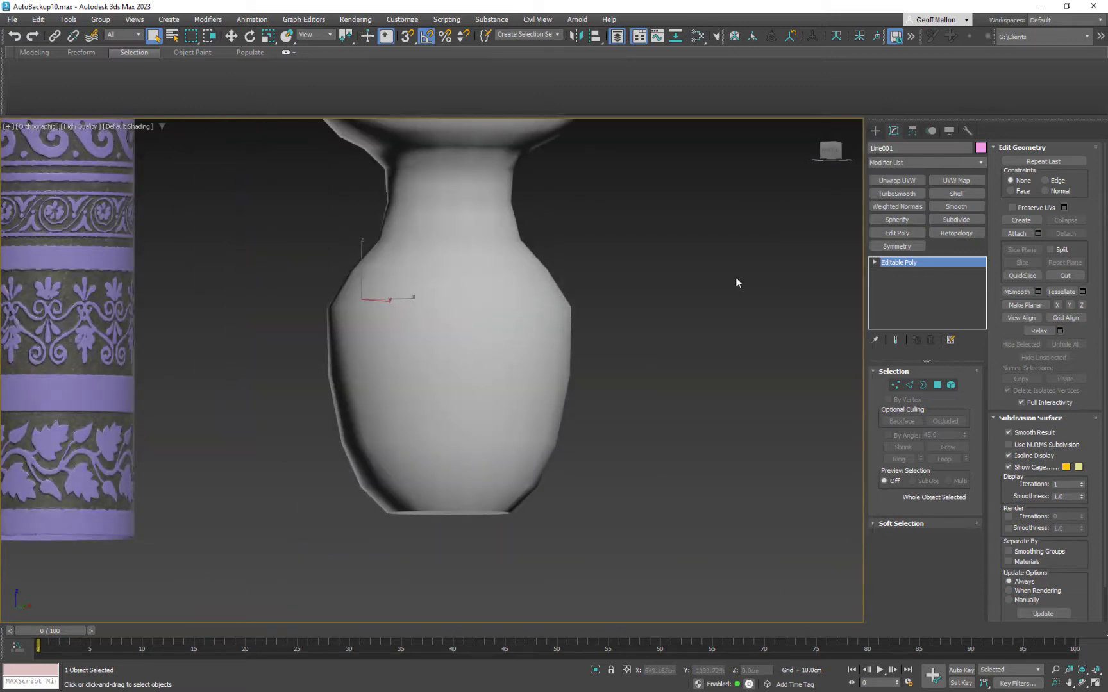
scroll(736, 277, down, 3)
key(m)
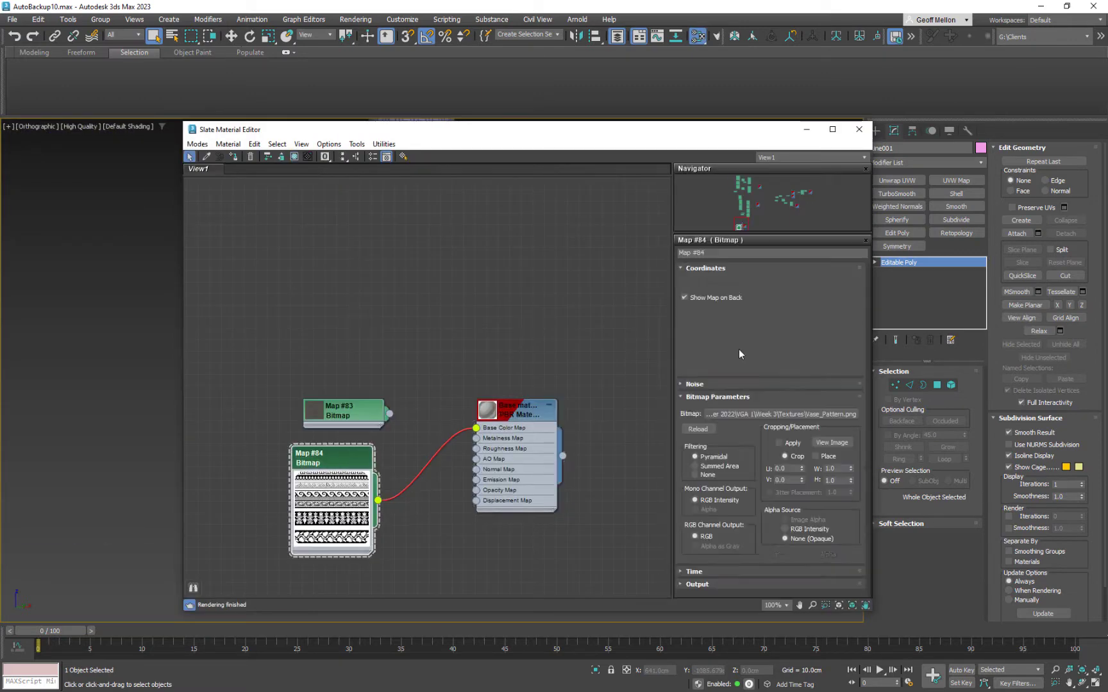
click(860, 129)
Examine how the black-and-white pattern bands wrap around the vase's body, neck and rim.
scroll(526, 411, up, 3)
scroll(526, 411, up, 5)
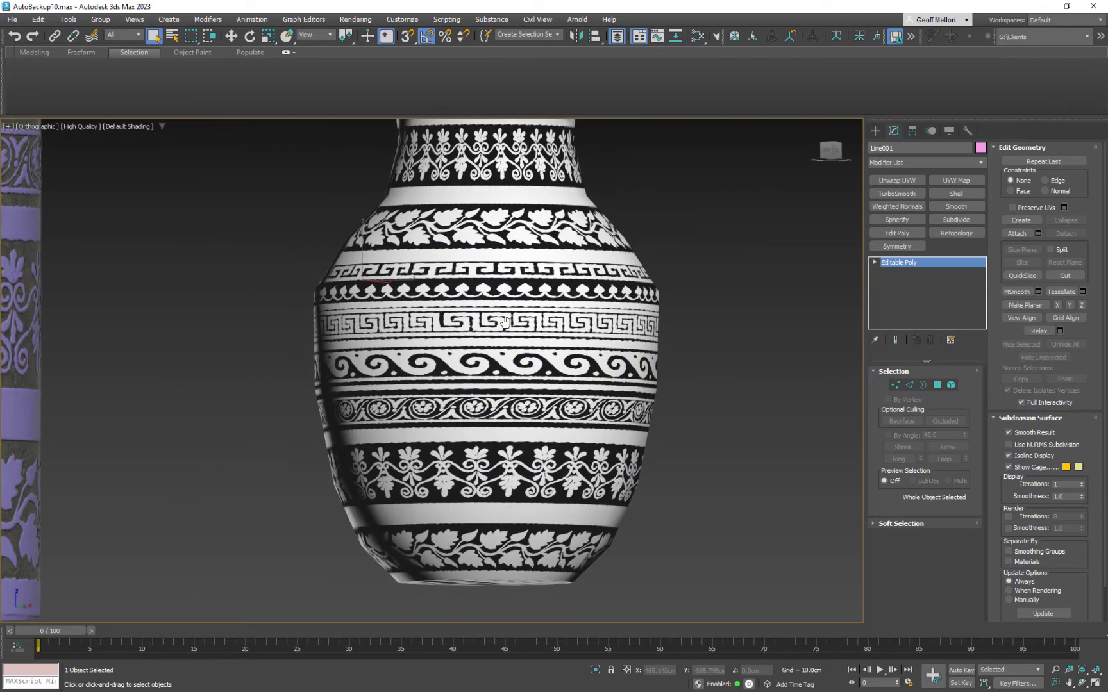
scroll(538, 492, down, 2)
middle_drag(538, 492, 544, 455)
scroll(543, 454, down, 2)
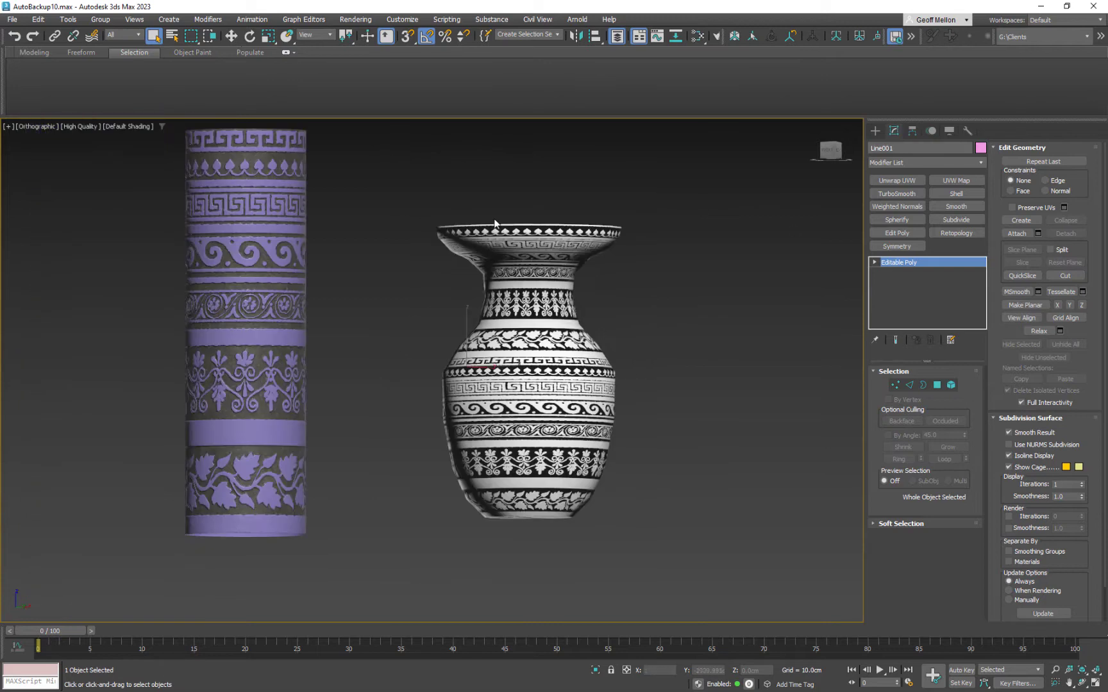
scroll(475, 440, down, 1)
middle_drag(476, 440, 505, 457)
scroll(497, 402, up, 2)
middle_drag(699, 428, 753, 418)
middle_drag(661, 355, 640, 364)
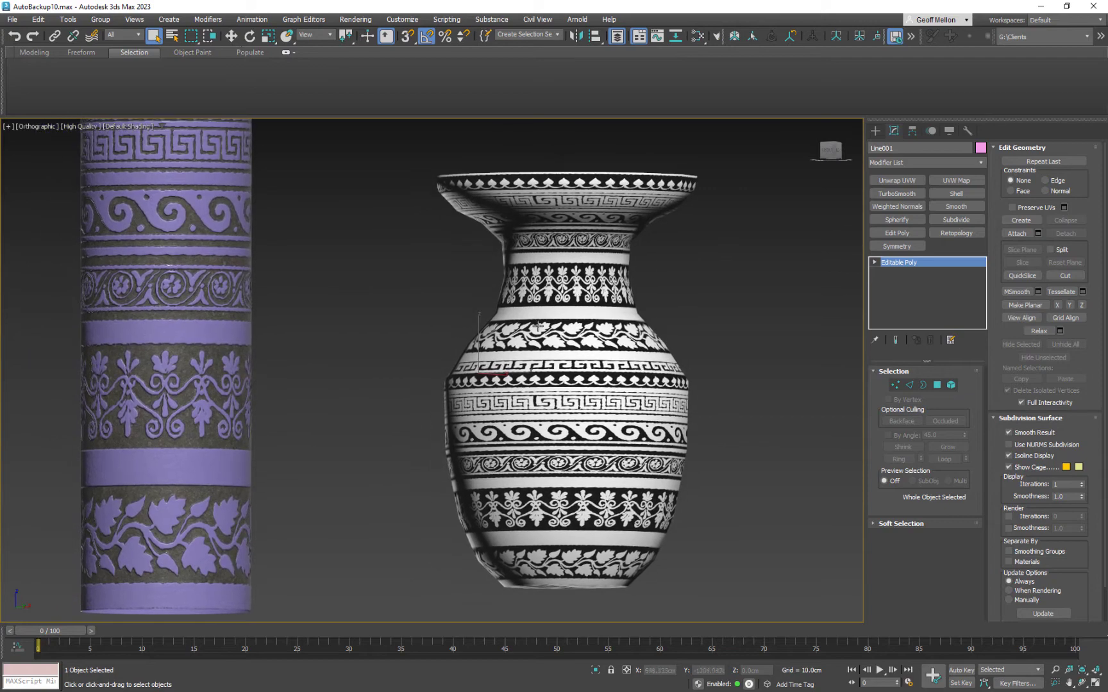
Compare the scale and repetition of the ornament bands on the vase's neck and shoulder with those on the pillar.
scroll(548, 318, up, 3)
scroll(393, 367, down, 3)
middle_drag(393, 367, 584, 384)
scroll(612, 324, up, 2)
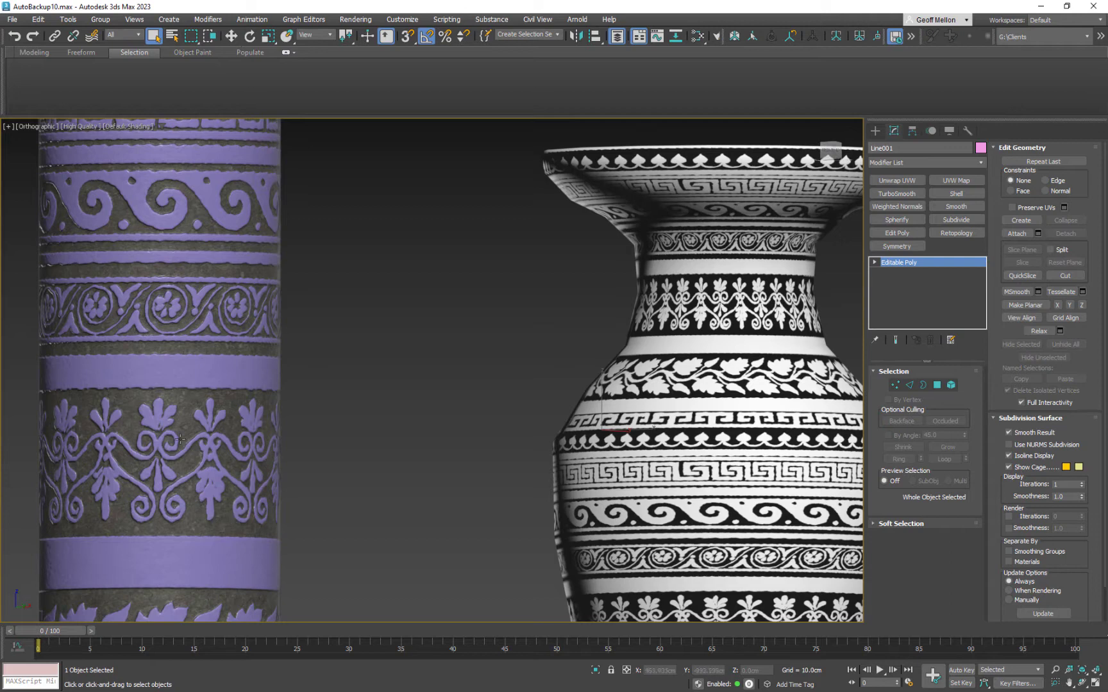
middle_drag(673, 312, 527, 317)
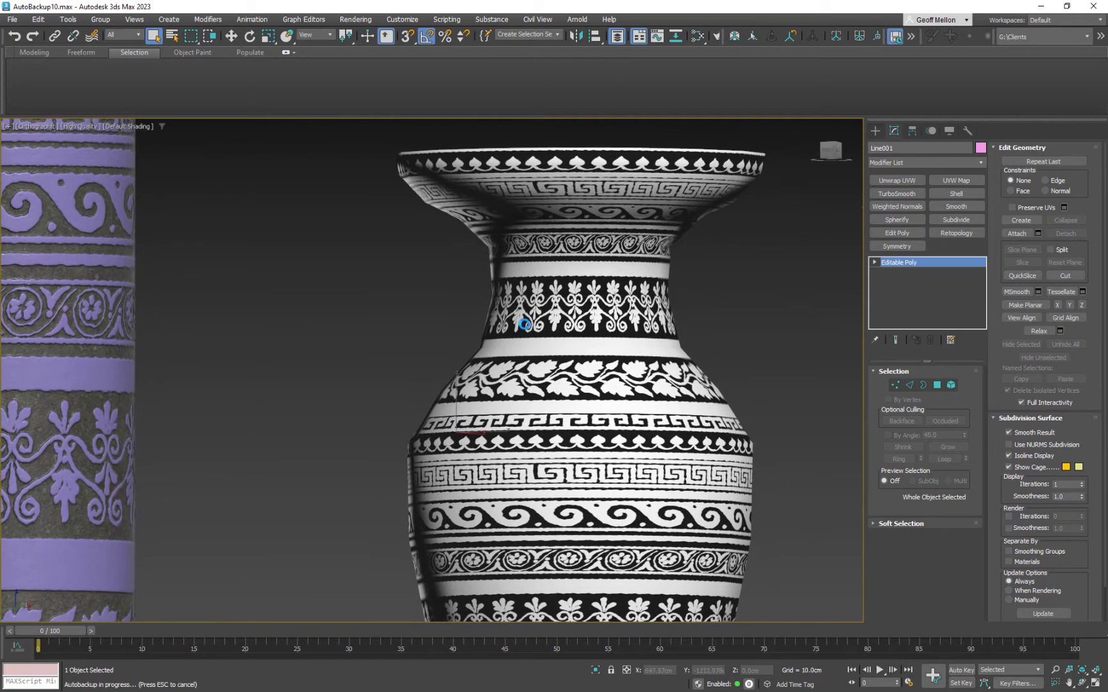
scroll(453, 265, down, 4)
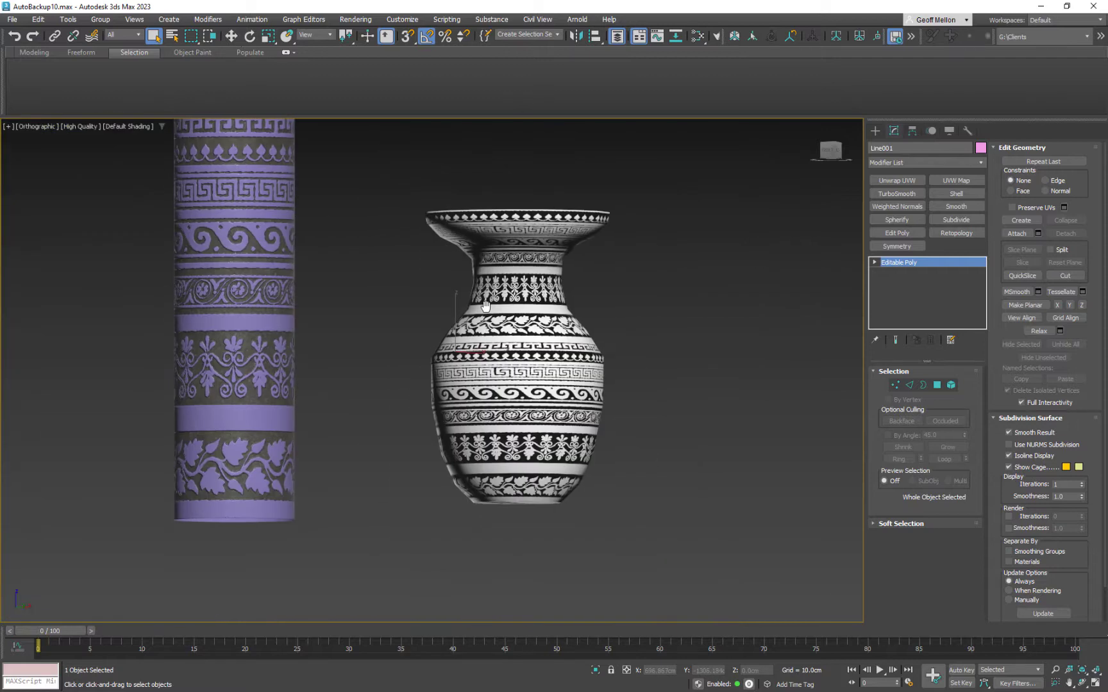
middle_drag(486, 305, 494, 298)
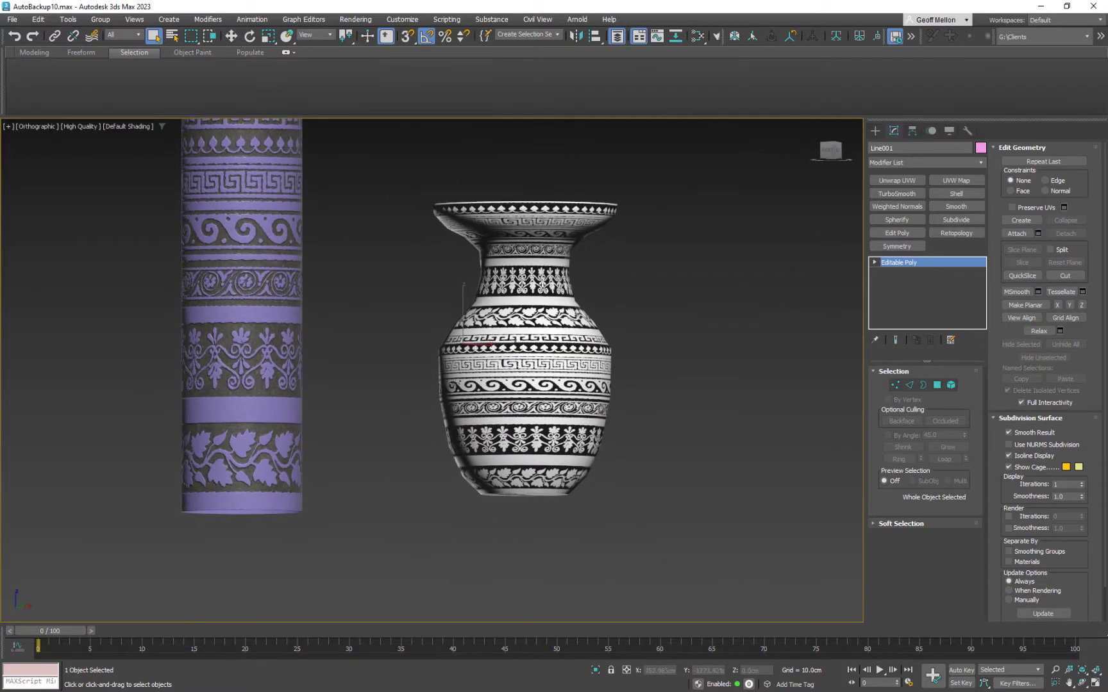
scroll(532, 322, up, 8)
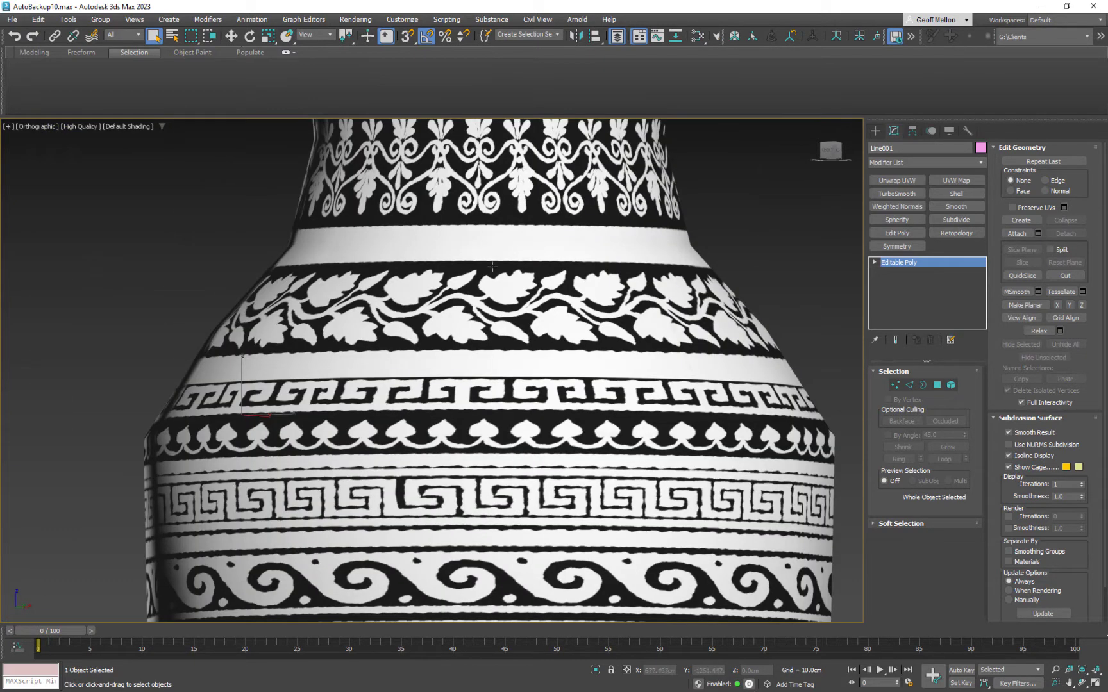
scroll(809, 359, down, 8)
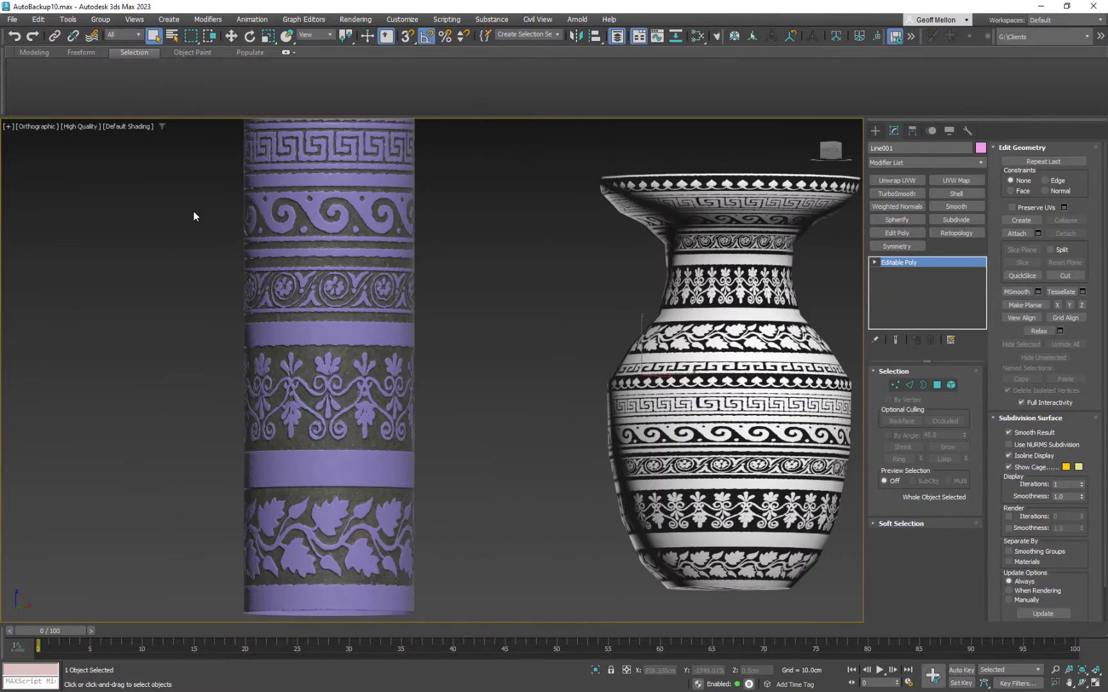
middle_drag(450, 373, 372, 329)
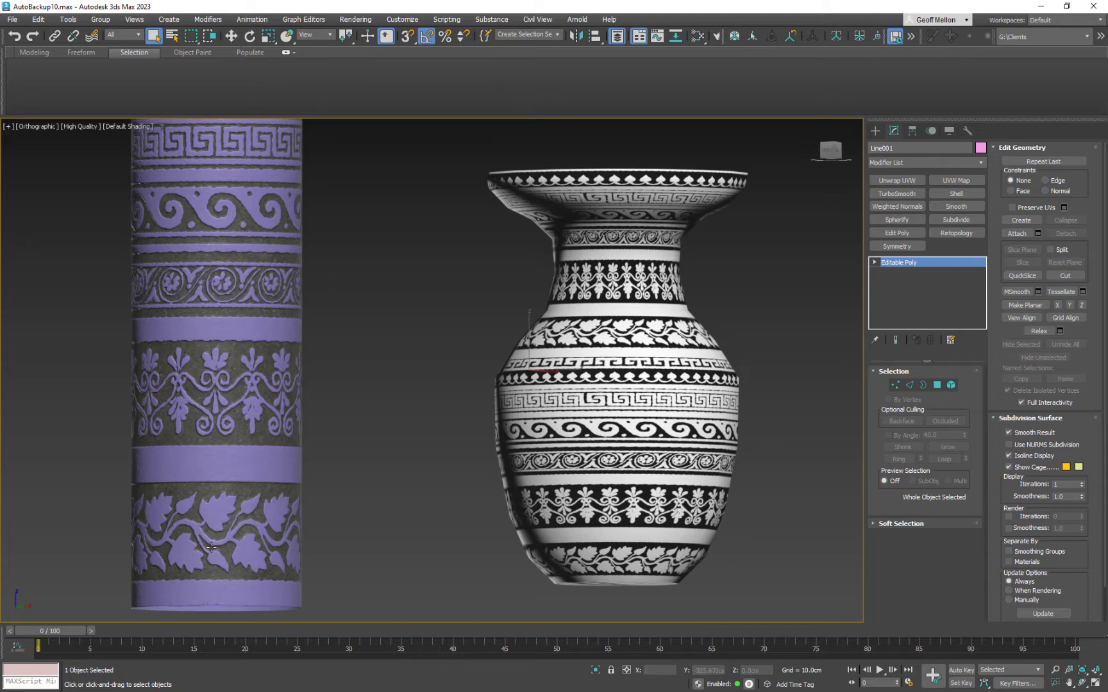
middle_drag(375, 486, 318, 463)
middle_drag(701, 379, 679, 361)
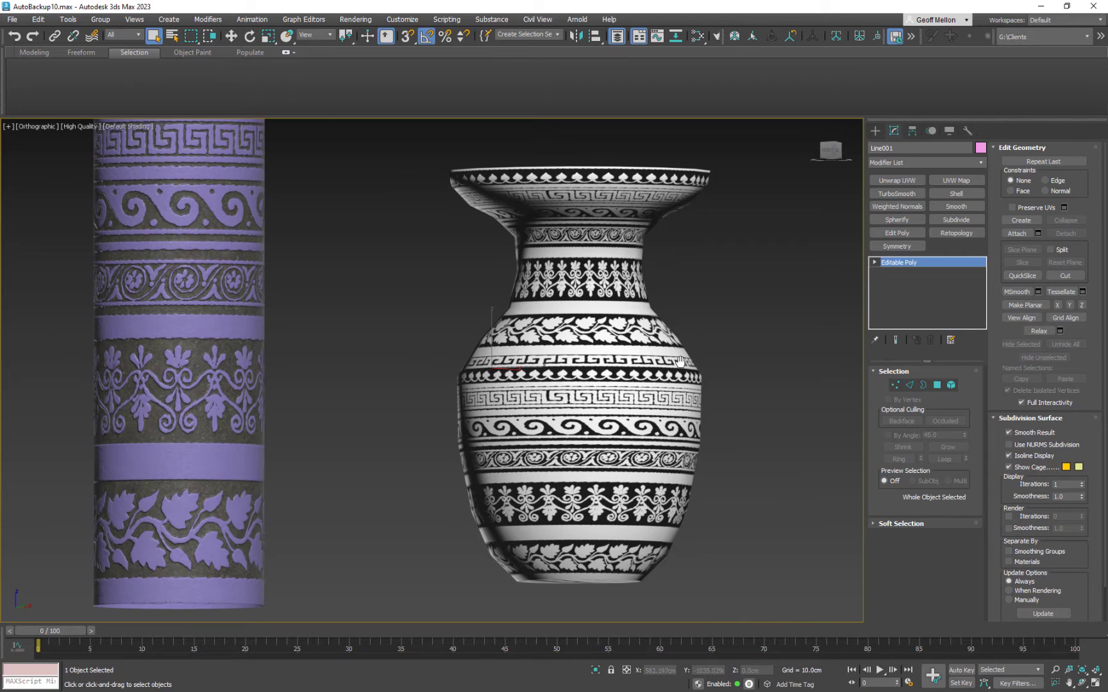
middle_drag(680, 361, 719, 368)
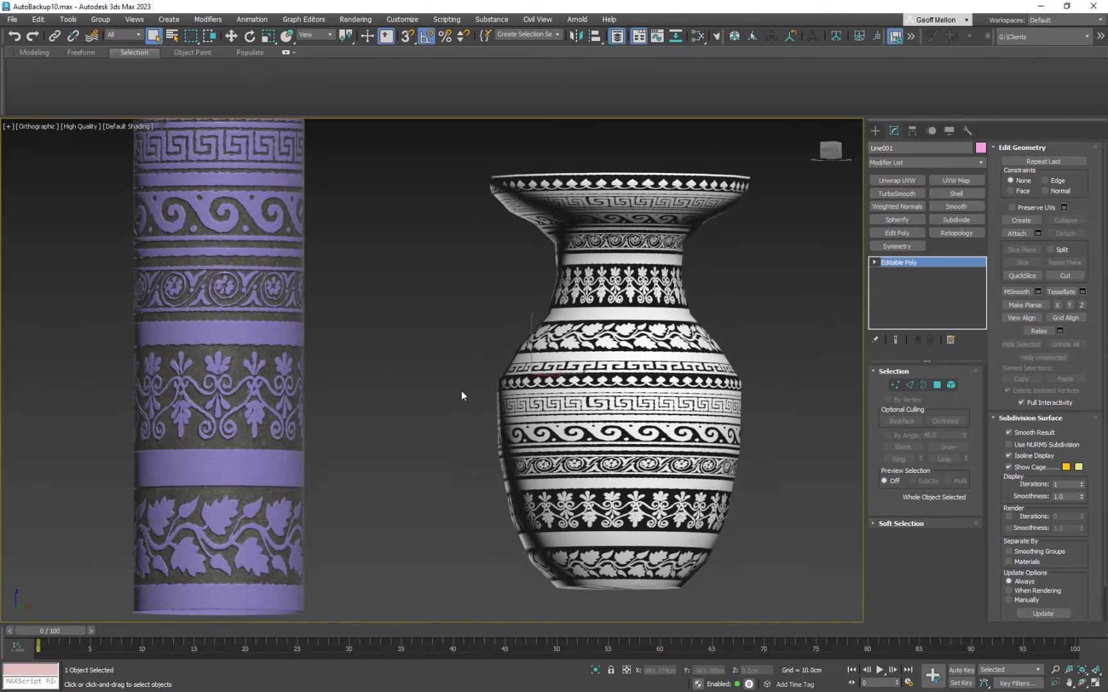
mouse_move(462, 391)
middle_down()
mouse_move(384, 375)
mouse_move(502, 349)
mouse_move(477, 397)
middle_up()
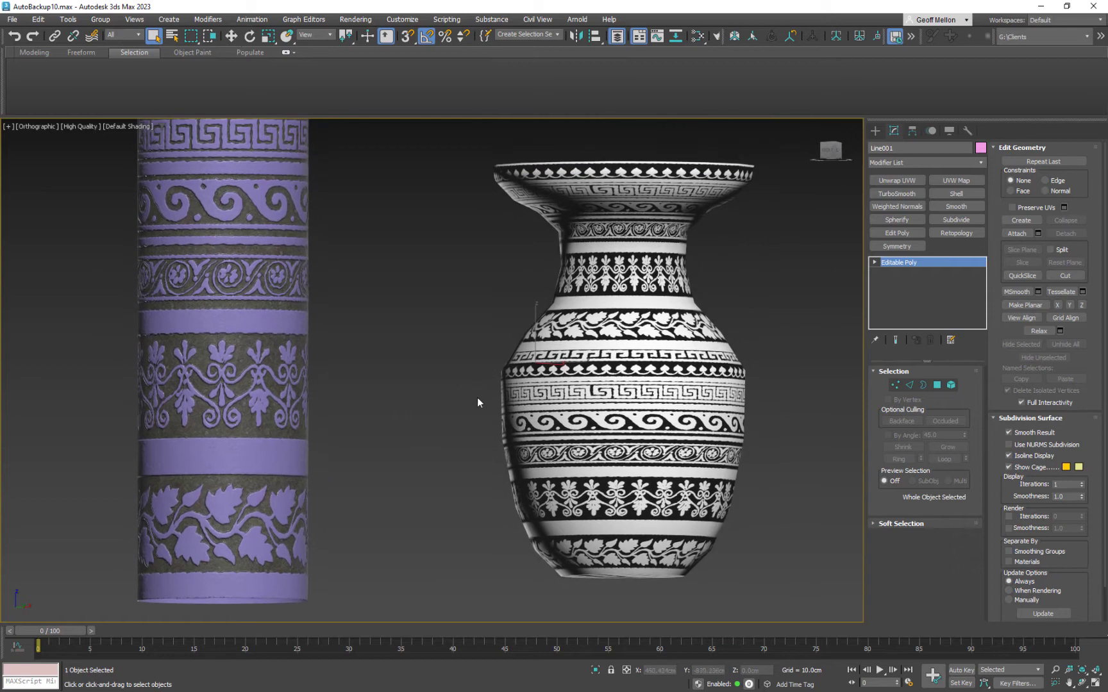
middle_drag(418, 337, 437, 313)
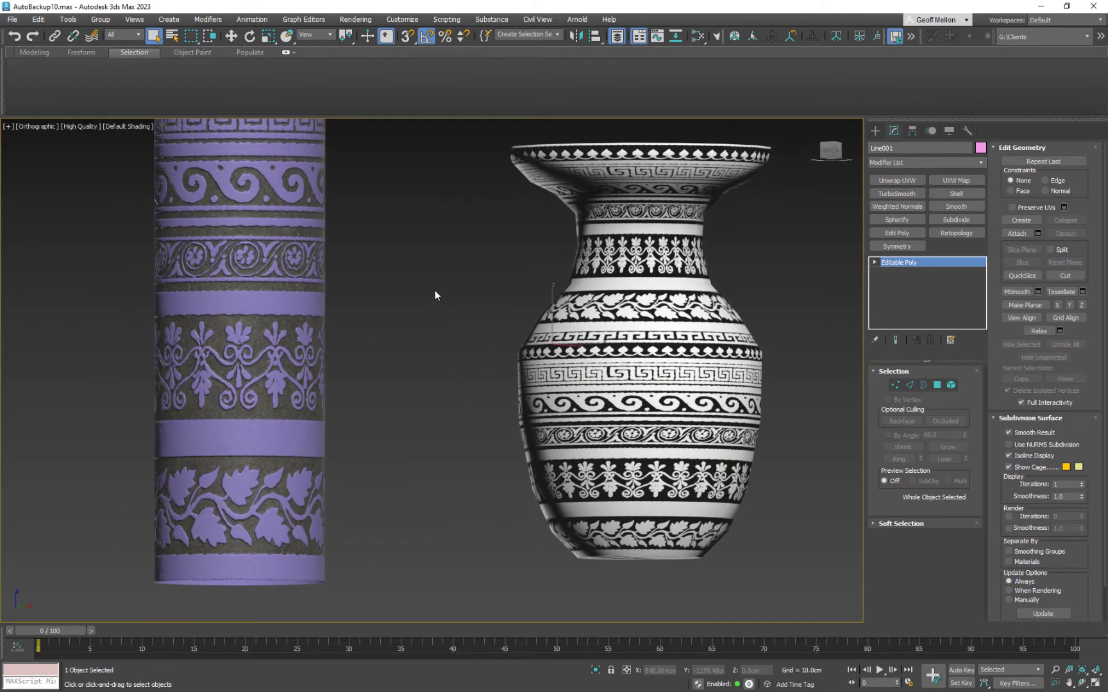
middle_drag(606, 349, 544, 314)
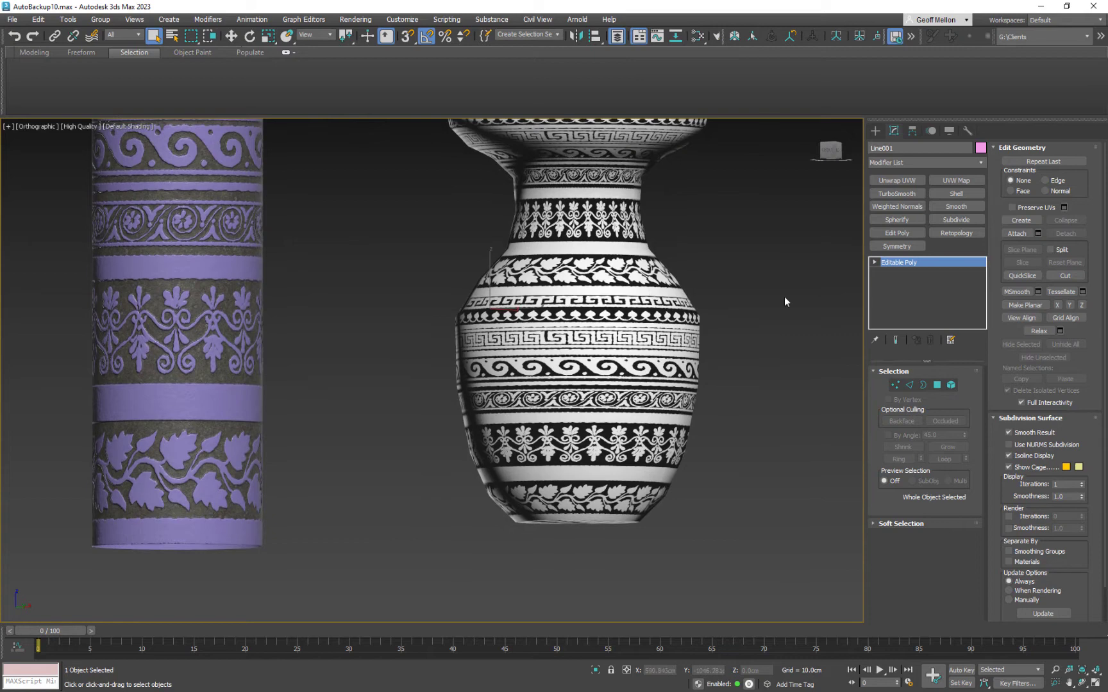
Add an Unwrap UVW modifier to the vase, set its map channel to 2 and move the existing UVs into that channel.
click(897, 180)
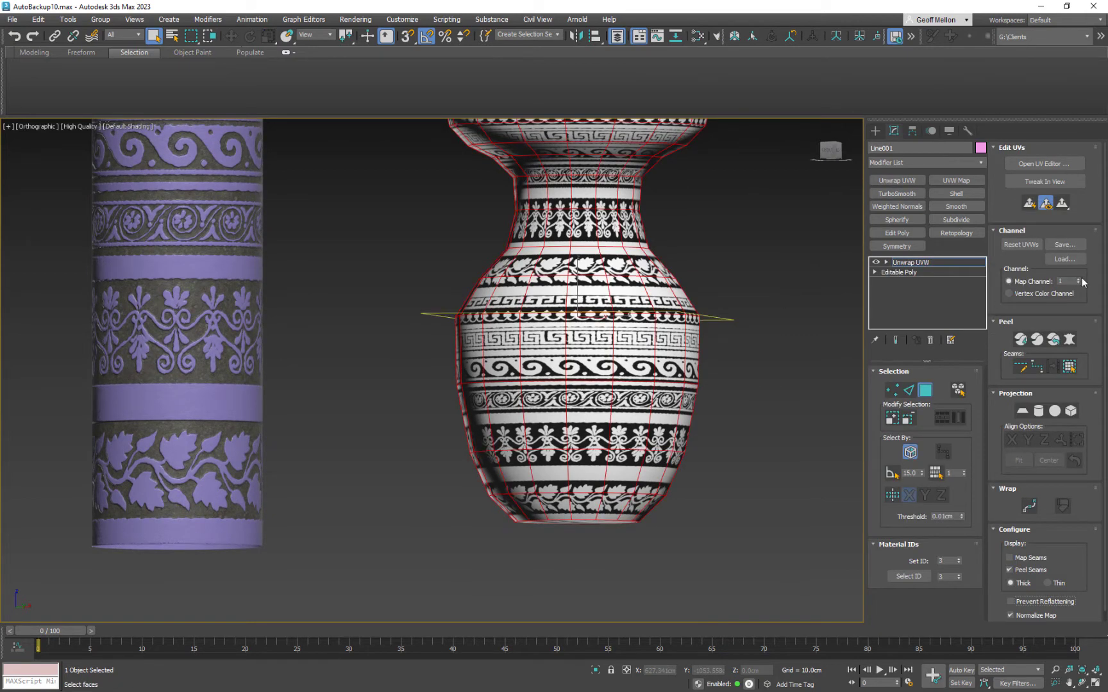
click(1079, 279)
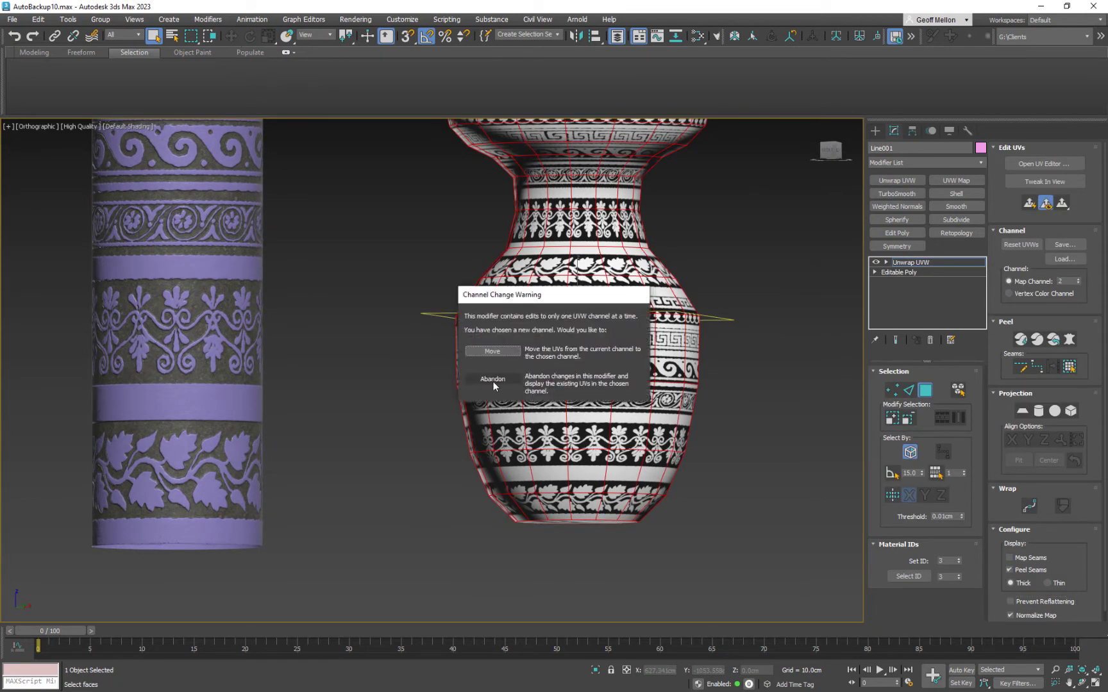
drag(543, 295, 522, 271)
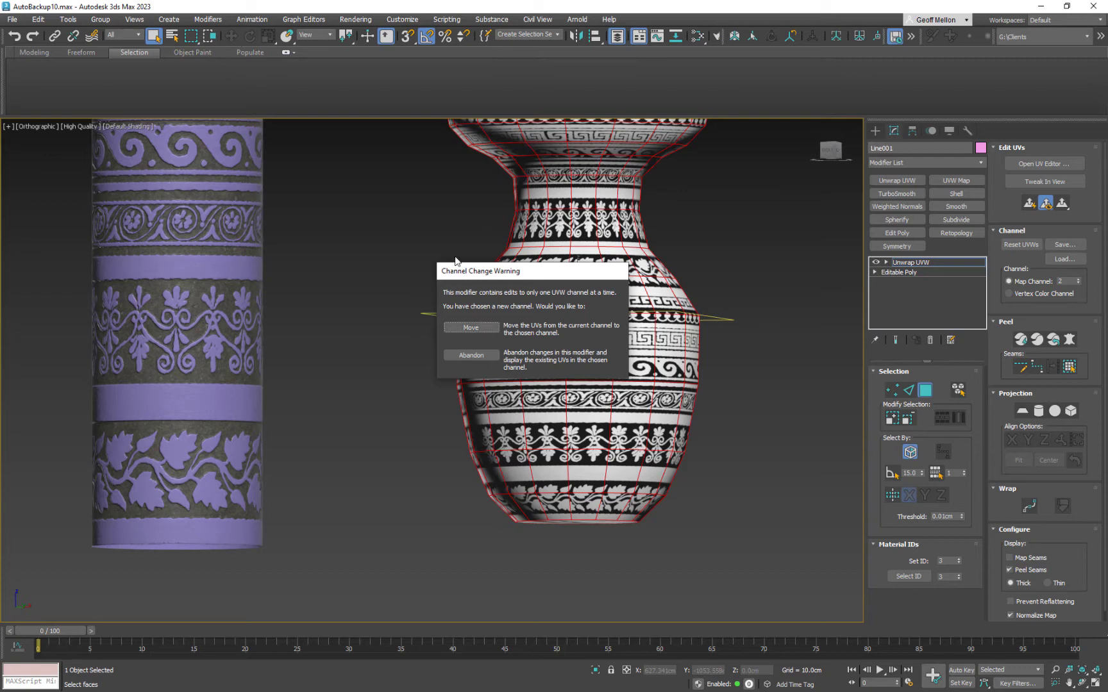
click(471, 328)
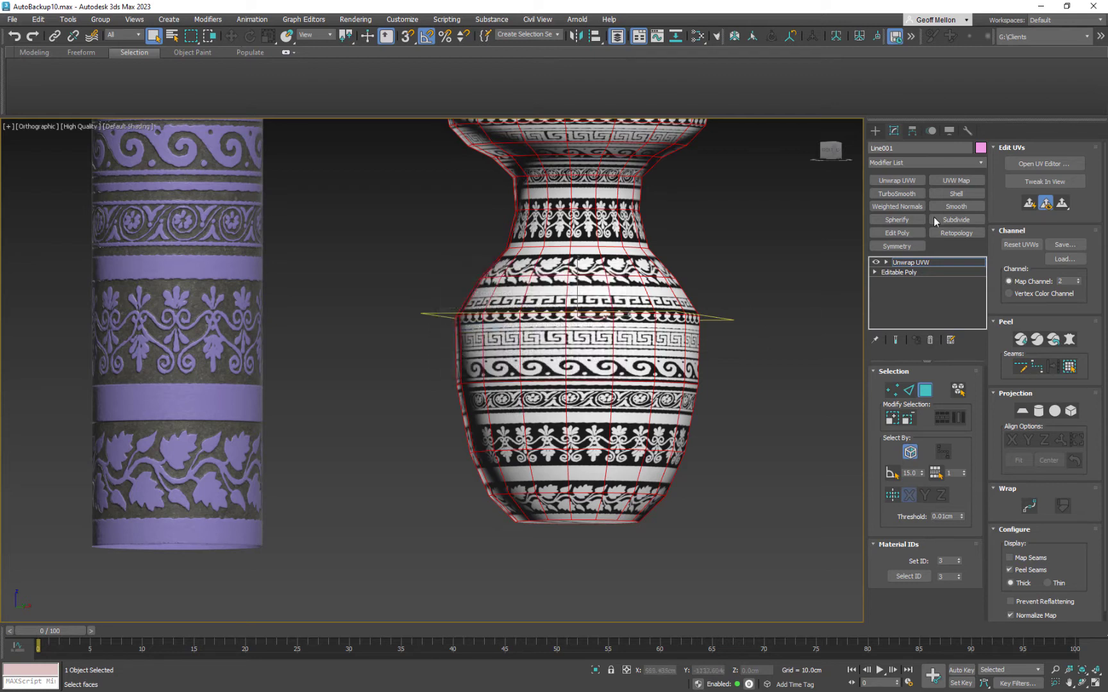
Open the UV editor, select the large rectangular UV shell and scale it down to slightly larger than the checker tile.
click(1042, 164)
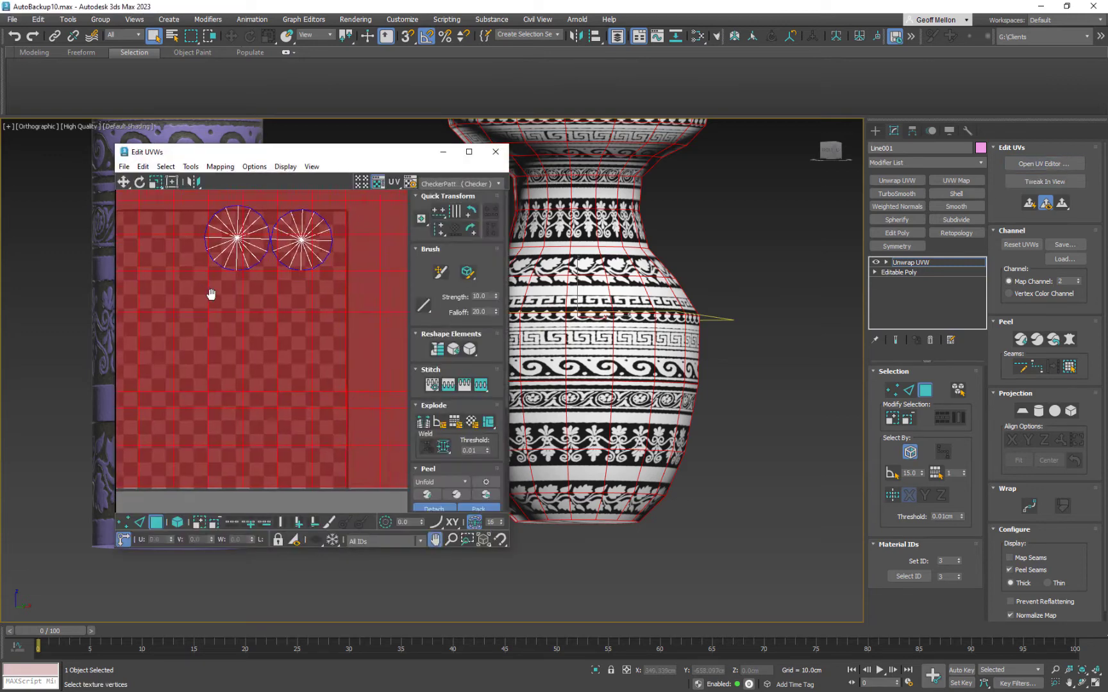
scroll(224, 302, down, 7)
scroll(234, 313, up, 4)
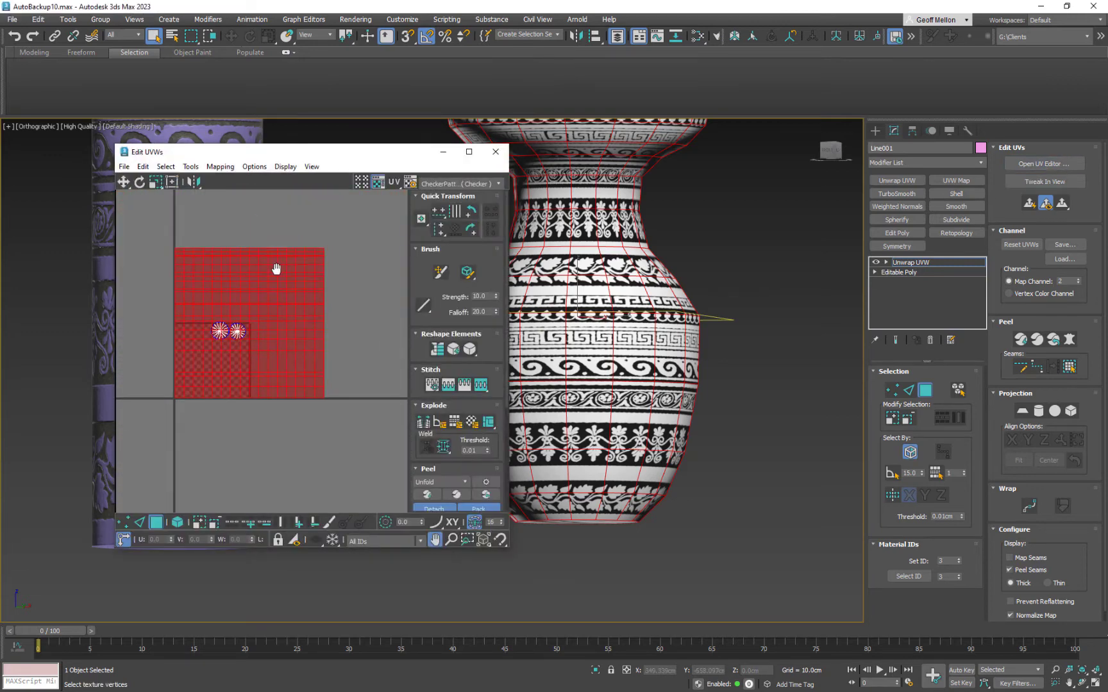
click(276, 268)
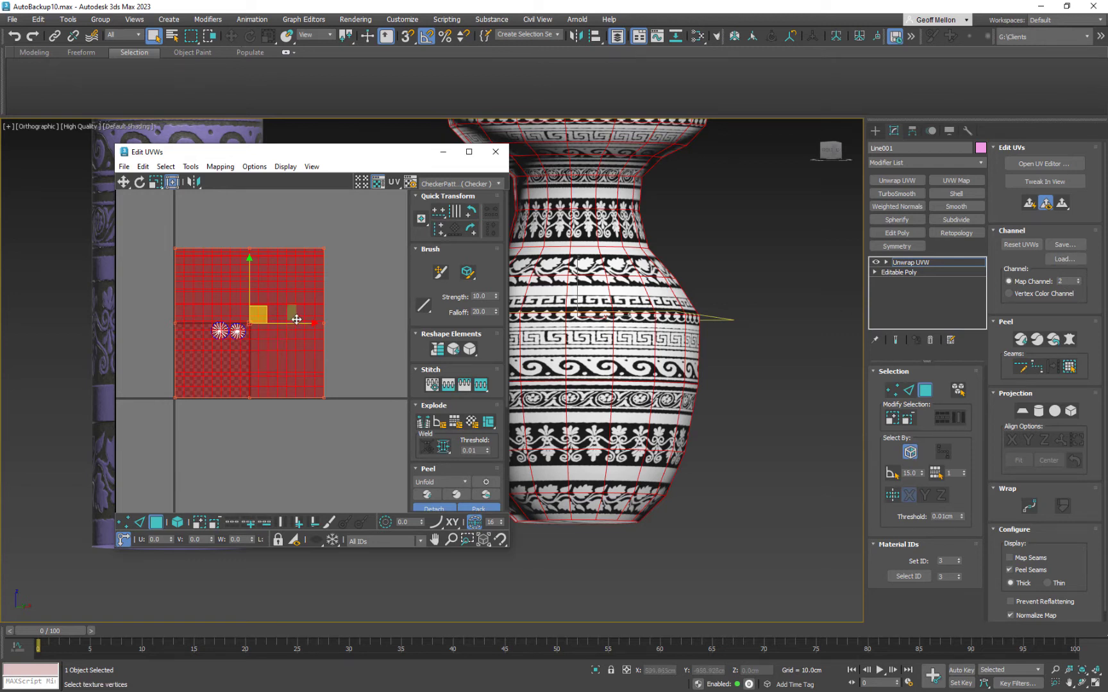
middle_drag(327, 316, 371, 317)
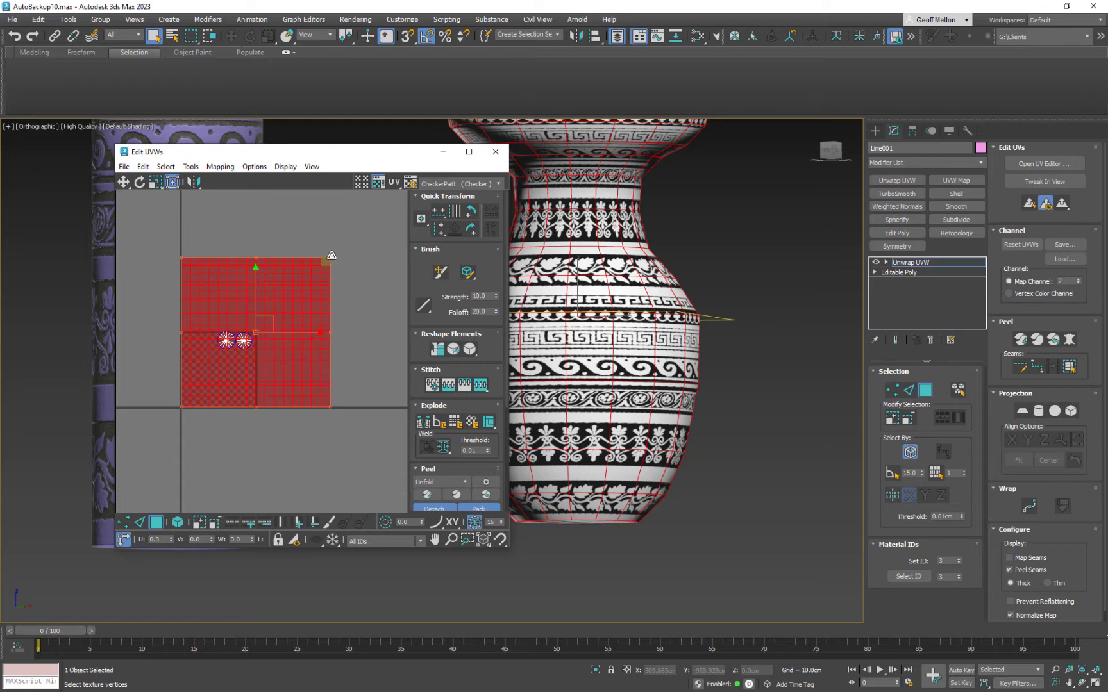
drag(332, 255, 263, 314)
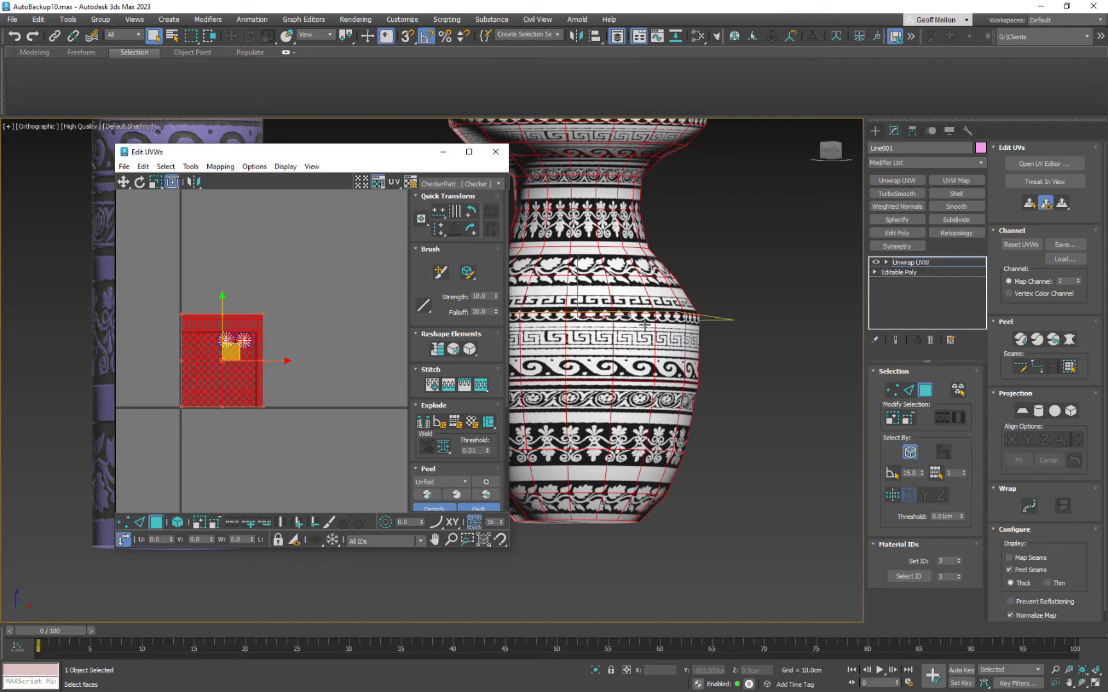
Examine the vase's ornament bands in the viewport against the rescaled UV shell and the pillar.
middle_drag(673, 317, 725, 352)
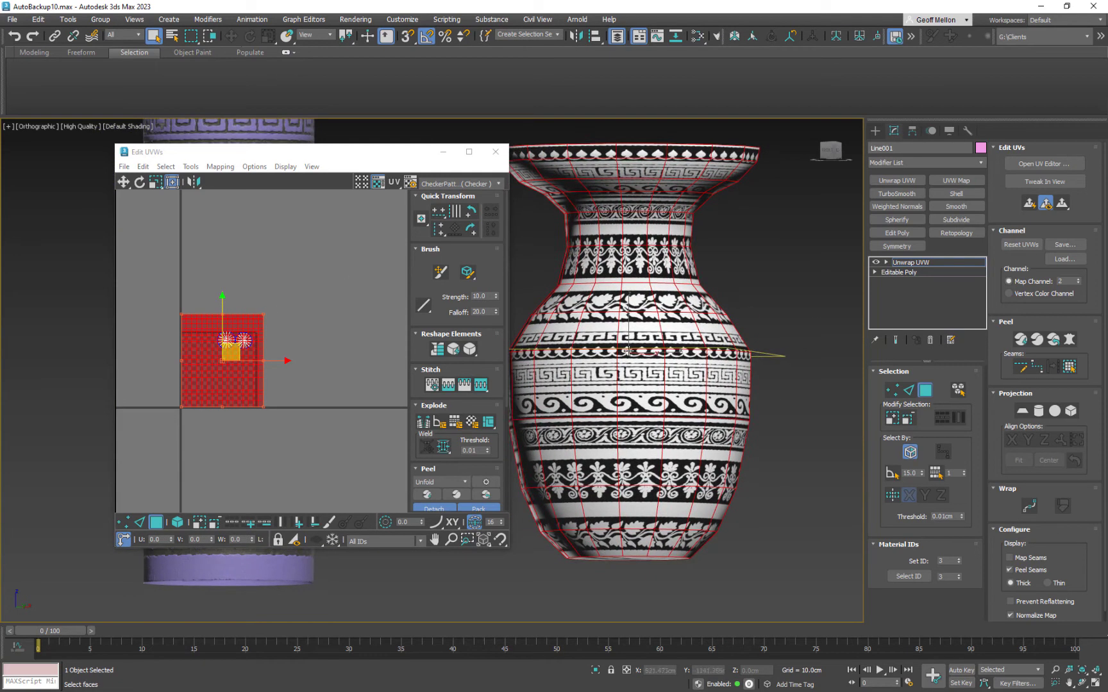
middle_drag(741, 311, 738, 340)
scroll(738, 341, down, 5)
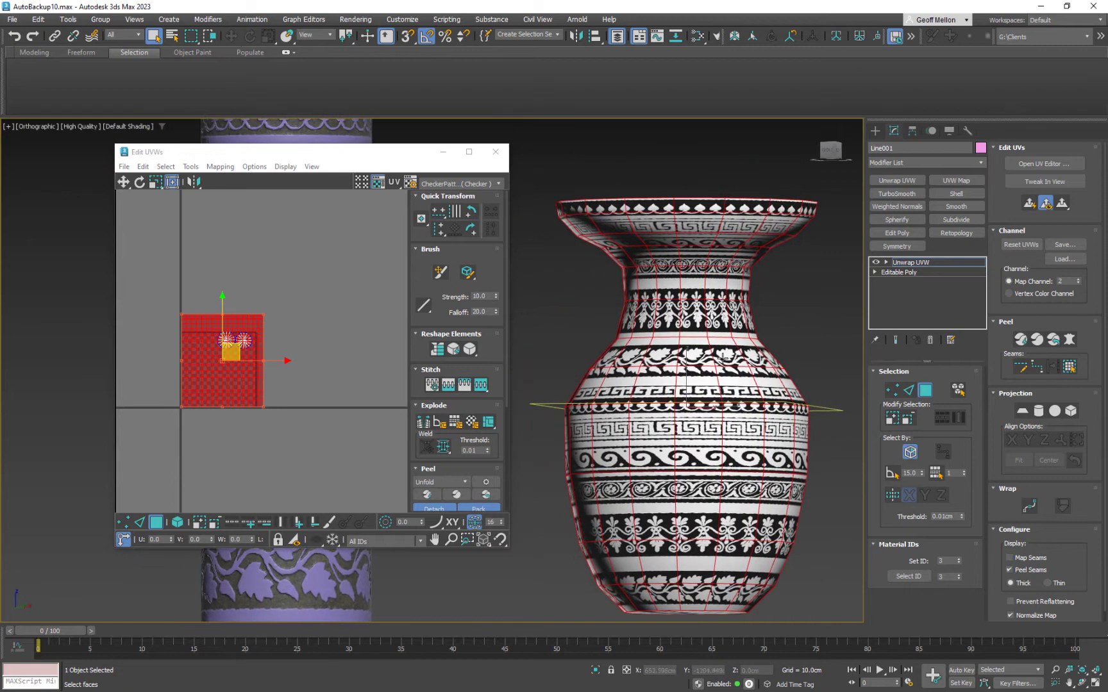
scroll(770, 341, up, 4)
middle_drag(724, 418, 658, 400)
scroll(788, 458, down, 4)
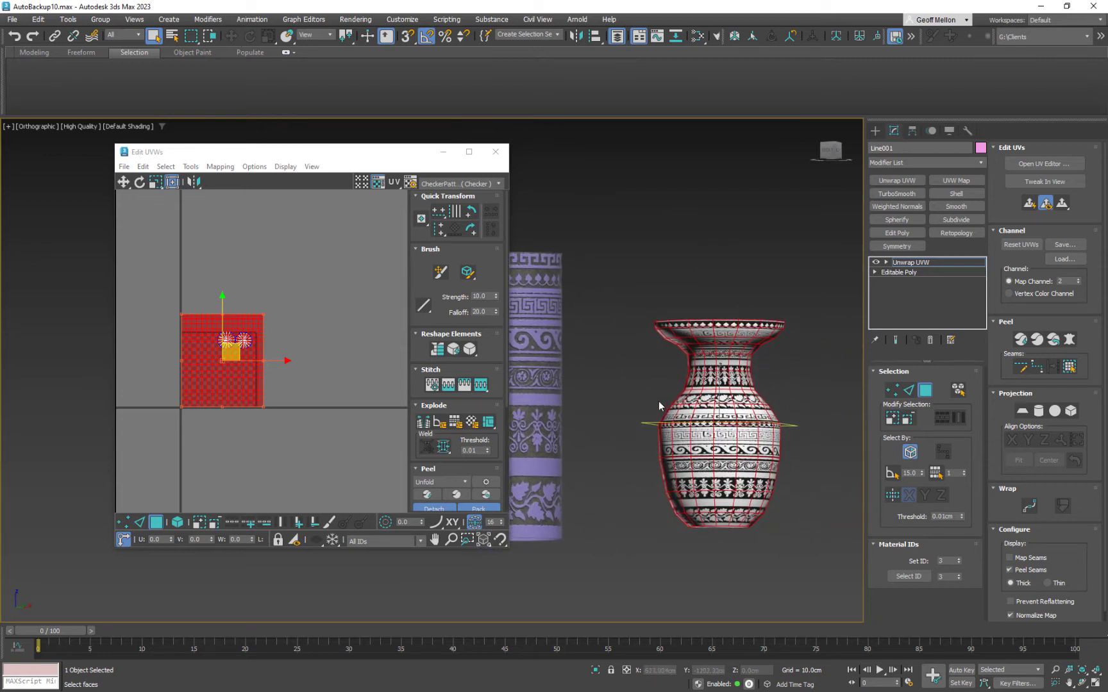
middle_drag(289, 339, 337, 307)
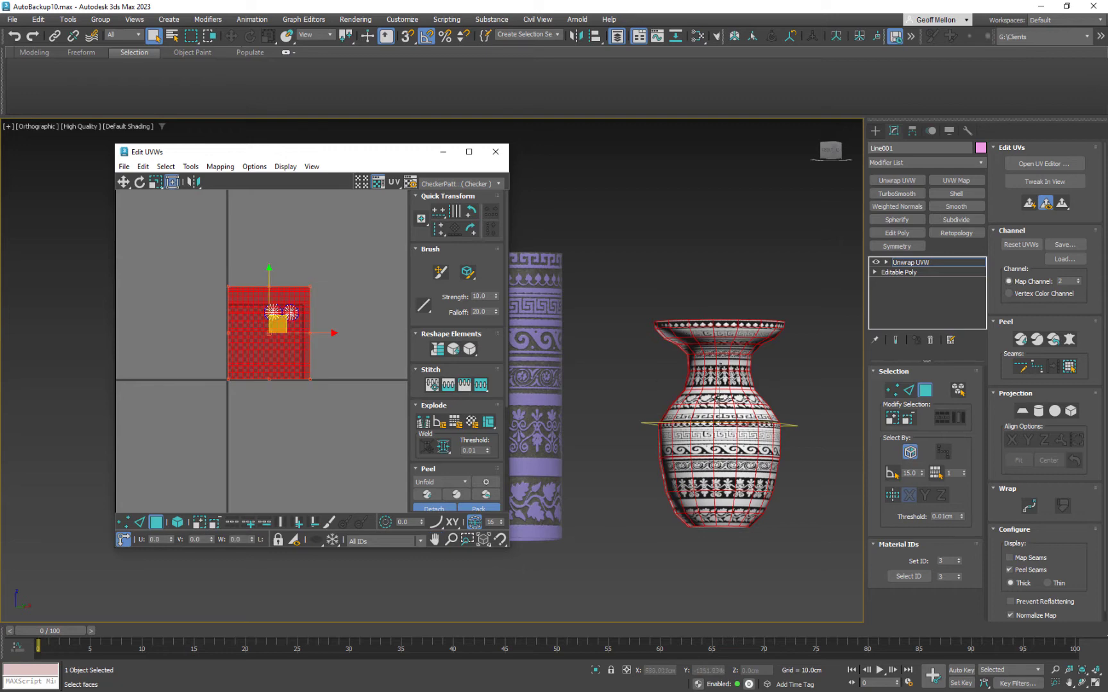
mouse_move(673, 262)
middle_down()
mouse_move(681, 245)
mouse_move(672, 245)
middle_up()
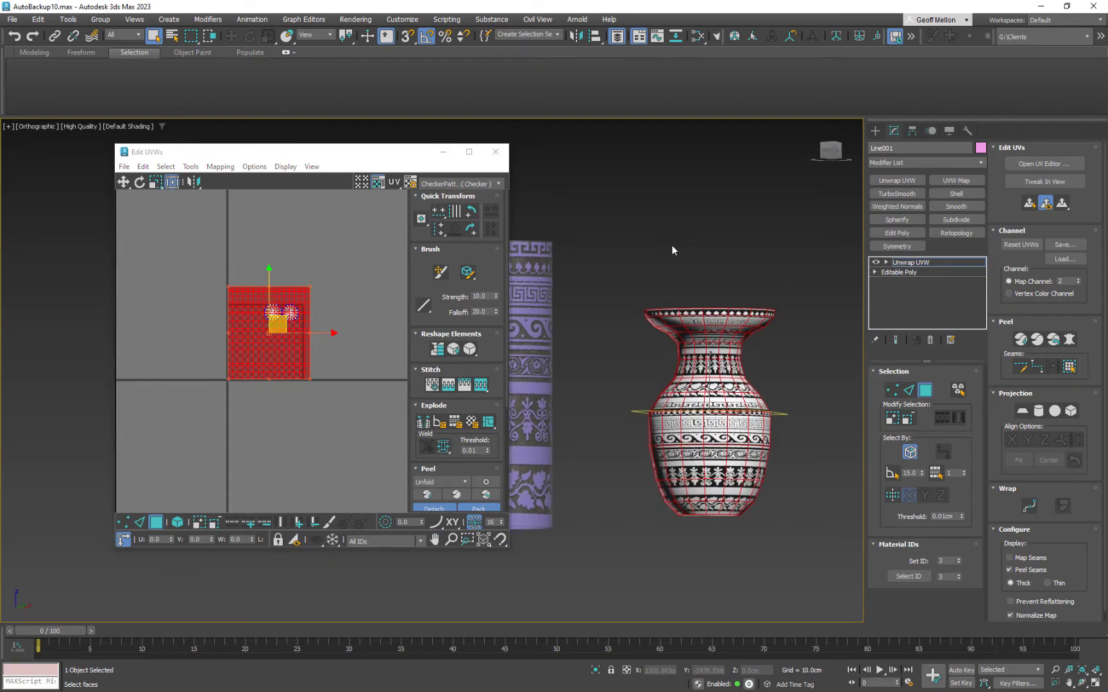
Set the map channel of the Vase_Pattern.png bitmap to 2 and close the material editor.
key(m)
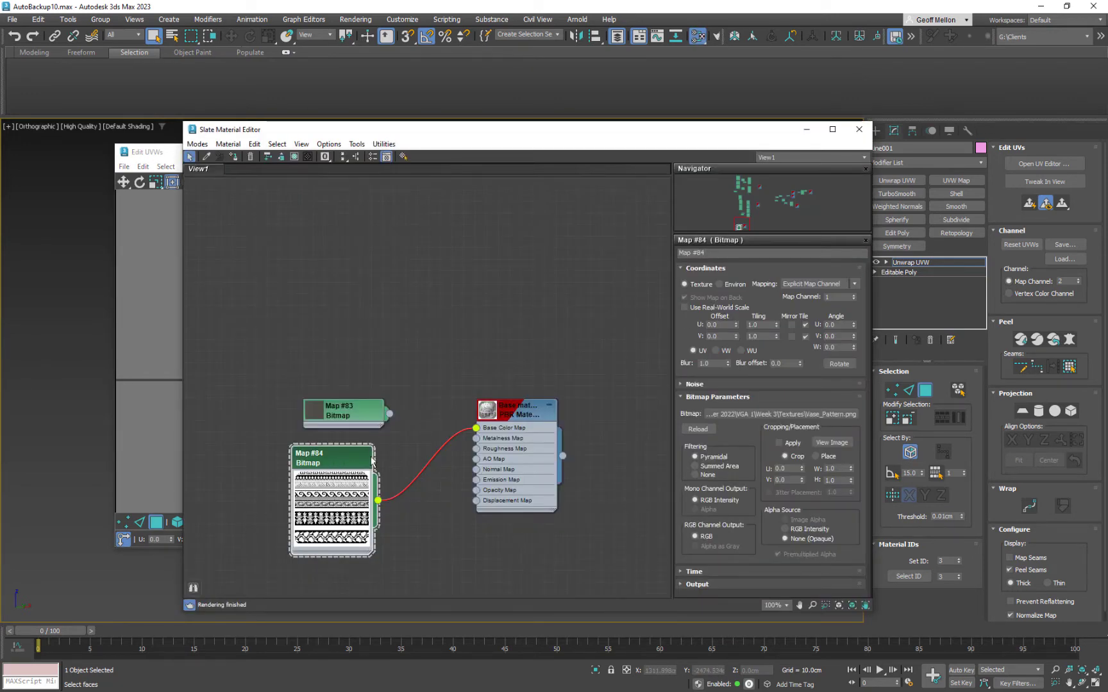
double_click(837, 296)
text(2)
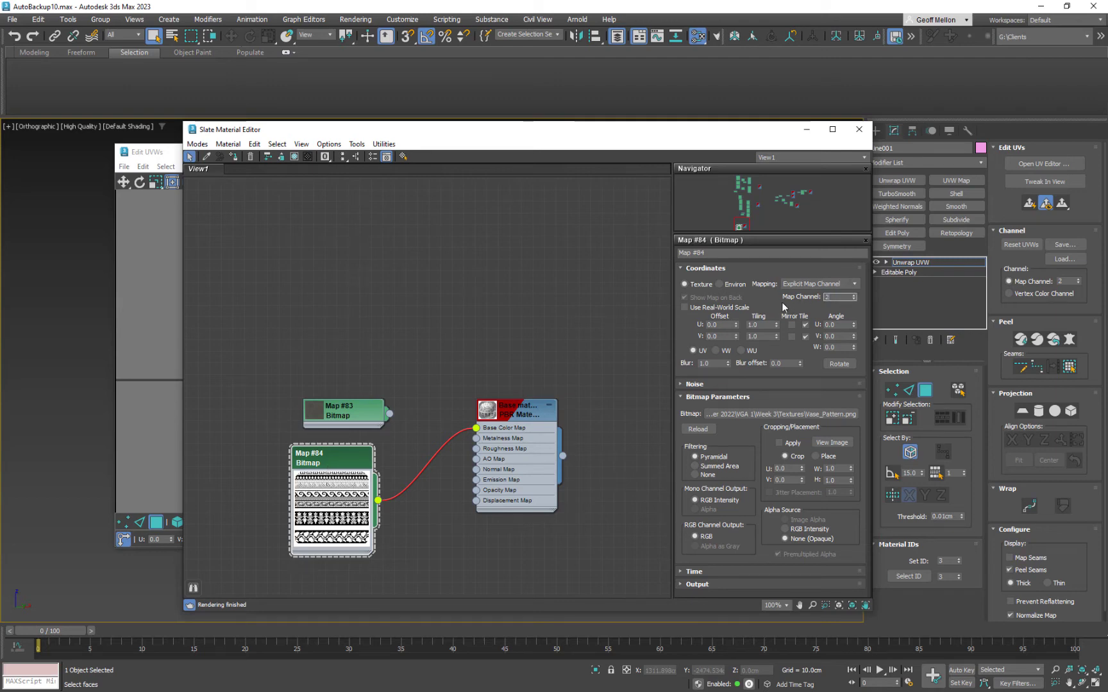
key(Return)
click(859, 128)
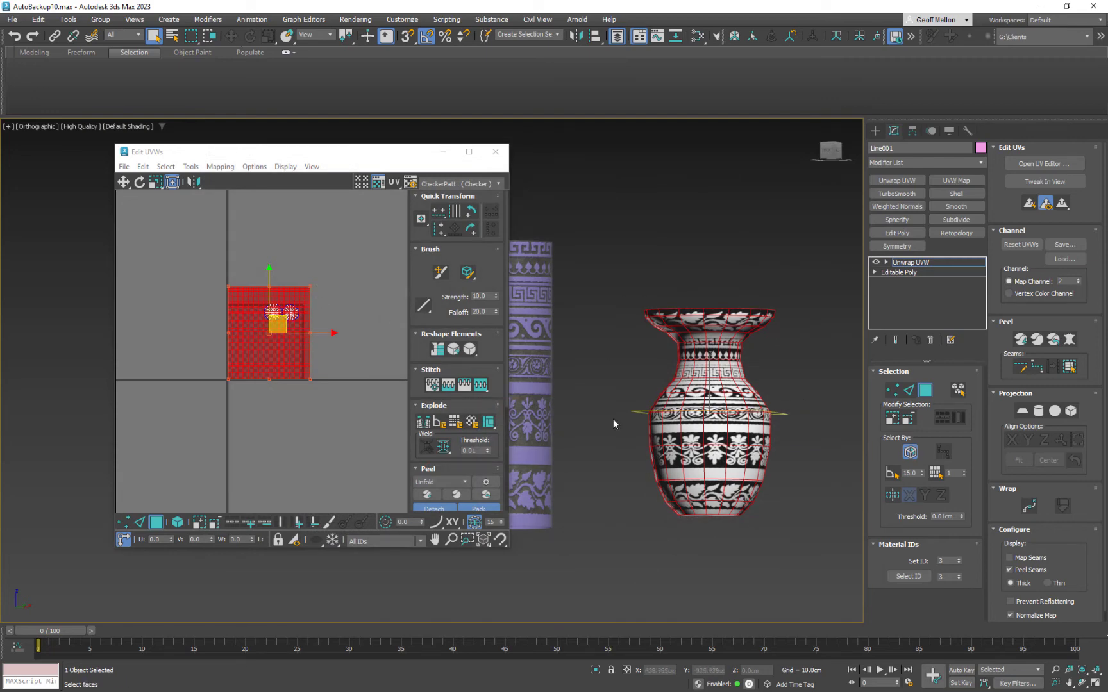
Try widening the large UV shell, and undo this together with the previous scaling.
middle_drag(720, 398, 737, 382)
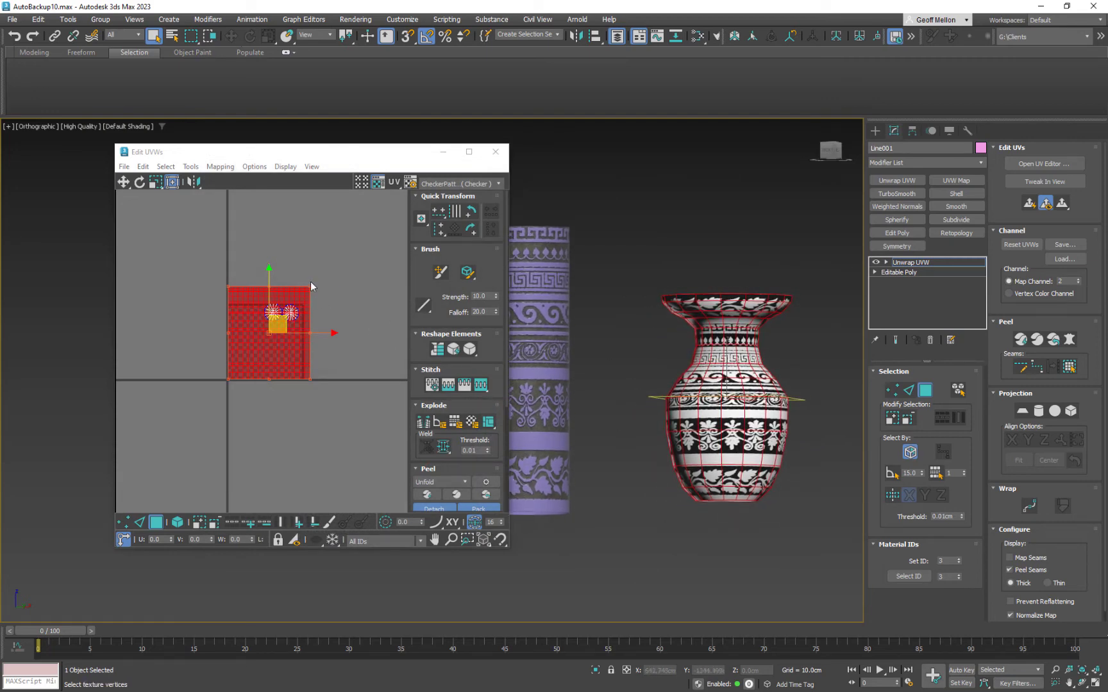
drag(310, 287, 344, 283)
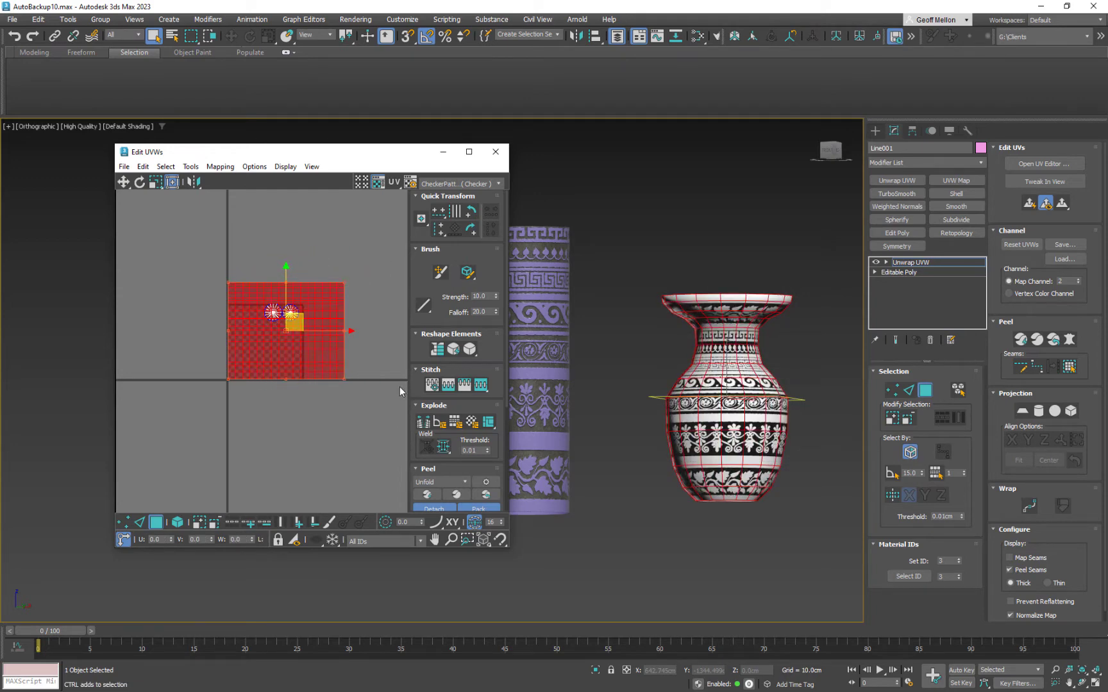
key(ctrl+z)
key(ctrl+z)
Scale the large UV shell down uniformly until it fills the checker tile.
mouse_move(345, 304)
middle_down()
mouse_move(368, 278)
mouse_move(336, 295)
mouse_move(344, 305)
middle_up()
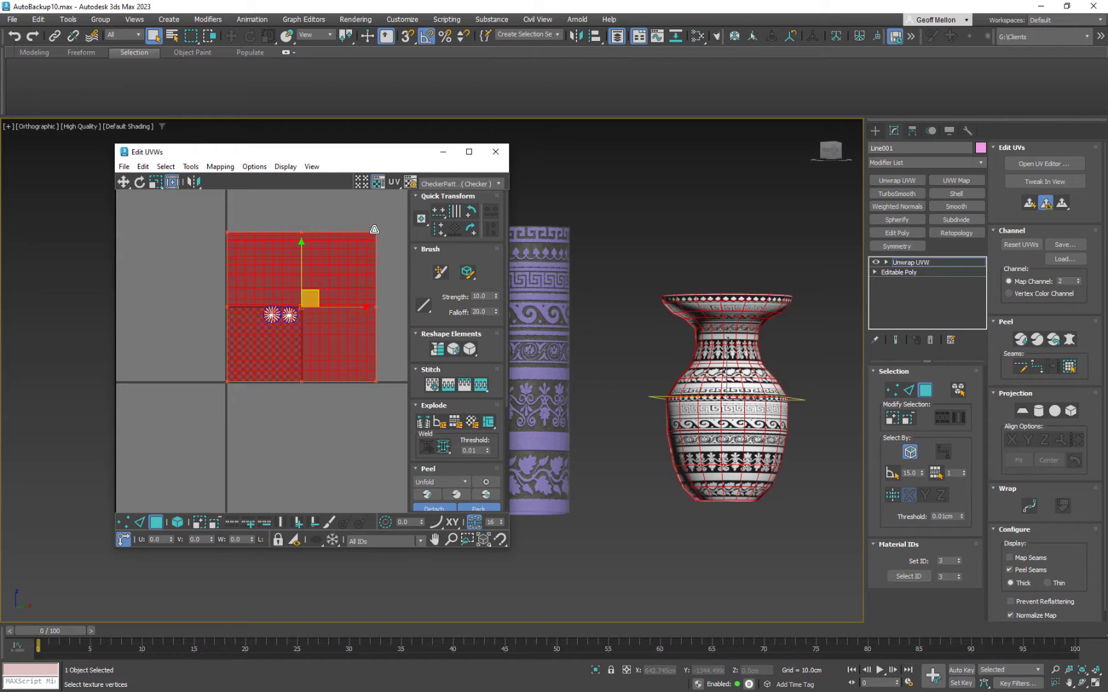
right_click(178, 216)
click(163, 142)
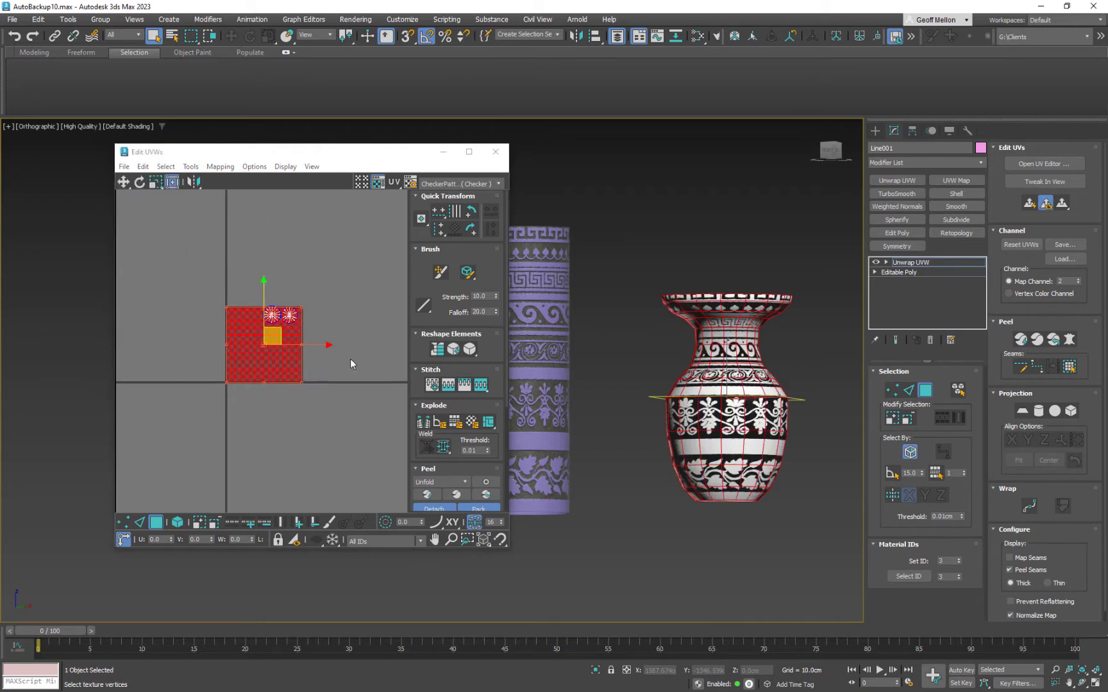
right_click(325, 285)
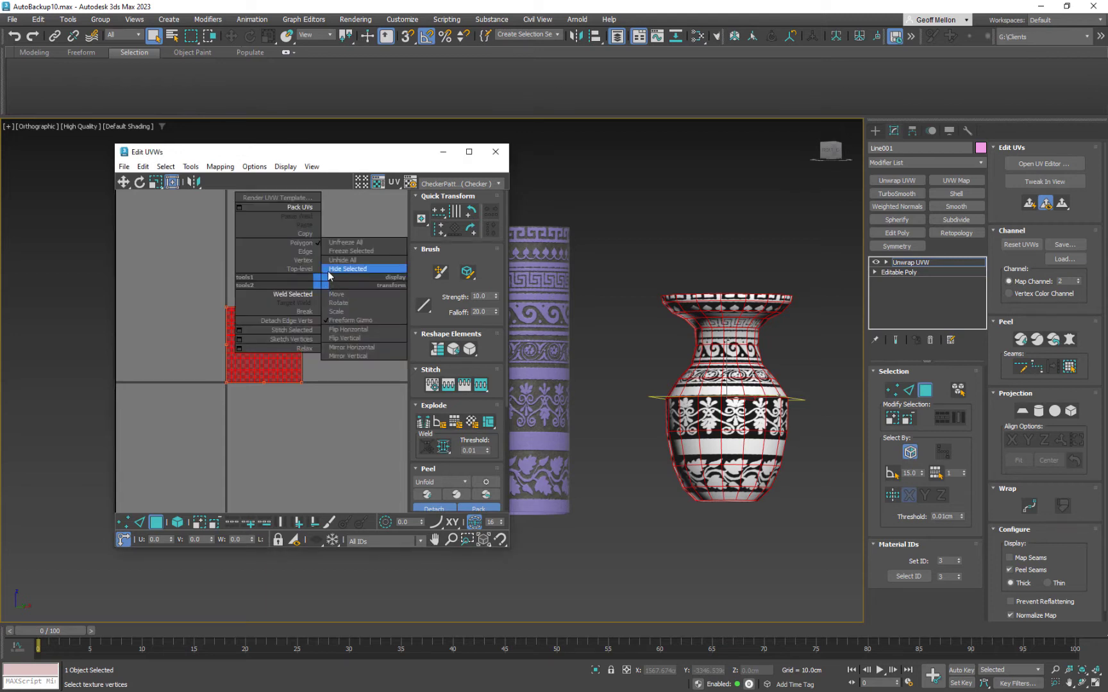
middle_drag(664, 342, 691, 334)
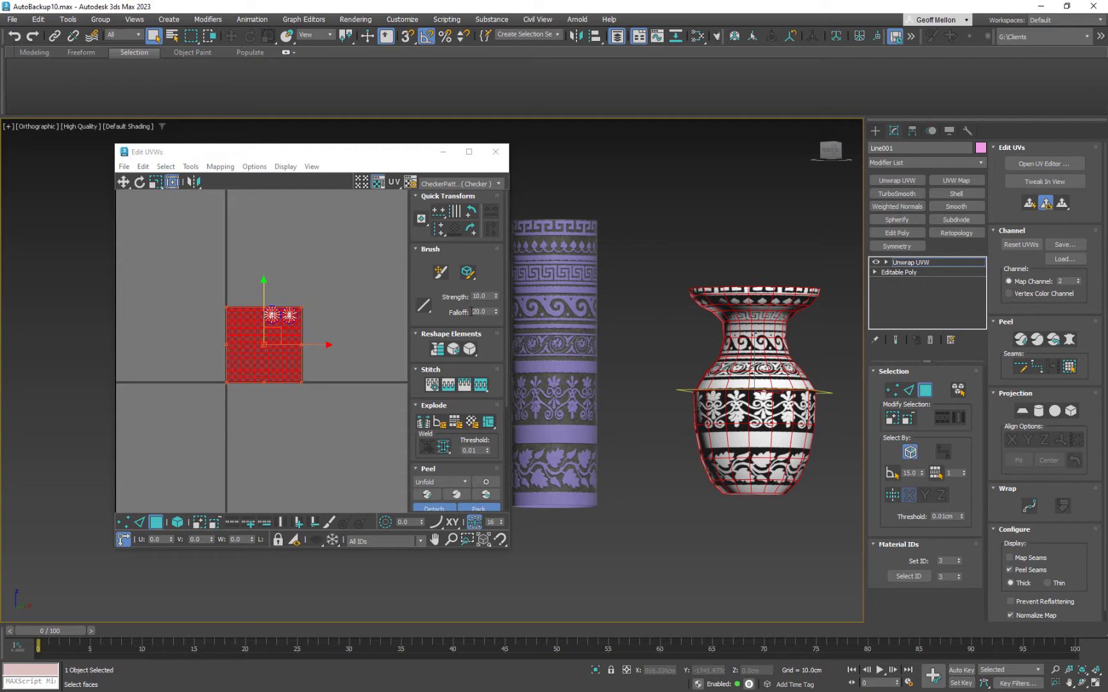
Reduce the large UV shell's height to about 76%, keeping its lower edge on the tile's base.
scroll(251, 320, up, 2)
drag(340, 299, 338, 327)
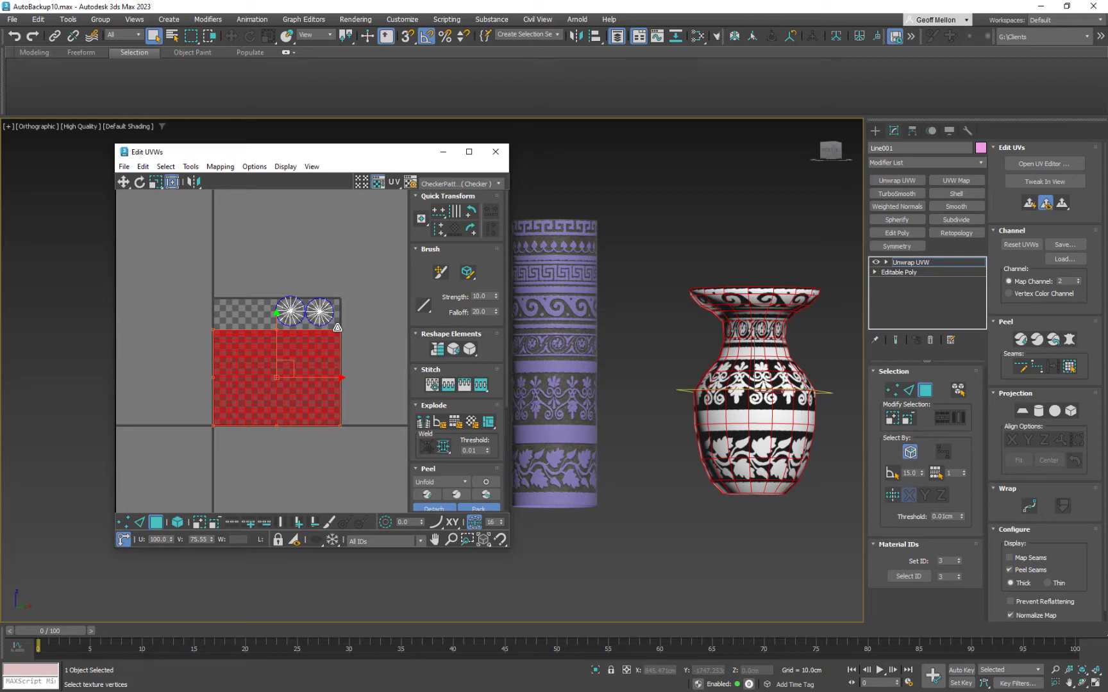
drag(337, 327, 338, 328)
Move the Edit UVWs window clear of the pillar and vase, and shrink the large UV shell slightly within the tile.
mouse_move(687, 376)
middle_down()
mouse_move(670, 418)
mouse_move(695, 398)
middle_up()
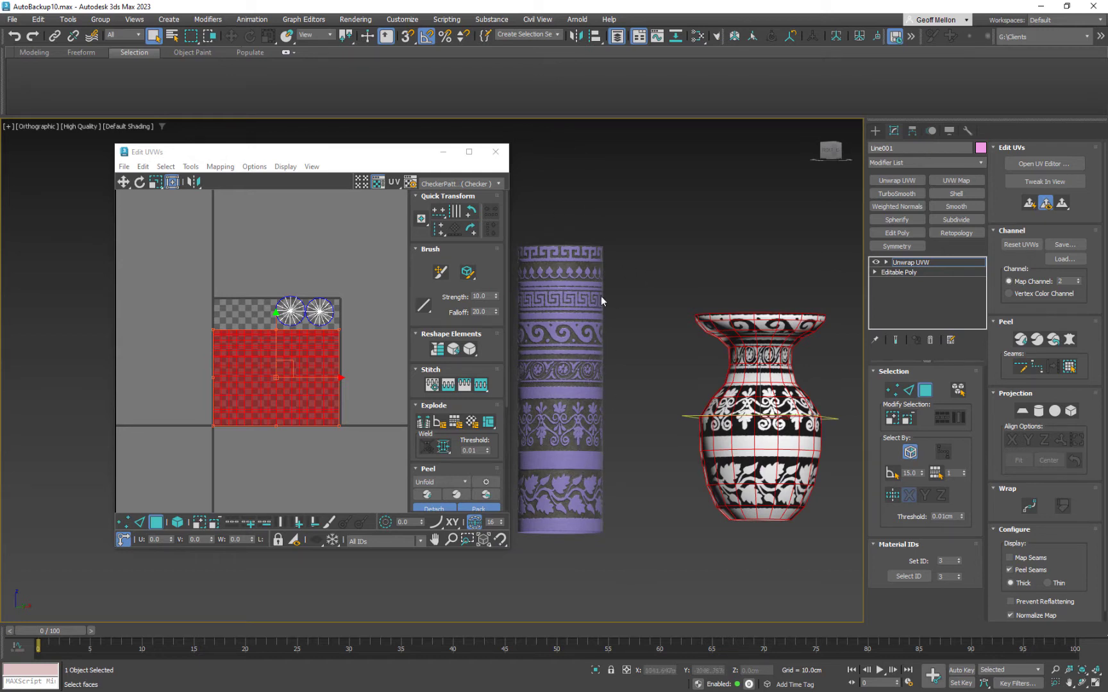
scroll(777, 369, up, 5)
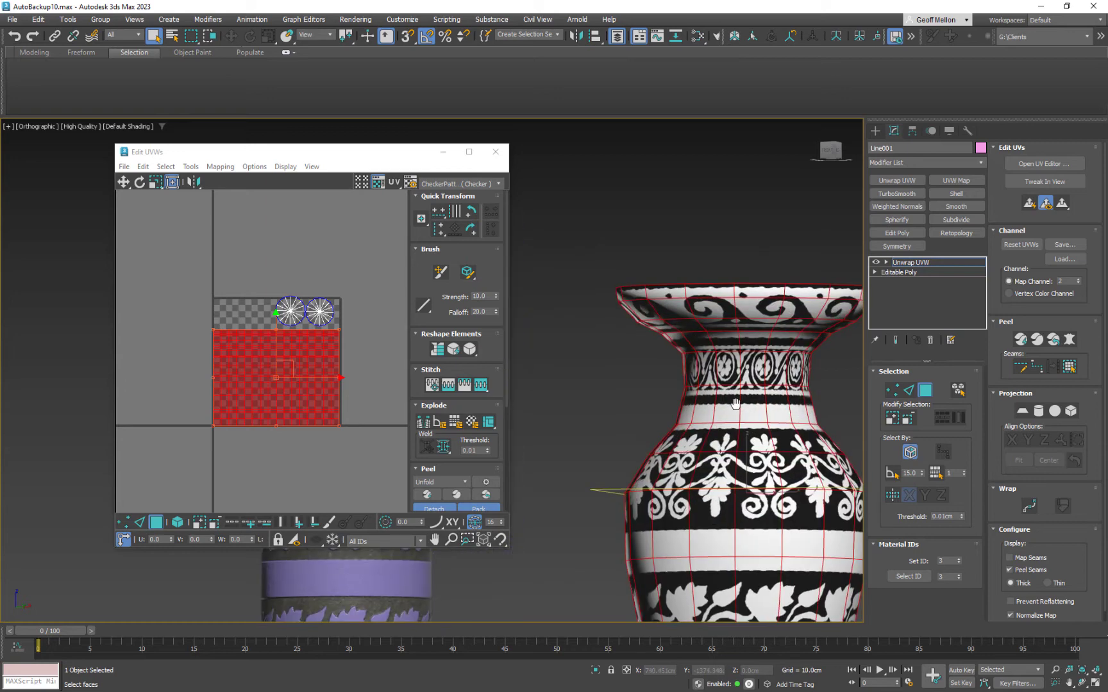
middle_drag(383, 378, 369, 333)
scroll(682, 368, down, 5)
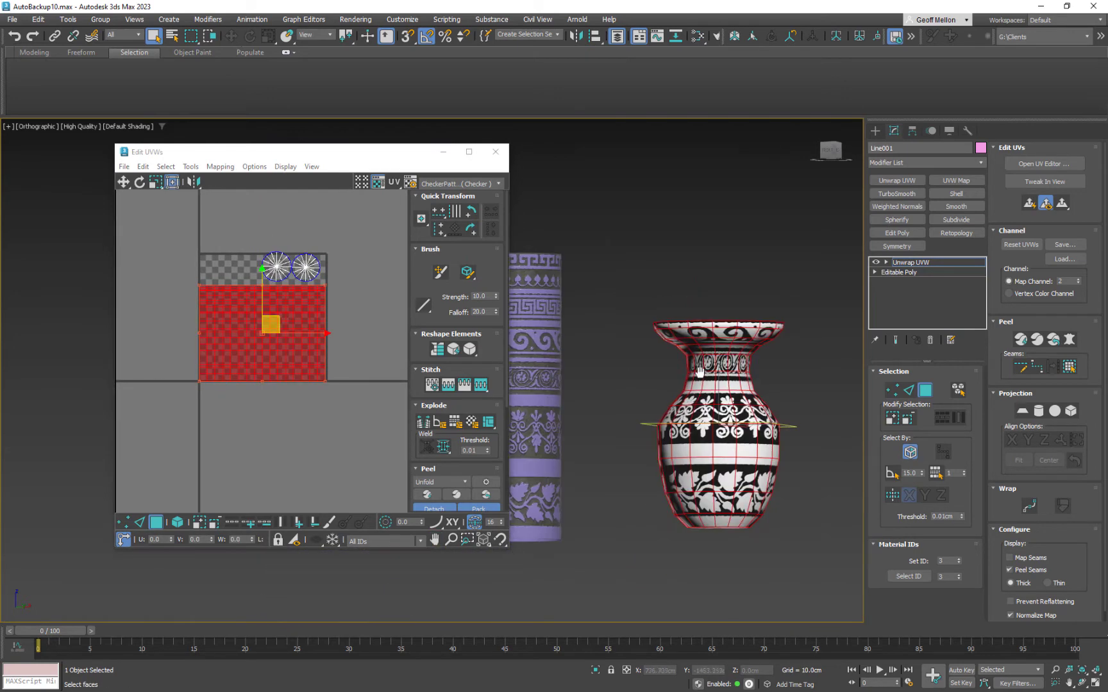
middle_drag(697, 371, 778, 347)
drag(368, 158, 268, 113)
middle_drag(700, 276, 625, 256)
middle_drag(227, 264, 249, 250)
drag(252, 229, 249, 226)
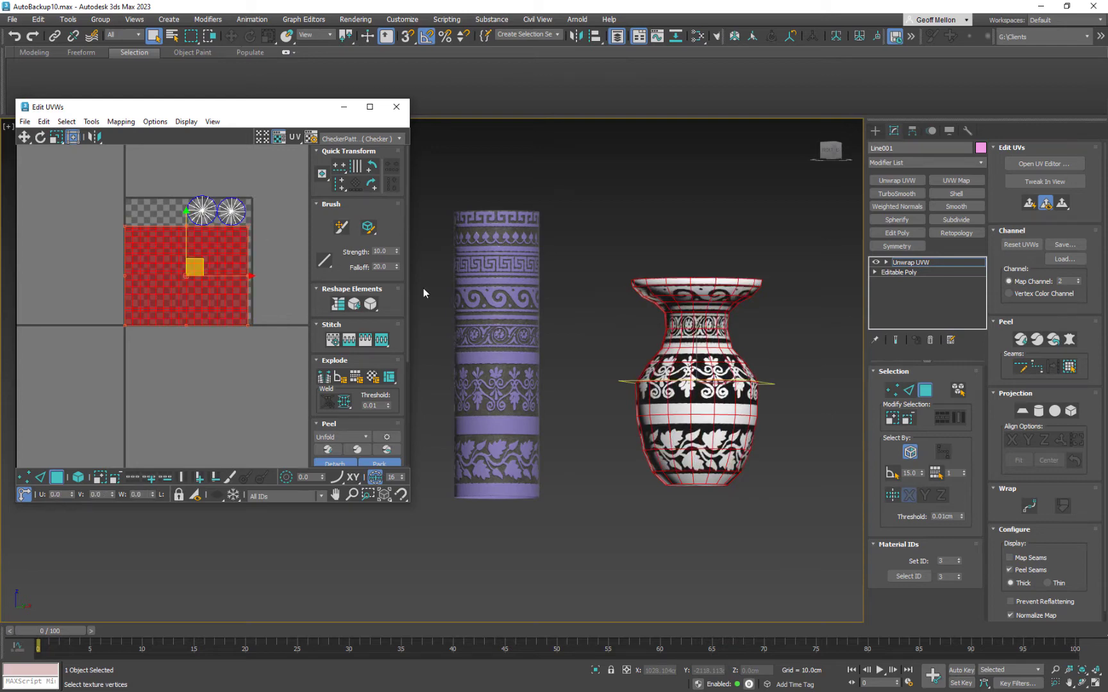
Select all the vase's UV shells, including the two round caps, and offset them by -1 in U.
alt+middle_drag(631, 277, 591, 378)
scroll(591, 379, up, 4)
middle_drag(735, 364, 649, 357)
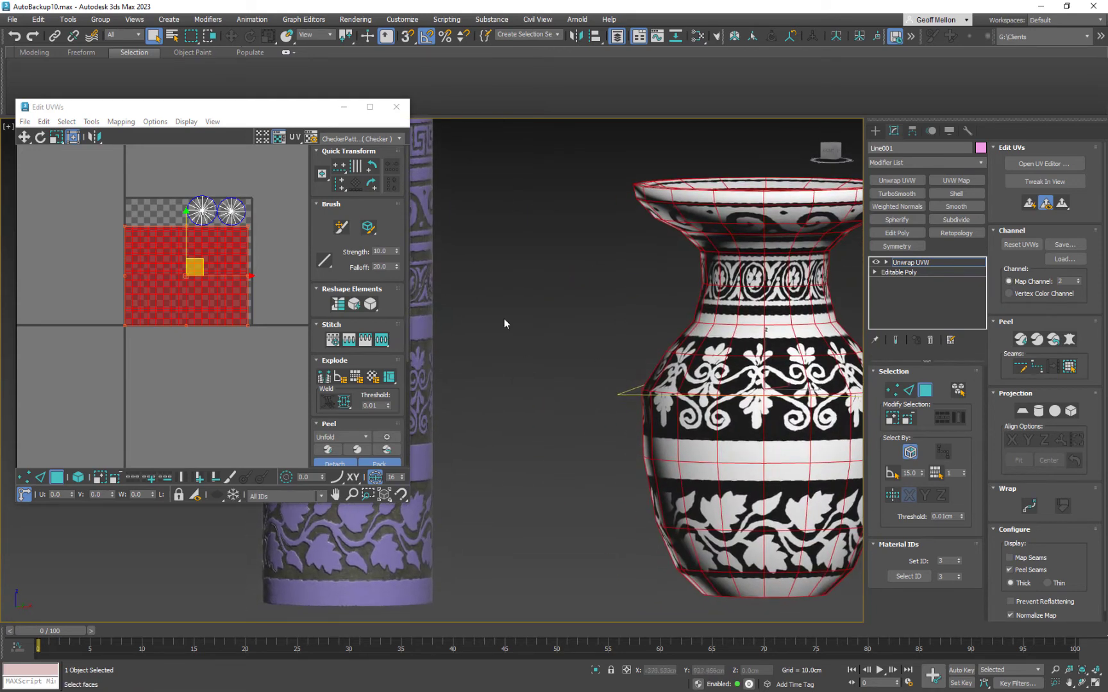
mouse_move(218, 266)
middle_down()
mouse_move(150, 307)
mouse_move(212, 284)
middle_up()
scroll(217, 280, down, 3)
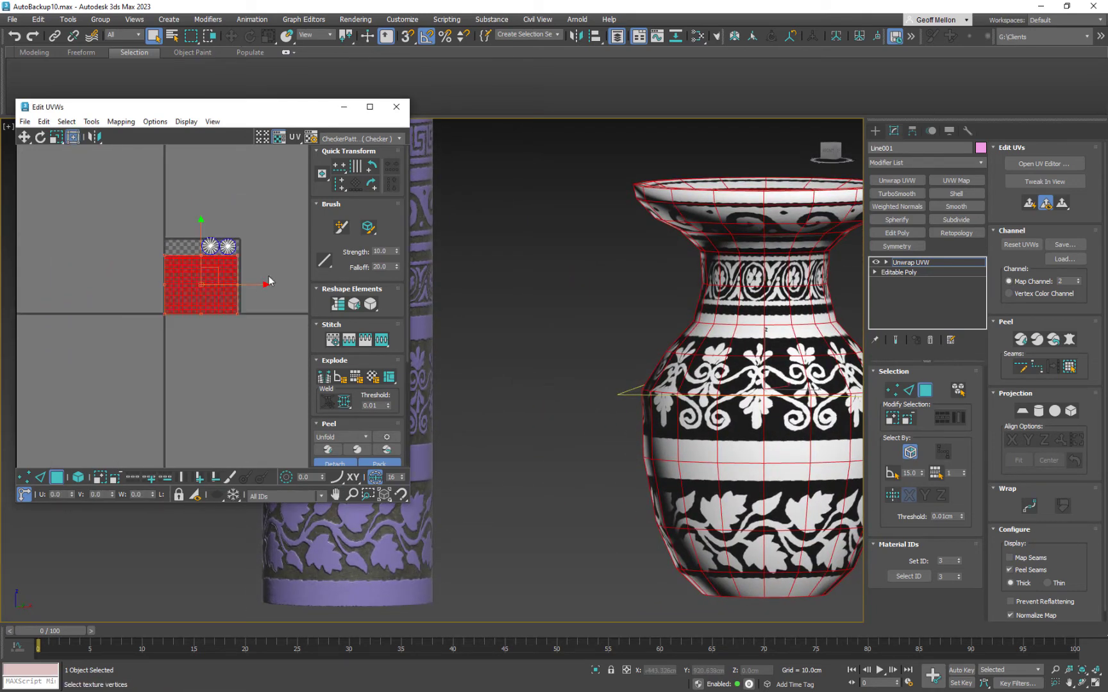
drag(248, 220, 166, 337)
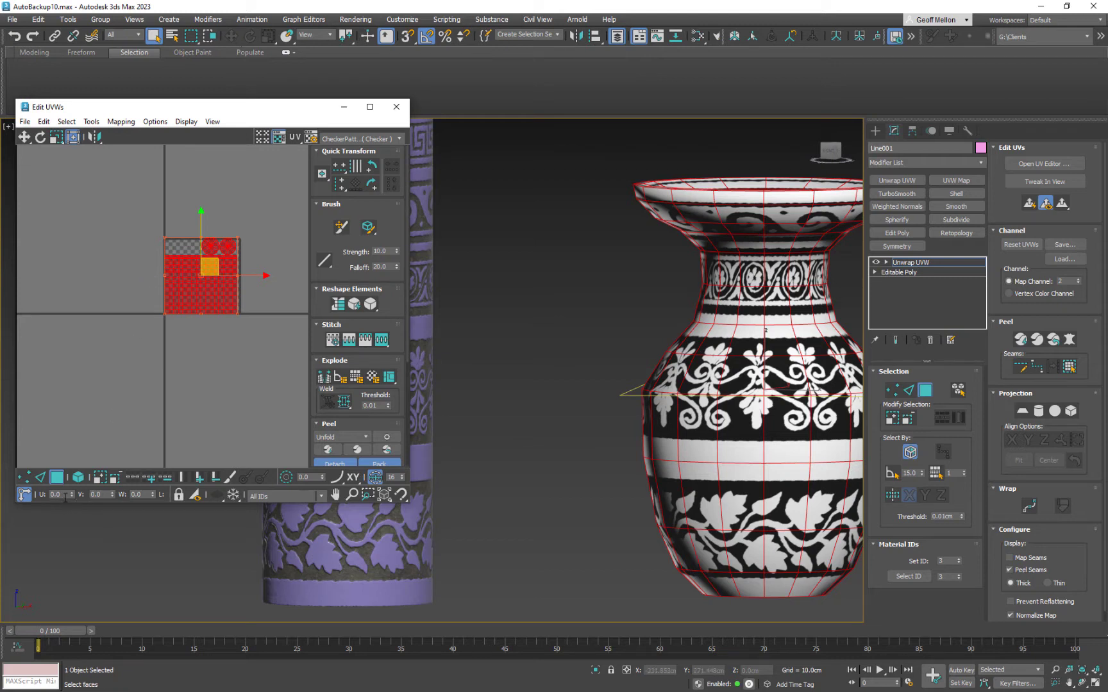
click(65, 495)
text(-1)
key(Return)
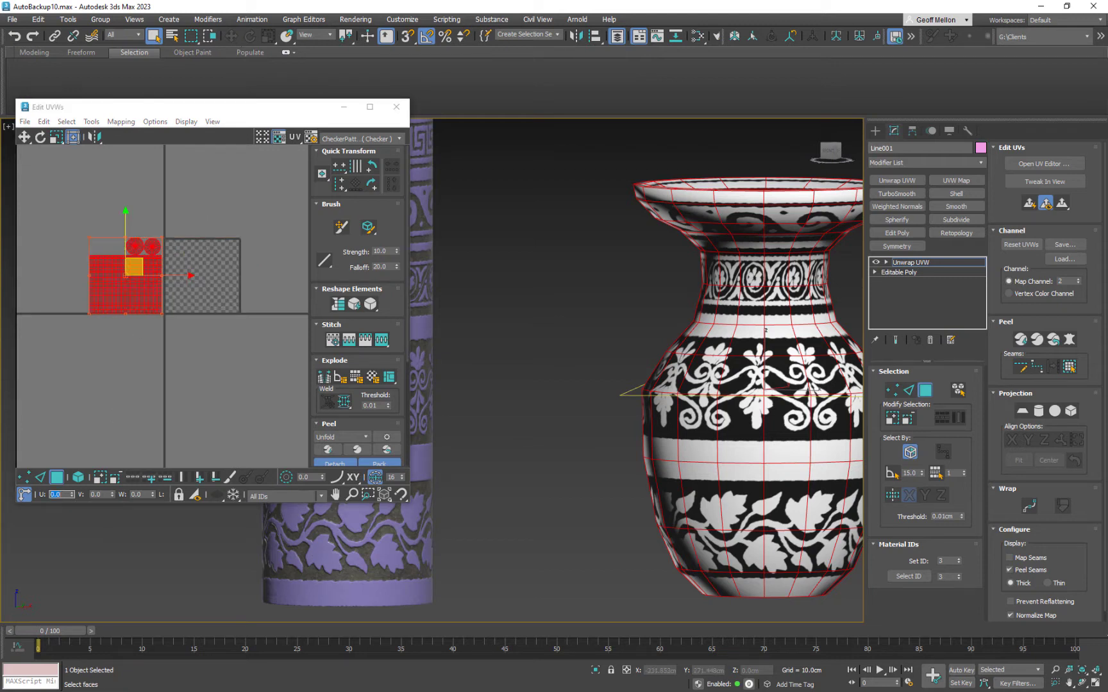
Clear the UV face selection and turn on edged faces for the vase in the viewport.
click(205, 345)
scroll(703, 385, down, 3)
middle_drag(703, 384, 691, 331)
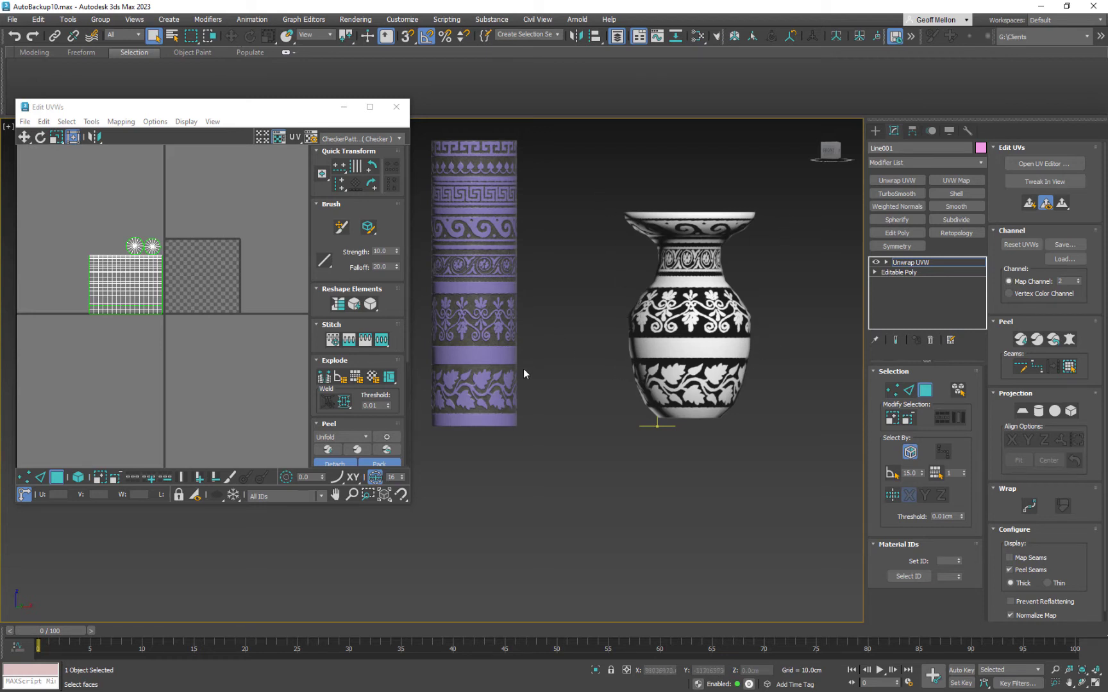
middle_drag(58, 268, 72, 276)
middle_drag(803, 330, 723, 330)
key(F4)
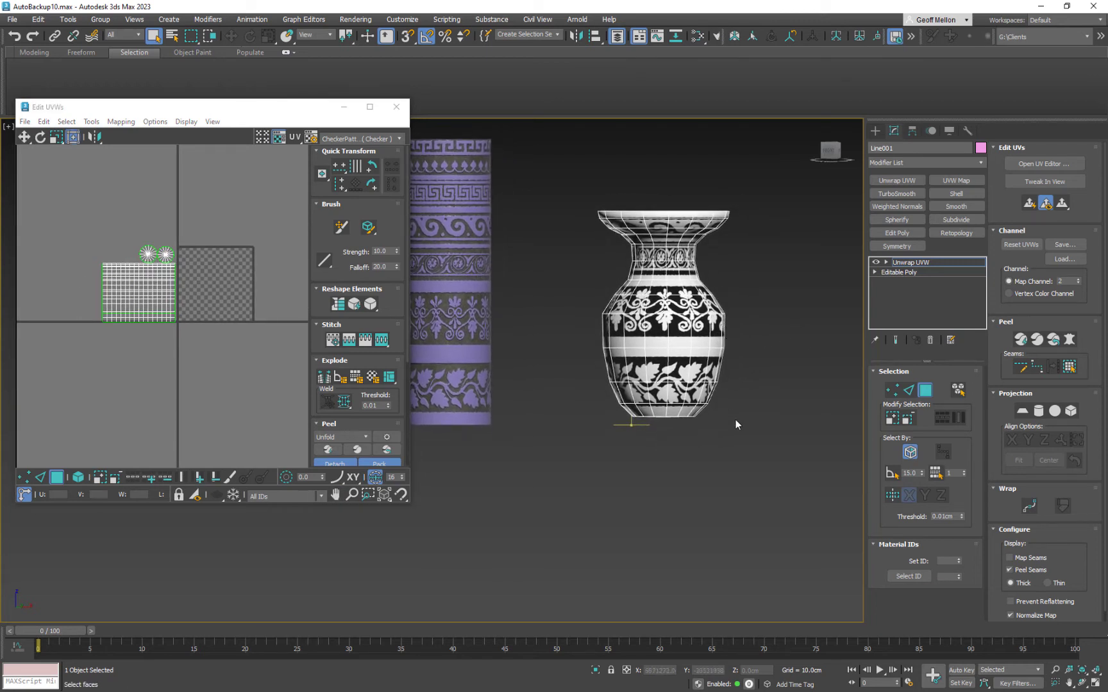
scroll(736, 424, up, 3)
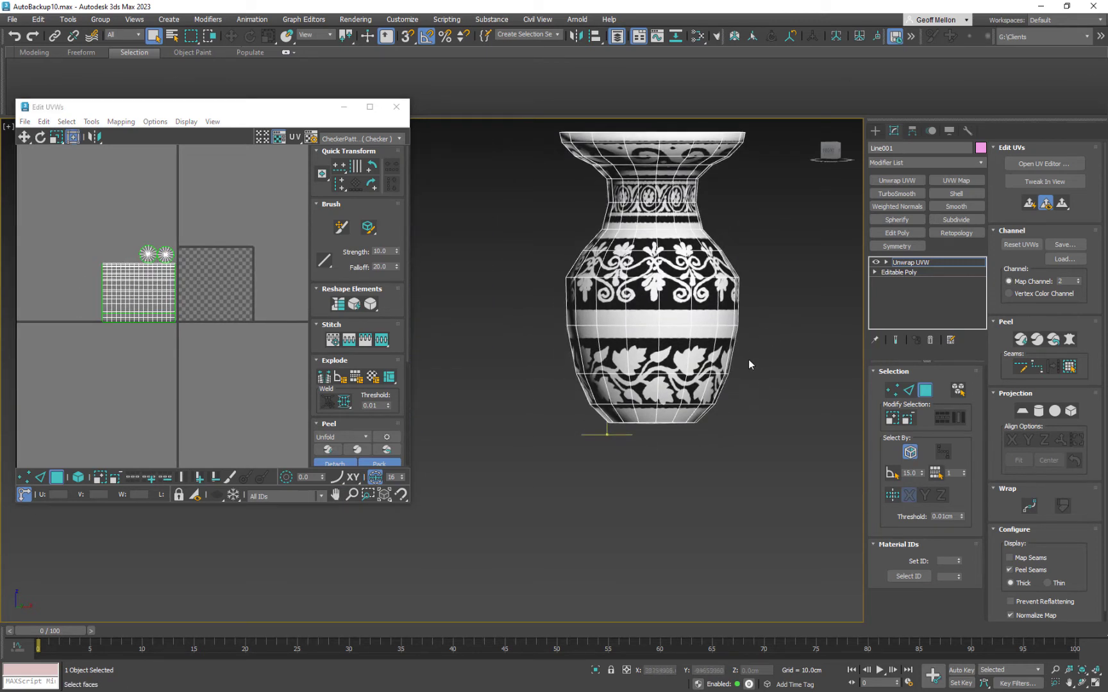
Select the complete ring of faces around the vase's base, with backface ignoring turned off so the rear faces are included.
middle_drag(645, 362, 653, 423)
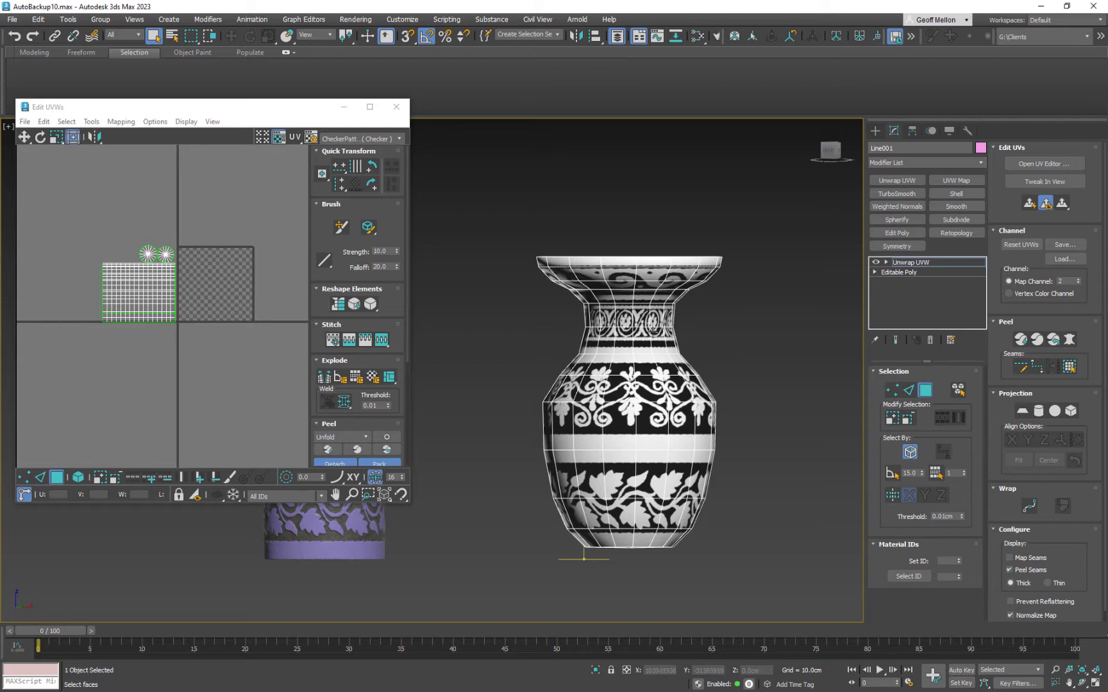
middle_drag(649, 474, 674, 291)
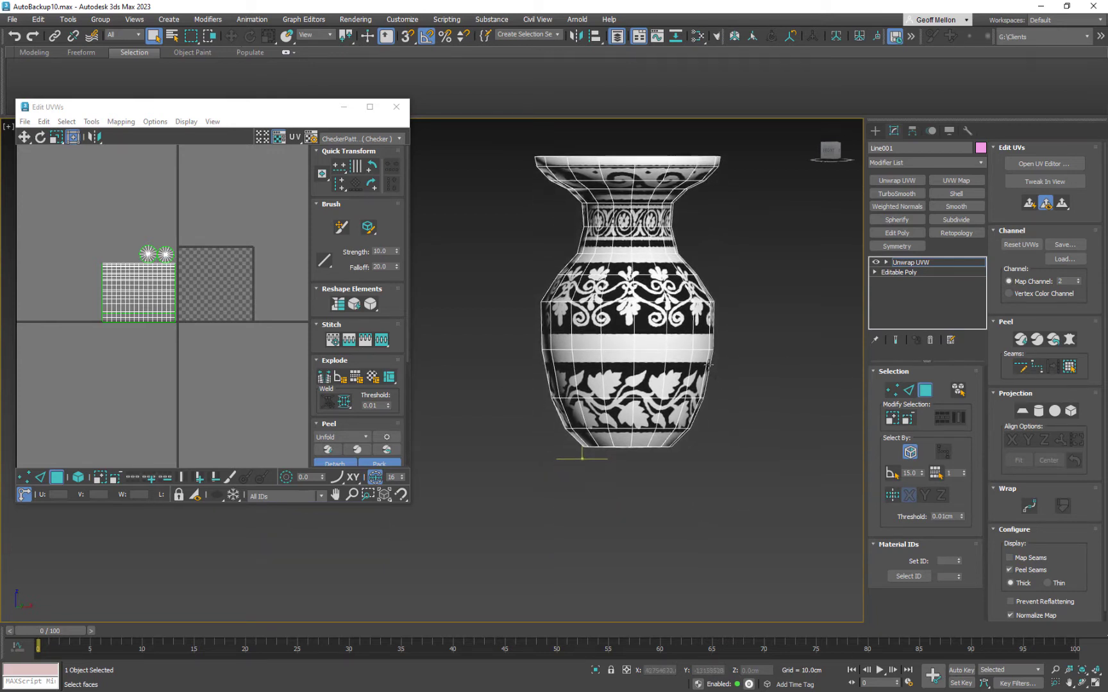
middle_drag(726, 364, 741, 335)
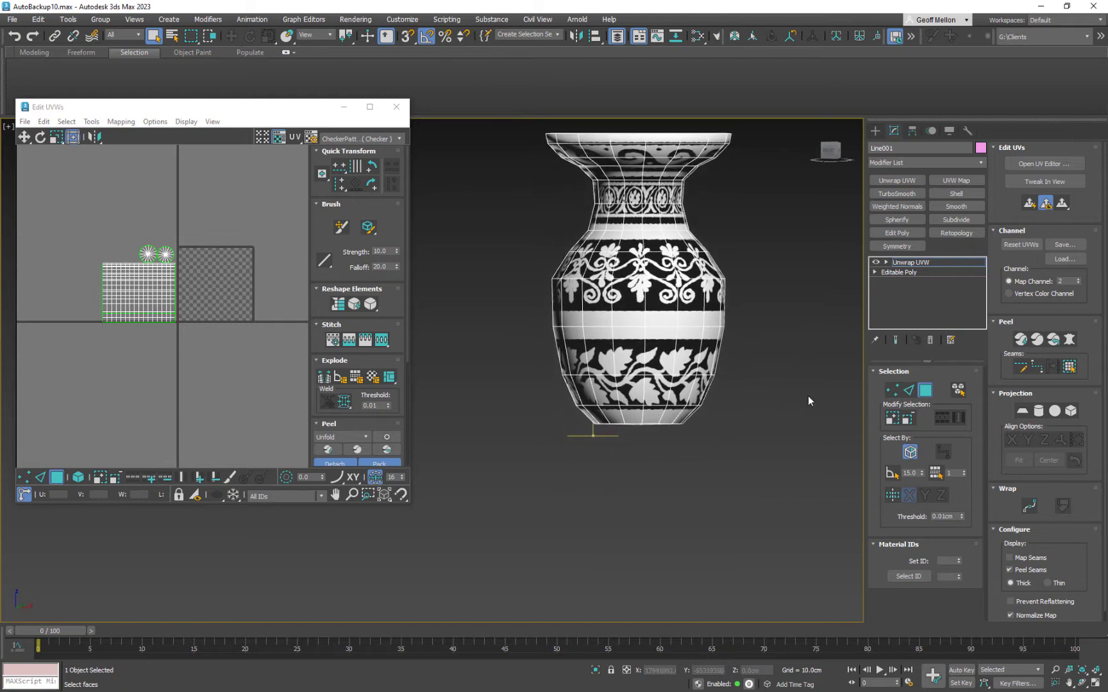
drag(523, 419, 523, 419)
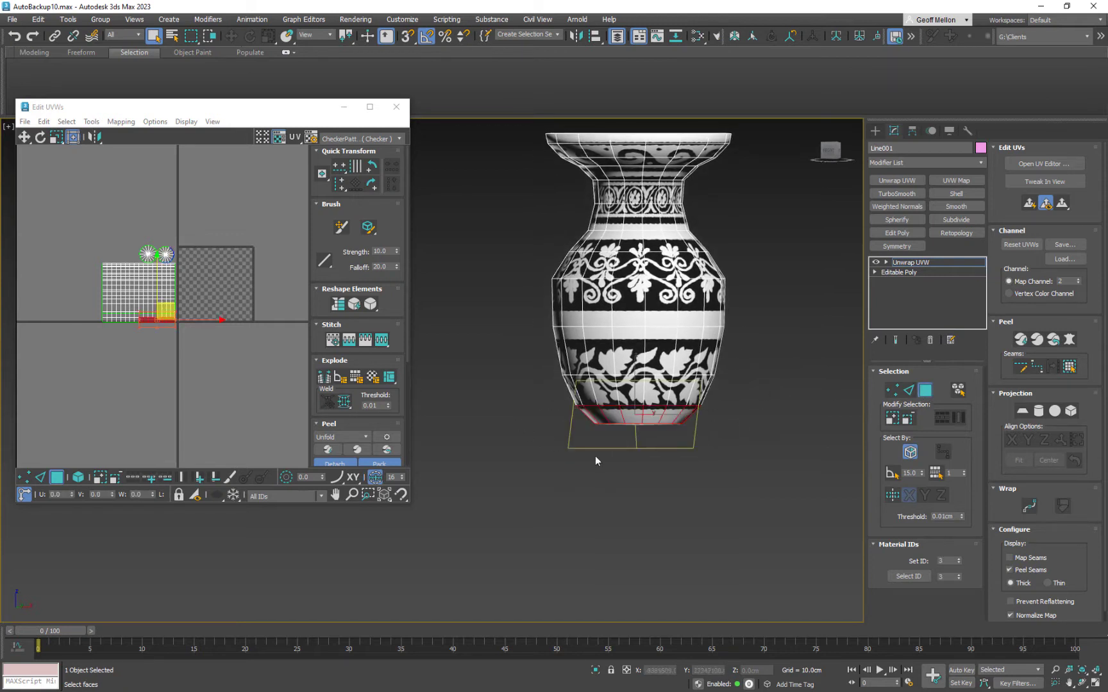
middle_drag(700, 452, 676, 464)
middle_drag(691, 420, 698, 418)
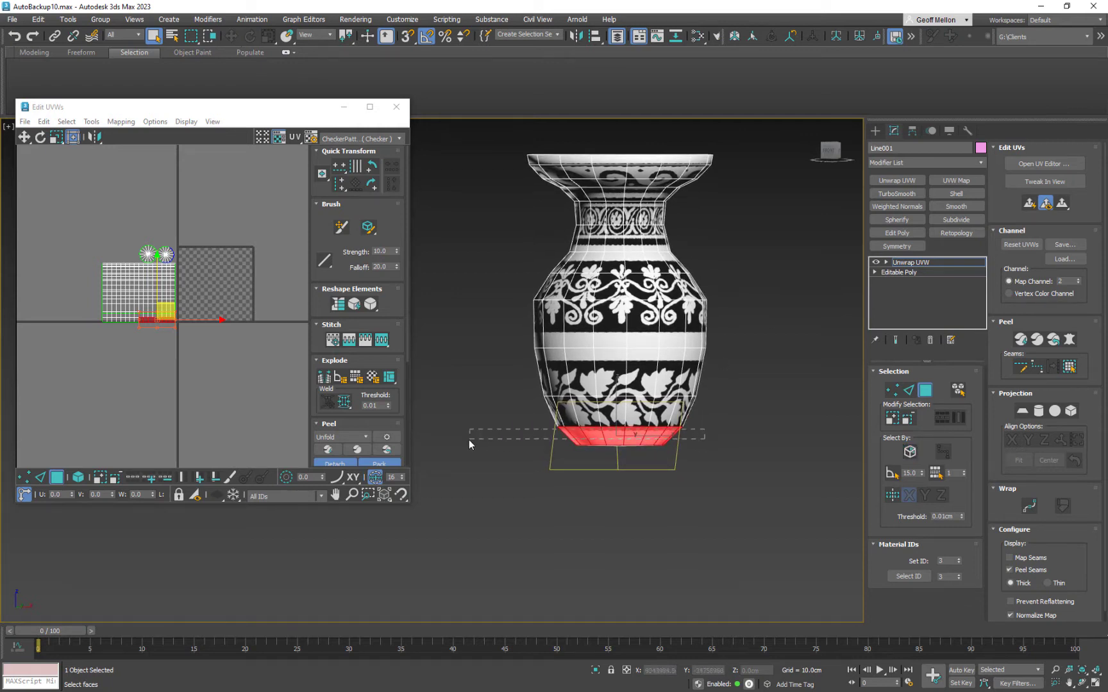
drag(469, 440, 475, 438)
middle_drag(164, 321, 201, 324)
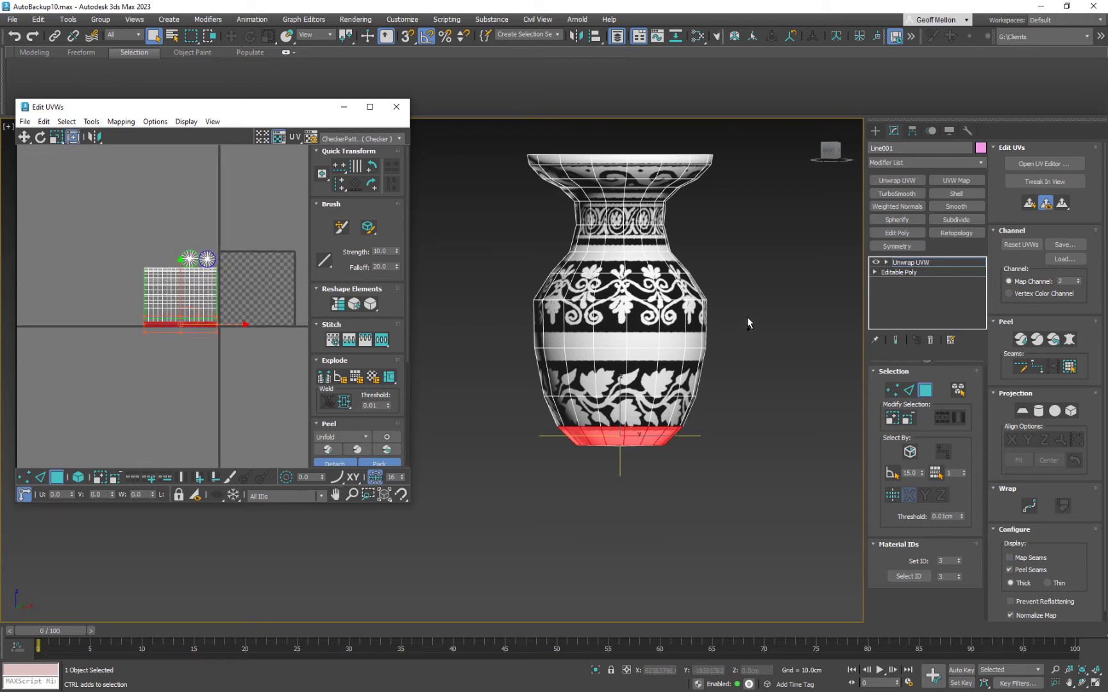
Add the belly, neck and rim bands of faces to the base ring selection and break them off the vase's main UV shell.
ctrl+drag(747, 317, 389, 331)
middle_drag(718, 365, 725, 430)
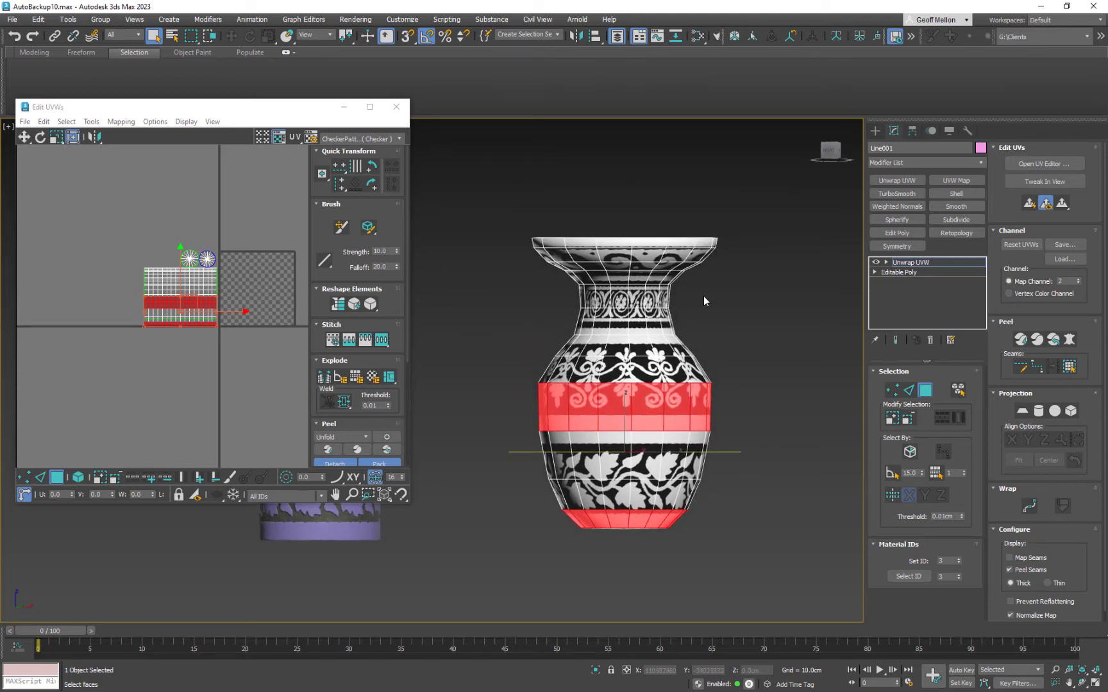
ctrl+drag(704, 301, 534, 324)
middle_drag(688, 325, 664, 383)
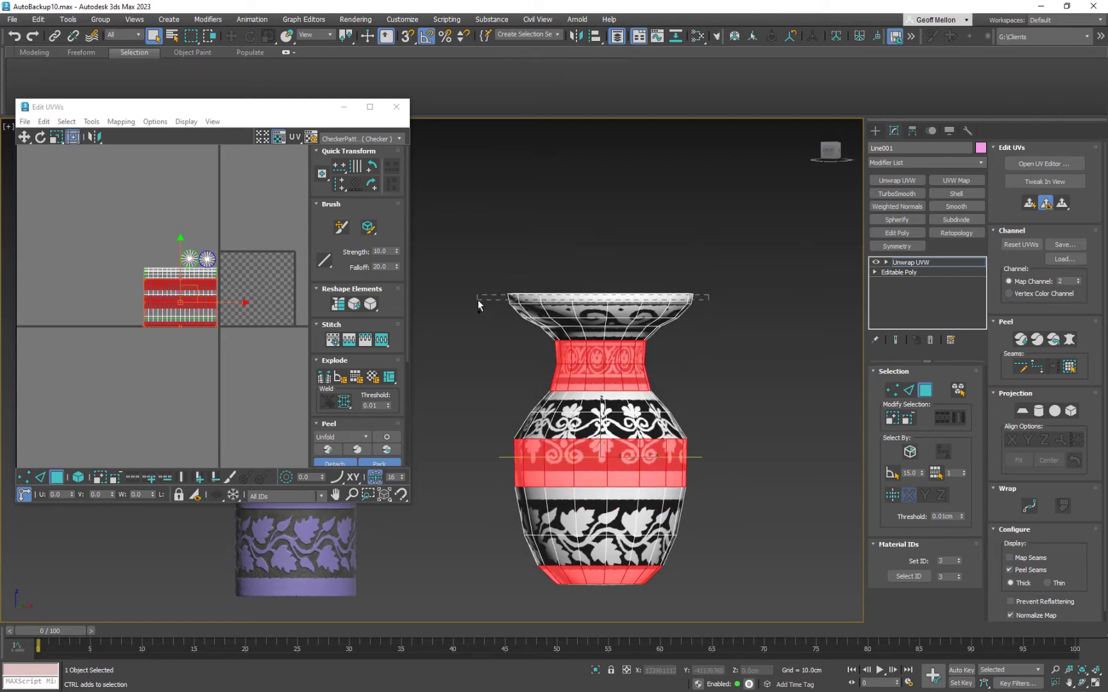
ctrl+drag(478, 300, 478, 301)
alt+middle_drag(673, 307, 691, 340)
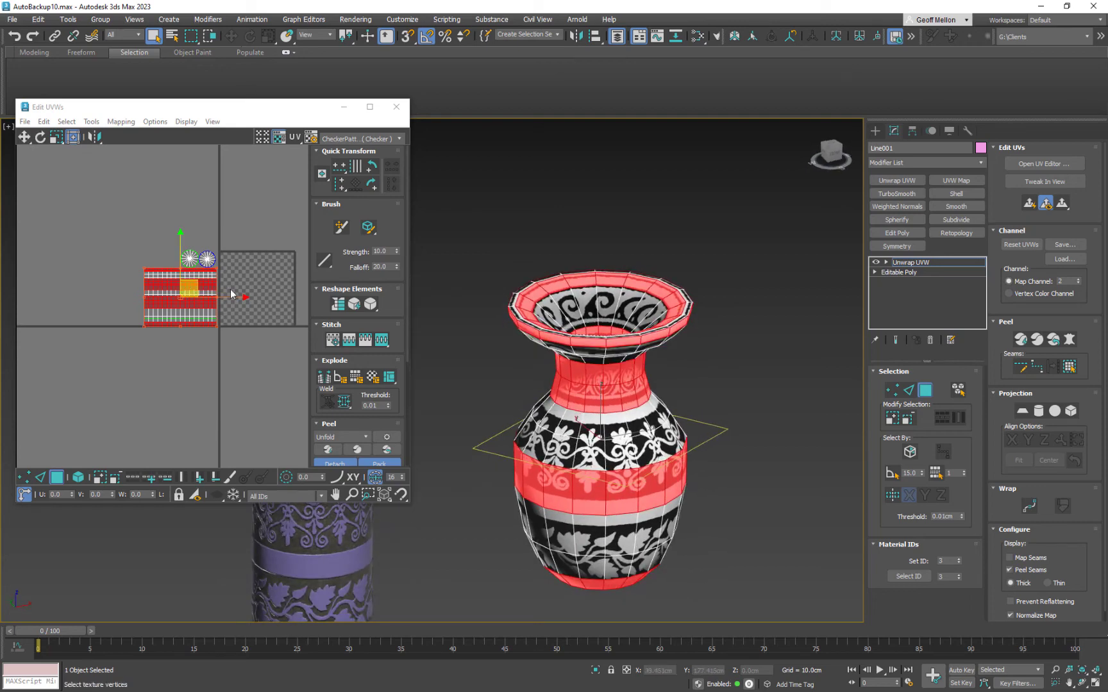
right_click(243, 308)
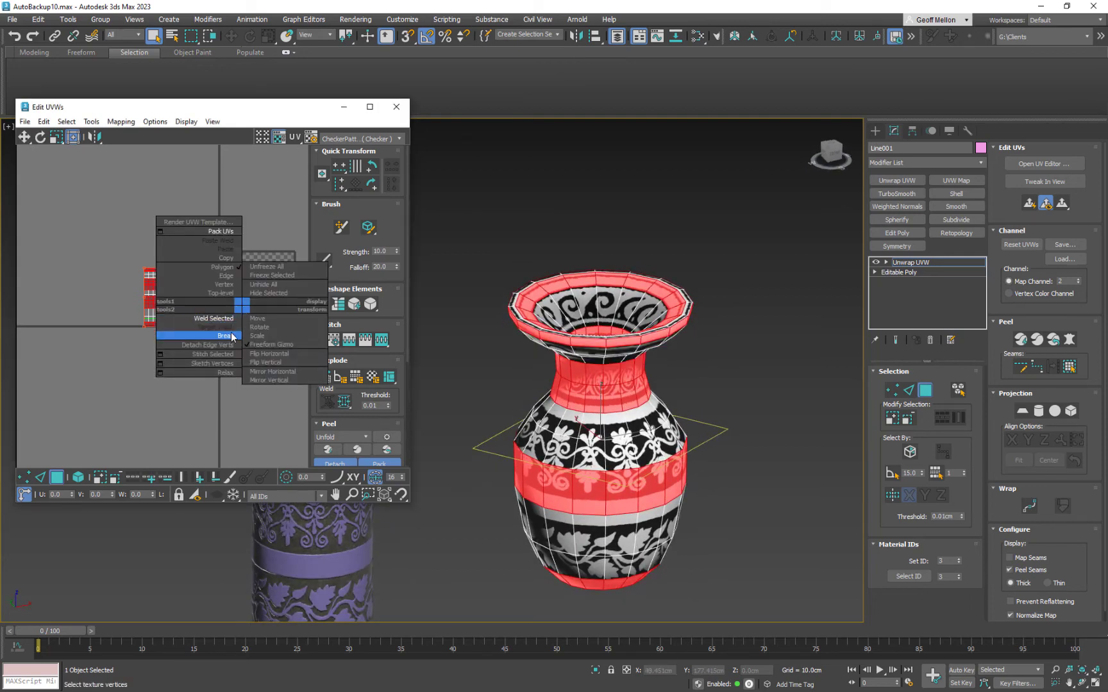
click(231, 334)
drag(227, 300, 302, 307)
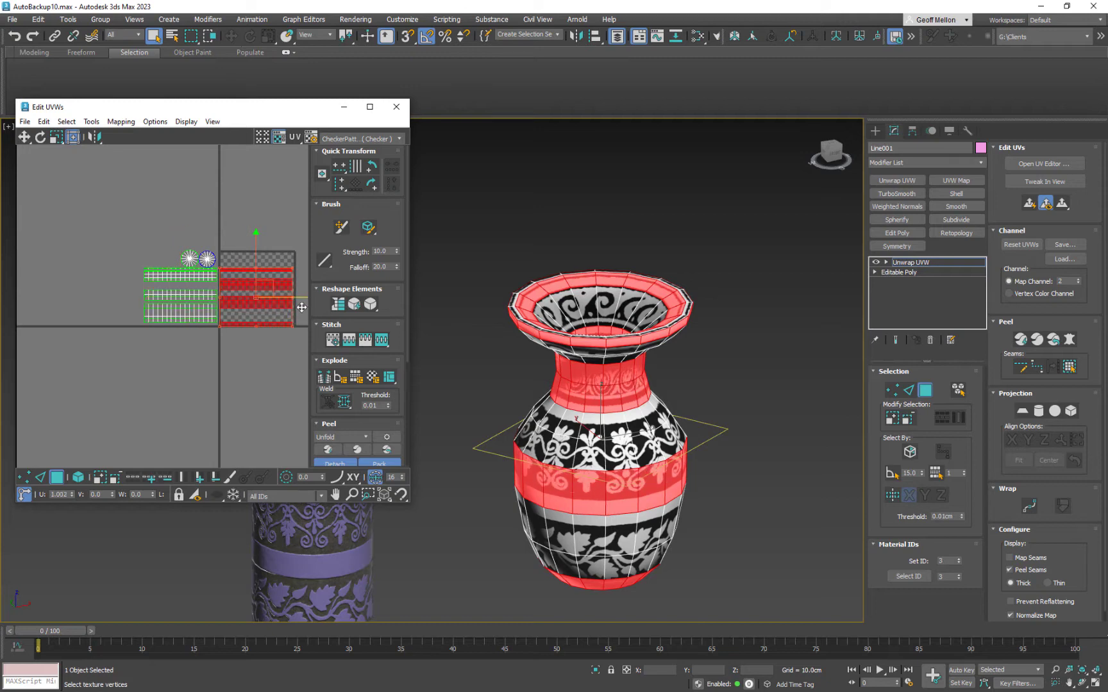
alt+middle_drag(688, 398, 689, 334)
middle_drag(137, 280, 122, 252)
middle_drag(253, 275, 196, 279)
key(ctrl+z)
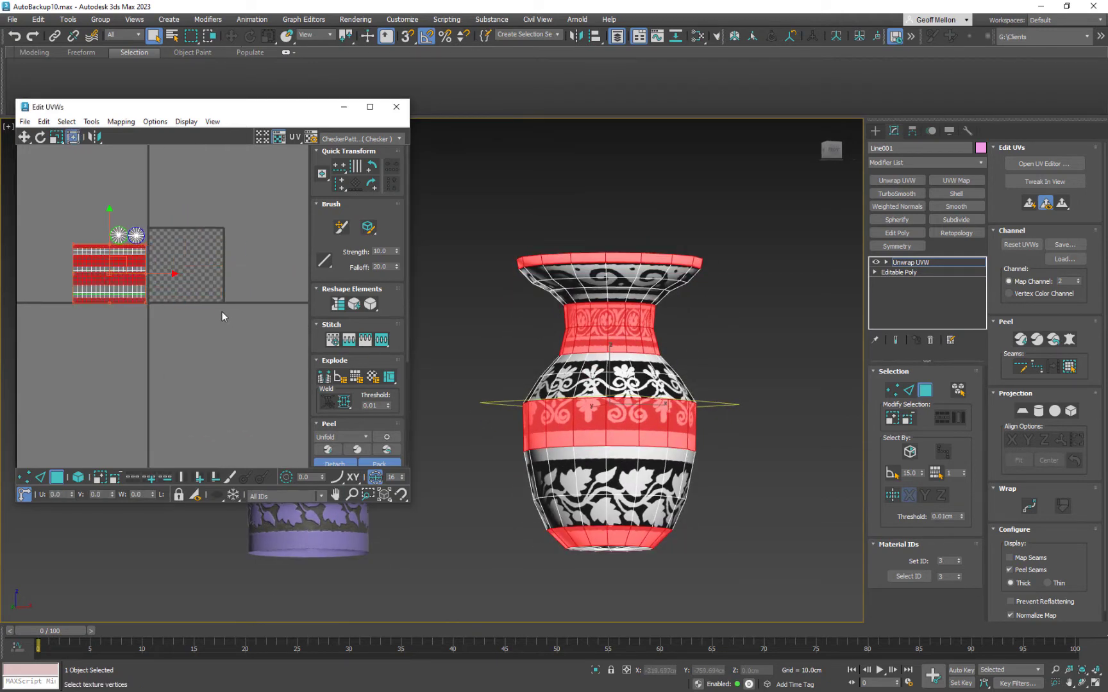
Shift the detached band shells in U by entering a value of 1, placing them beyond the main texture tile.
click(67, 495)
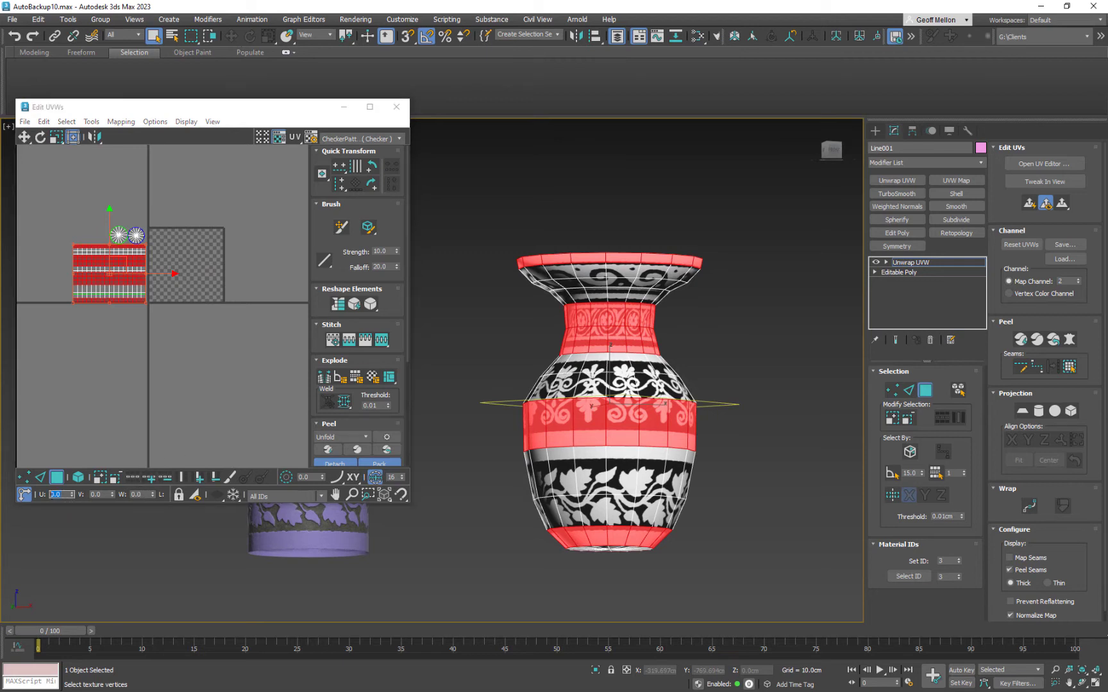
text(1)
key(Return)
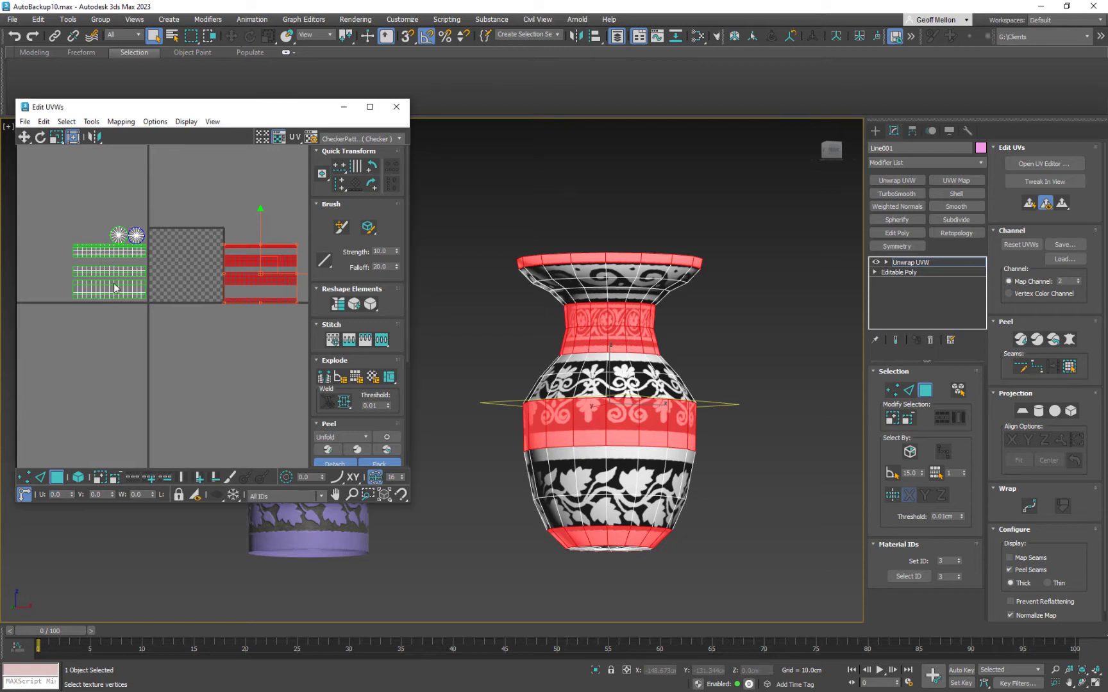
Select the remaining UV shells, including the two round caps, and scale them down to about 26%.
drag(36, 196, 150, 319)
middle_drag(149, 272, 226, 286)
drag(223, 240, 168, 292)
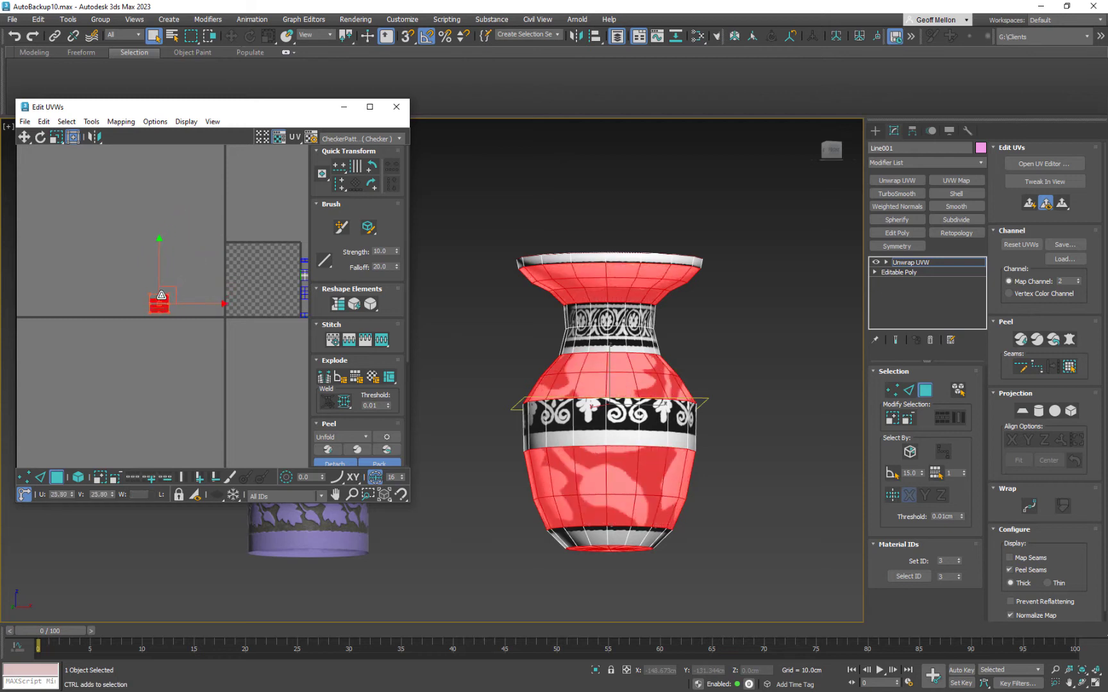
Show the Vase_Pattern.png map behind the UVs and turn on its multi-tile display.
click(346, 139)
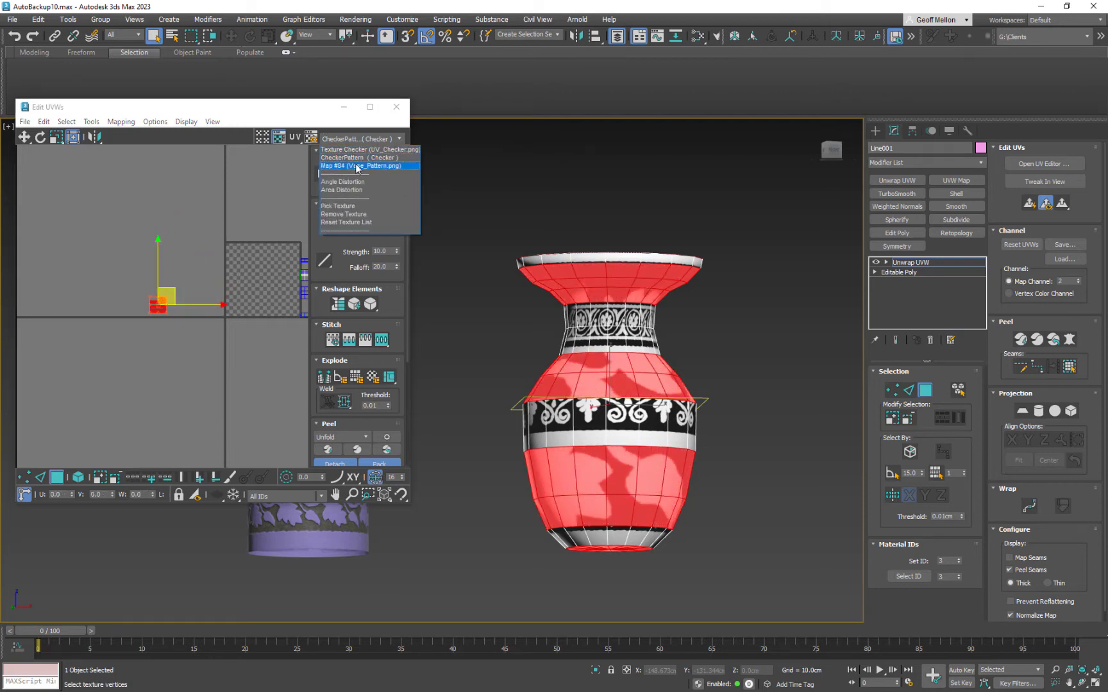
click(357, 166)
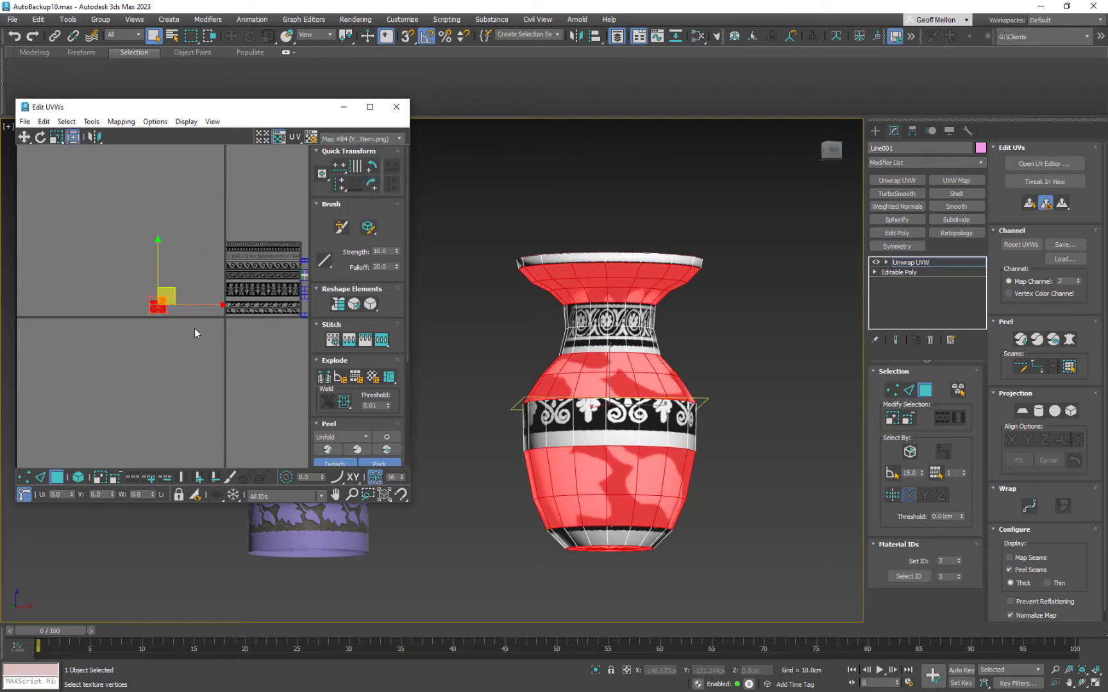
click(279, 139)
click(277, 138)
click(262, 137)
scroll(157, 298, up, 10)
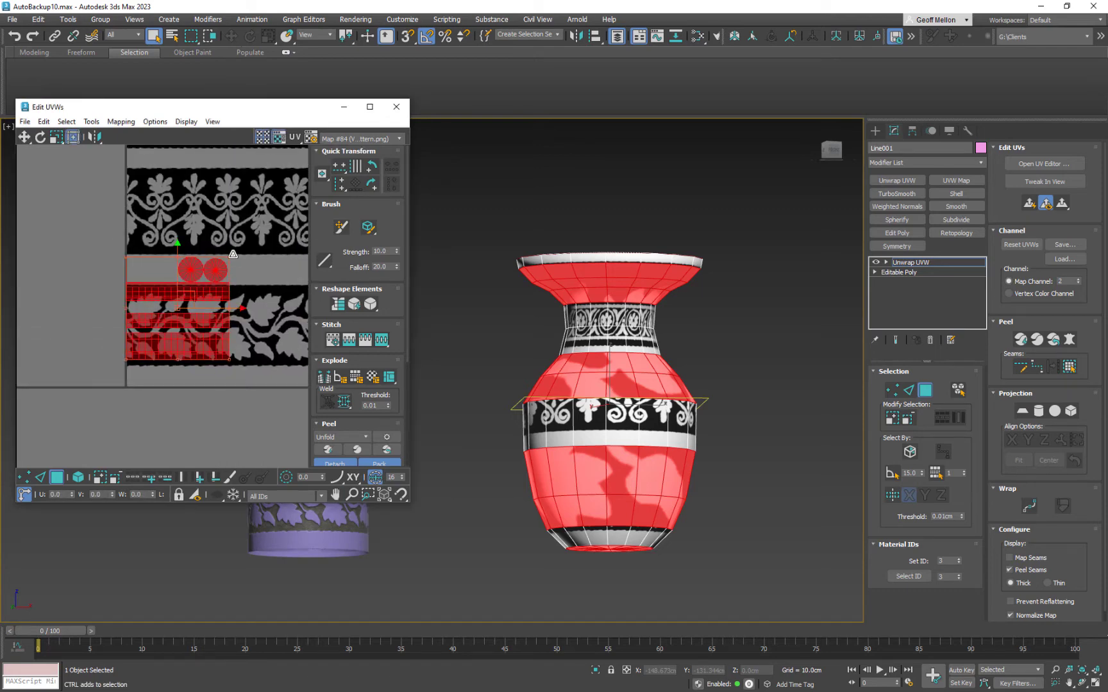
Shrink the remaining UV shells further and place them on the solid black area beneath the leaves of the lowest pattern band.
drag(233, 254, 146, 344)
scroll(199, 263, up, 3)
middle_drag(146, 345, 190, 283)
drag(189, 288, 187, 295)
scroll(179, 285, up, 5)
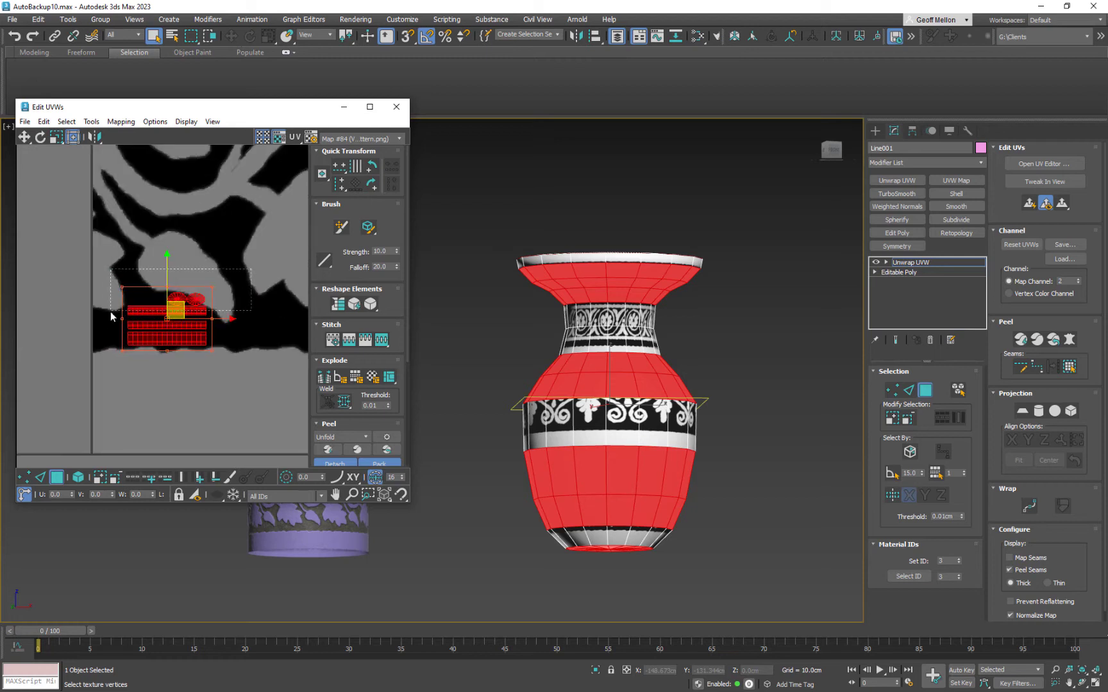
Lower the protruding upper shells and caps into the black strip, fit the whole group inside it, and clear the selection.
drag(106, 321, 105, 318)
drag(199, 295, 200, 323)
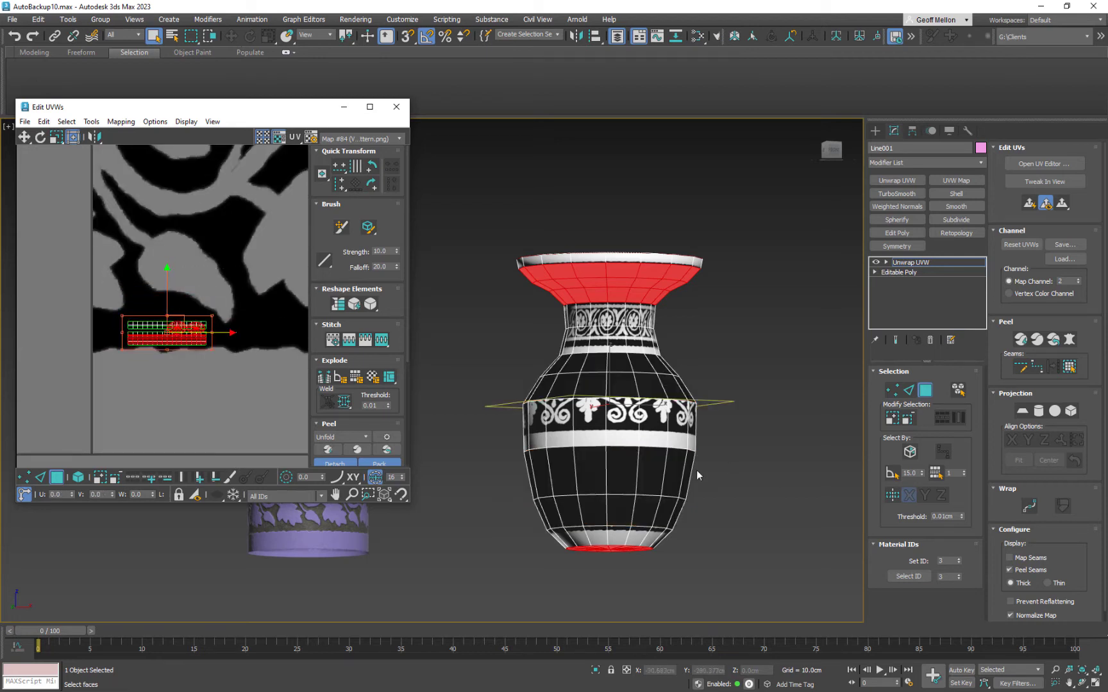
middle_drag(697, 471, 687, 441)
middle_drag(206, 342, 211, 306)
drag(214, 315, 202, 281)
scroll(237, 297, down, 4)
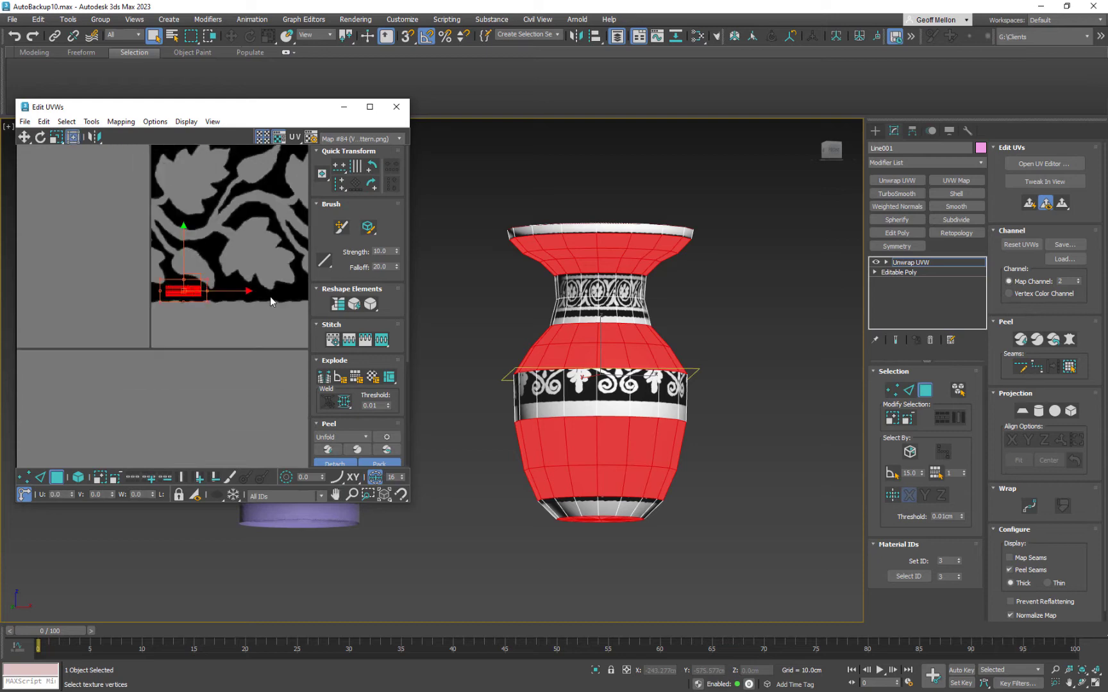
click(774, 440)
alt+middle_drag(774, 438, 710, 391)
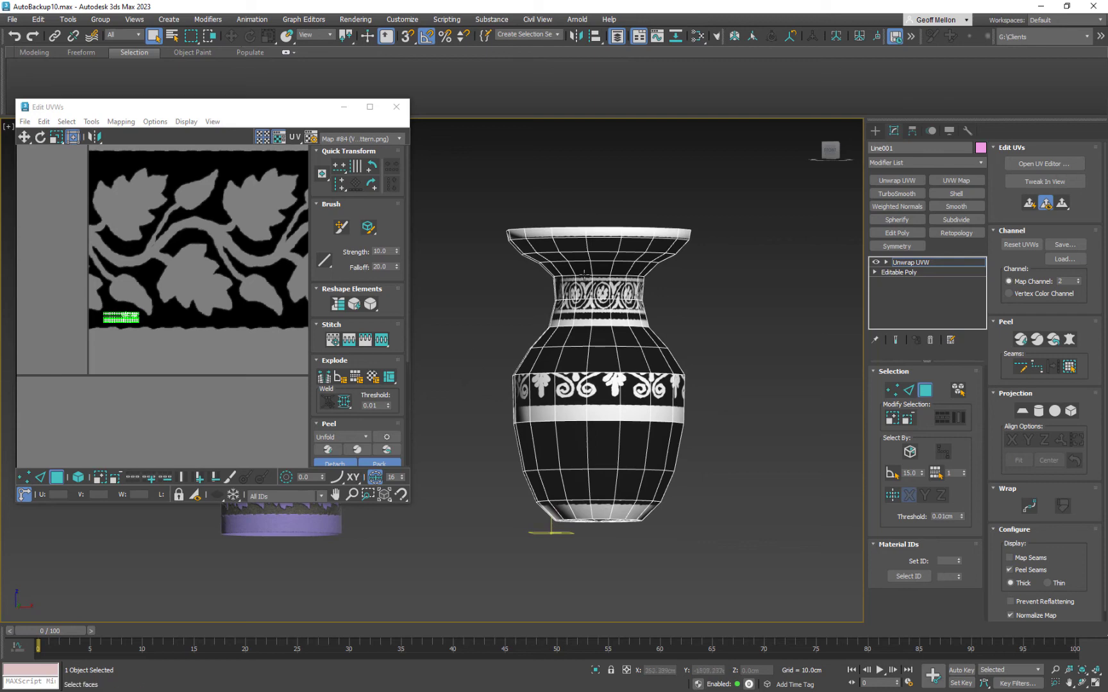
Examine where the rim's UV shells lie on the pattern by selecting the vase's rim faces.
scroll(204, 256, down, 5)
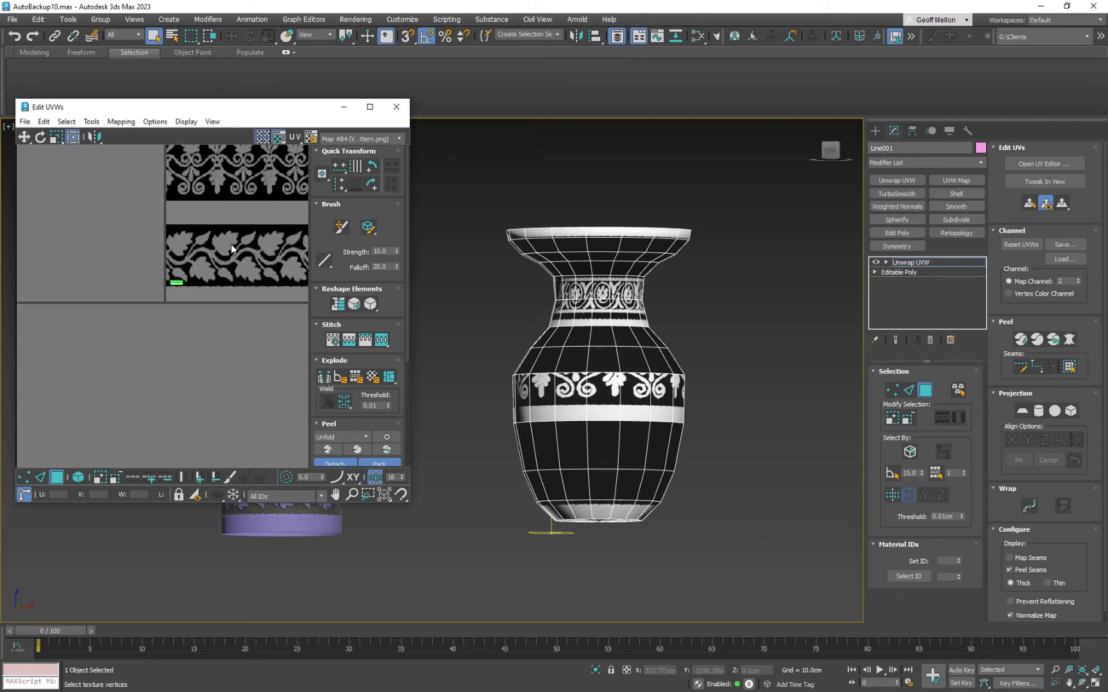
middle_drag(225, 249, 41, 349)
middle_drag(193, 276, 201, 333)
scroll(197, 308, down, 2)
scroll(201, 332, down, 1)
middle_drag(224, 294, 114, 227)
scroll(196, 294, up, 2)
drag(317, 248, 317, 248)
middle_drag(213, 247, 153, 259)
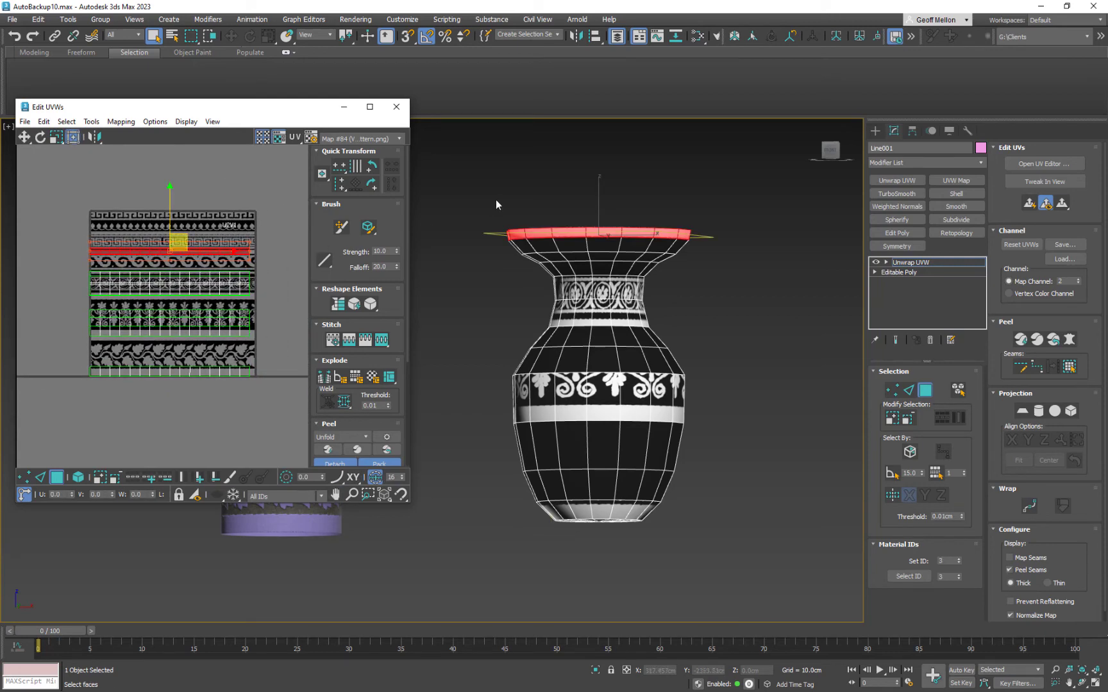
alt+middle_drag(581, 255, 614, 283)
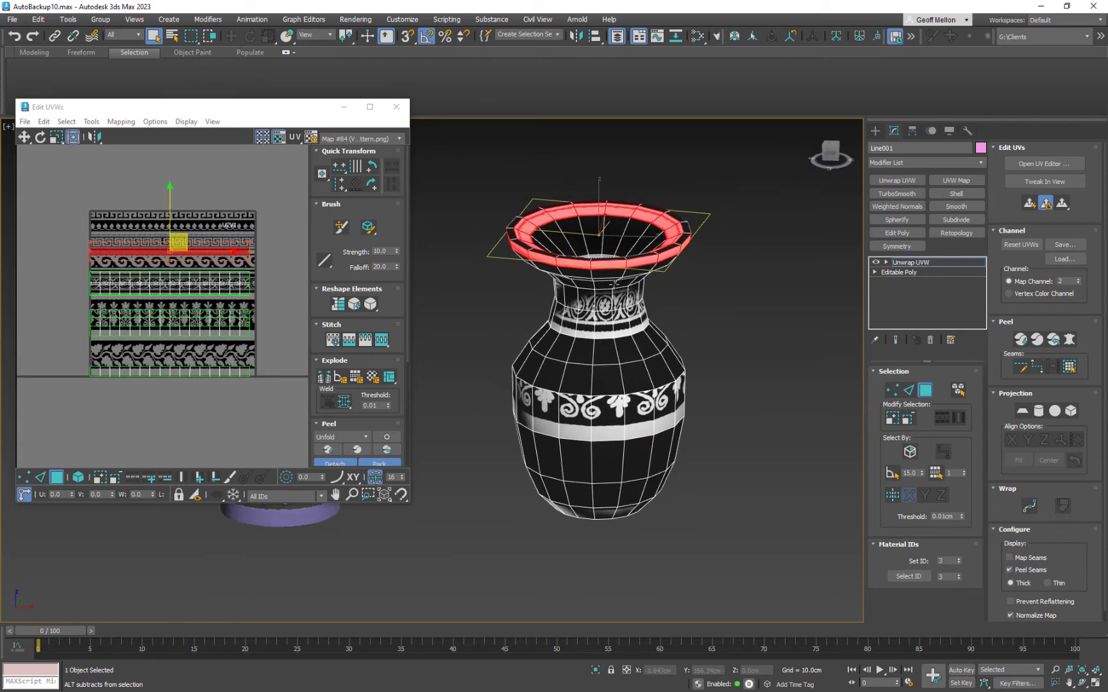
Select the inner rim's UV shell as an element and move it onto the spade-shaped motif band near the pattern's upper edge.
click(72, 297)
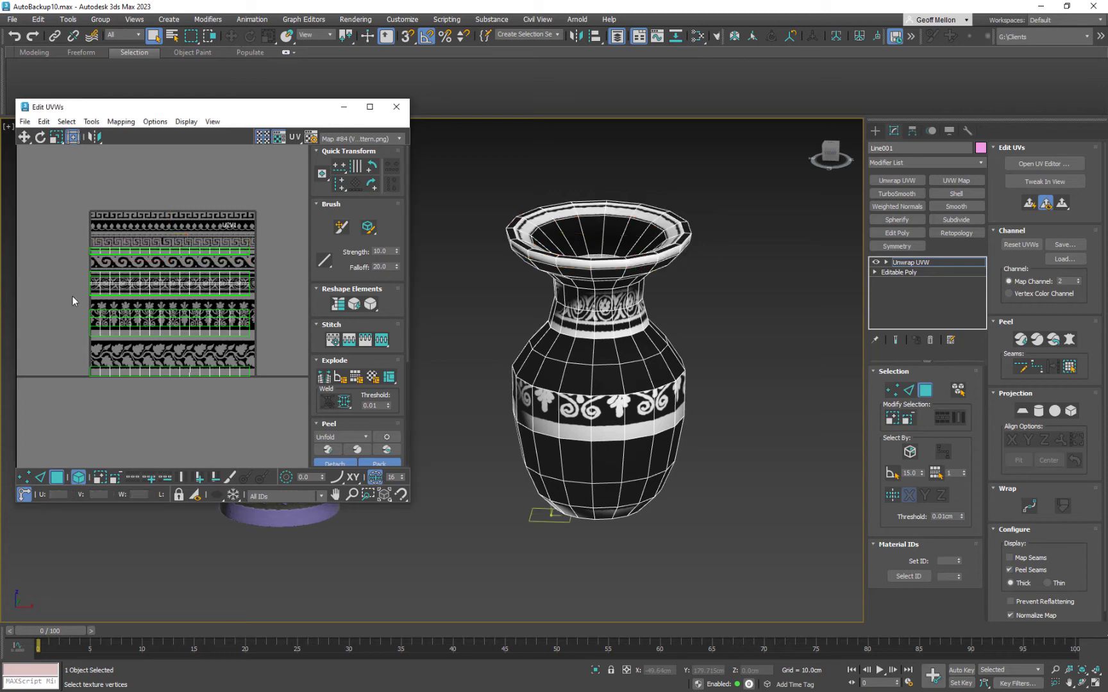
click(129, 251)
middle_drag(183, 324, 264, 323)
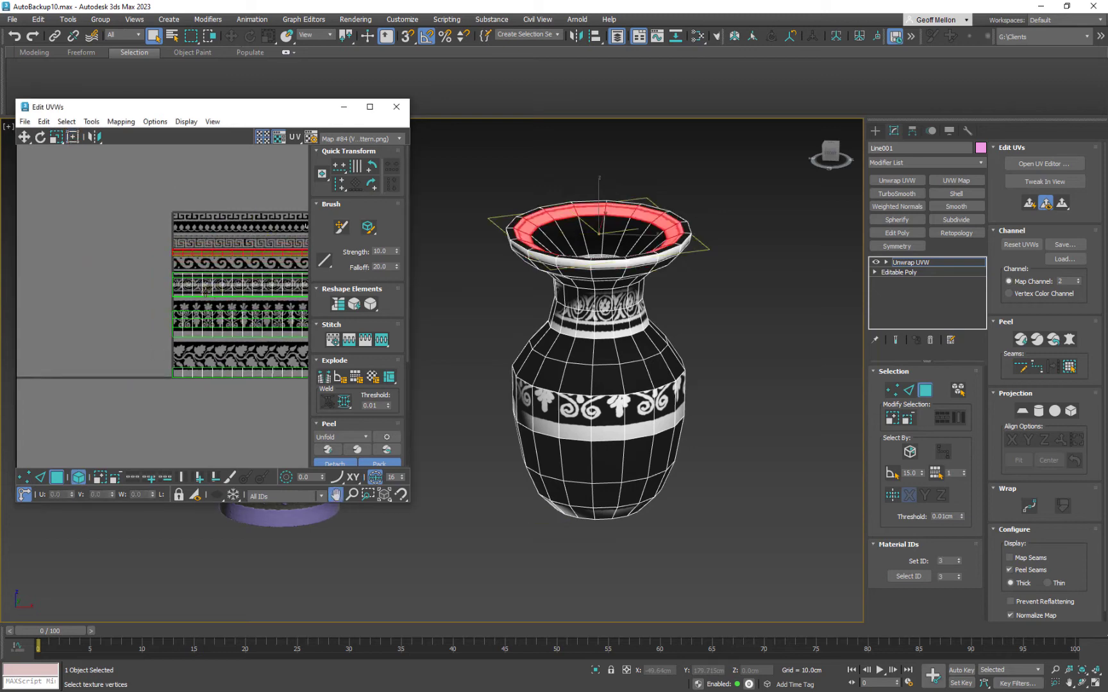
scroll(200, 289, down, 3)
middle_drag(199, 289, 217, 305)
drag(259, 268, 175, 252)
scroll(157, 267, up, 4)
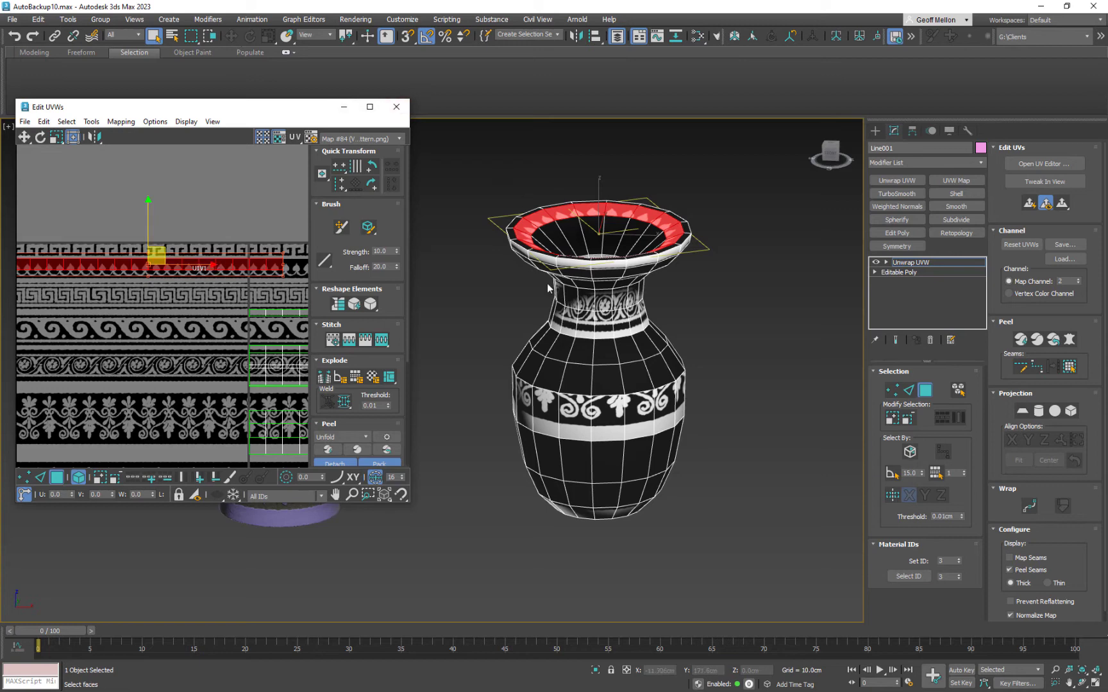
Move the vase clear of the Edit UVWs window, then reposition and enlarge the window for a larger UV view.
middle_drag(547, 285, 664, 277)
alt+middle_drag(648, 343, 657, 303)
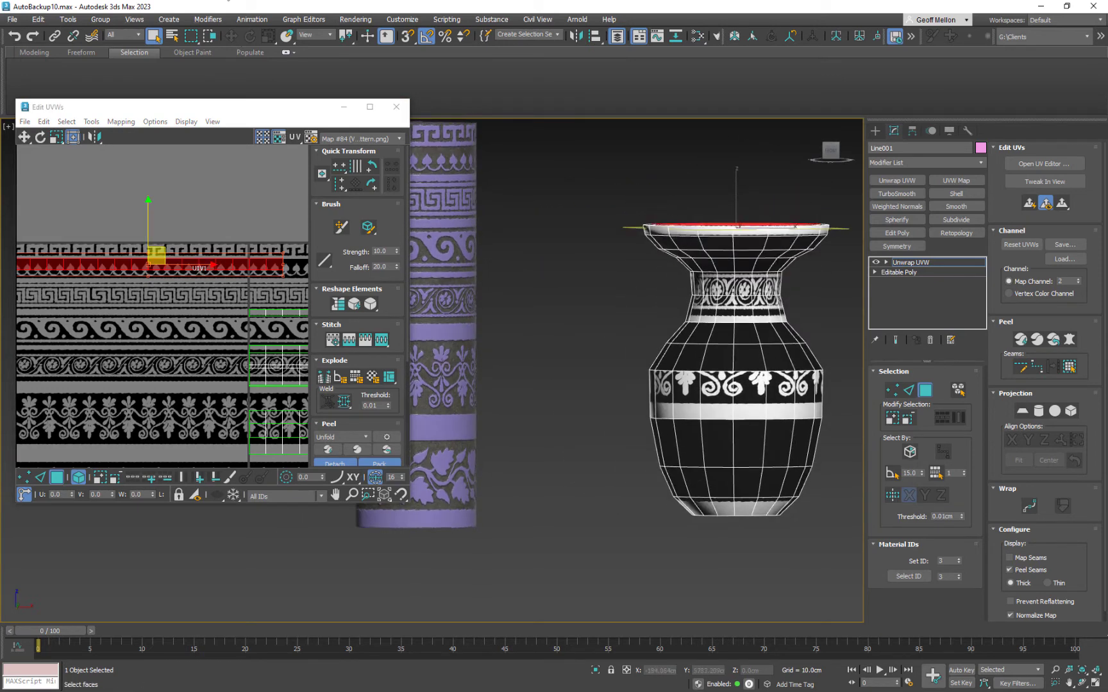
drag(190, 110, 247, 57)
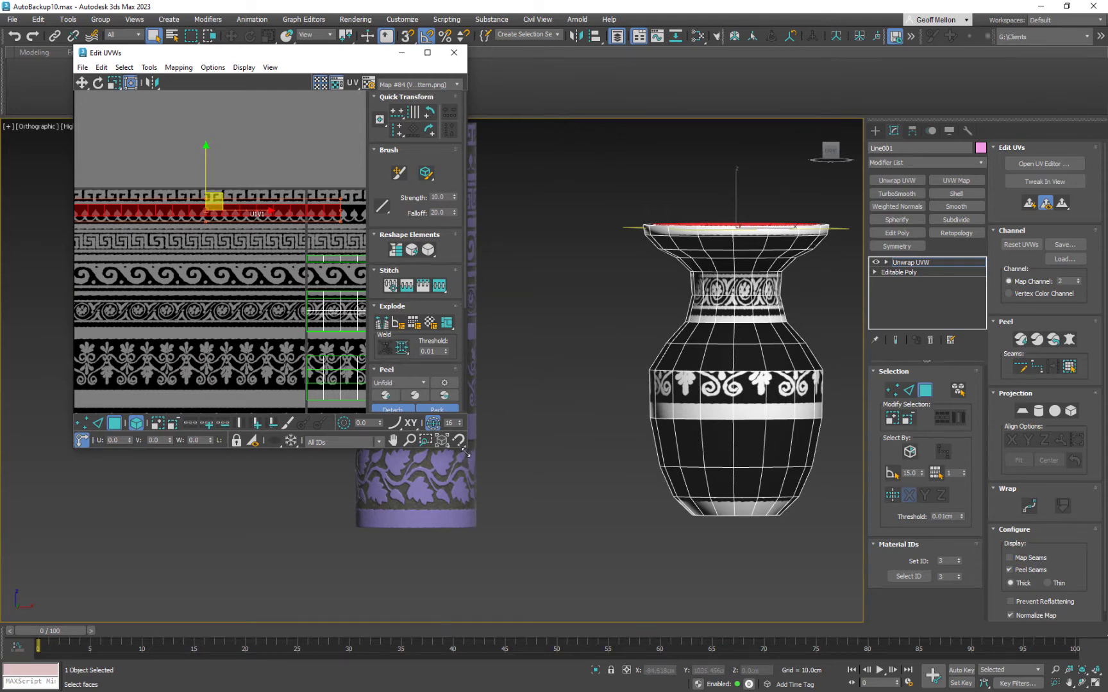
drag(465, 453, 578, 608)
scroll(289, 320, down, 2)
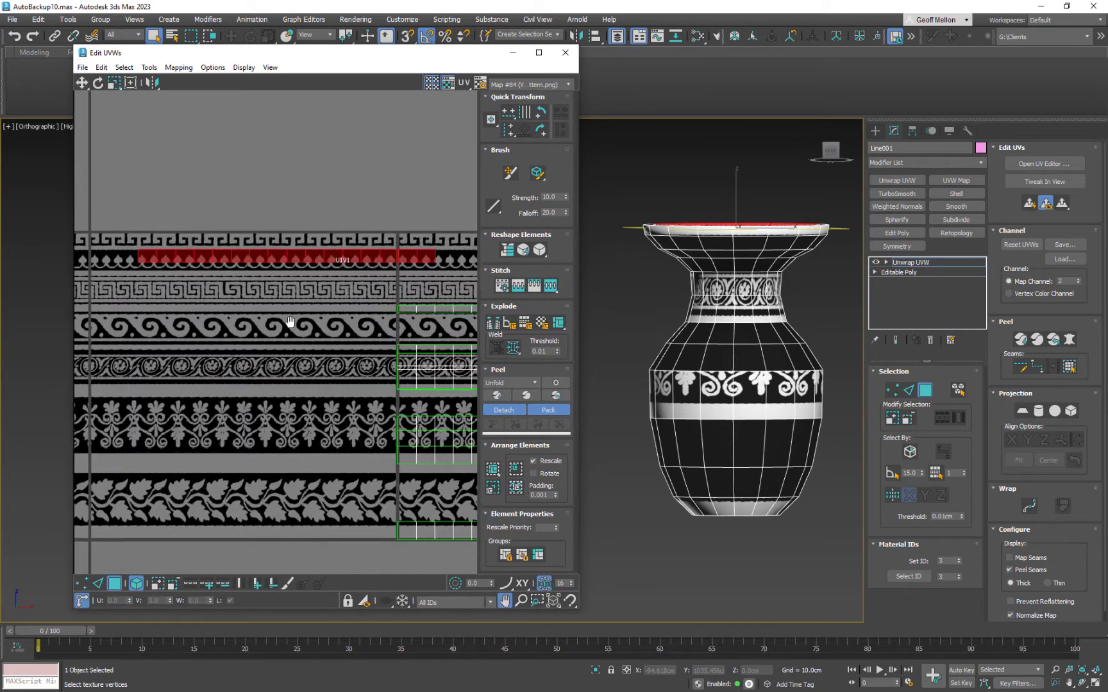
middle_drag(290, 322, 293, 317)
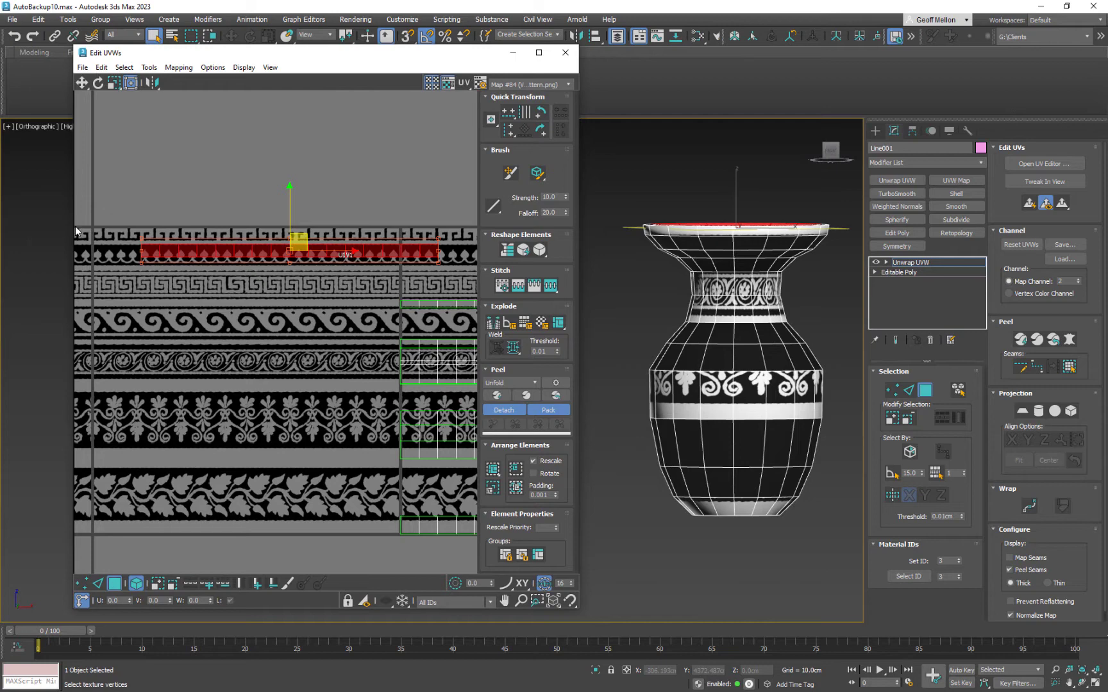
drag(72, 229, 0, 229)
Align the inner rim's UV shell with the tile's starting edge and scale it to span the full tile along the spade-motif band.
middle_drag(271, 282, 309, 294)
drag(287, 250, 240, 252)
middle_drag(340, 294, 295, 271)
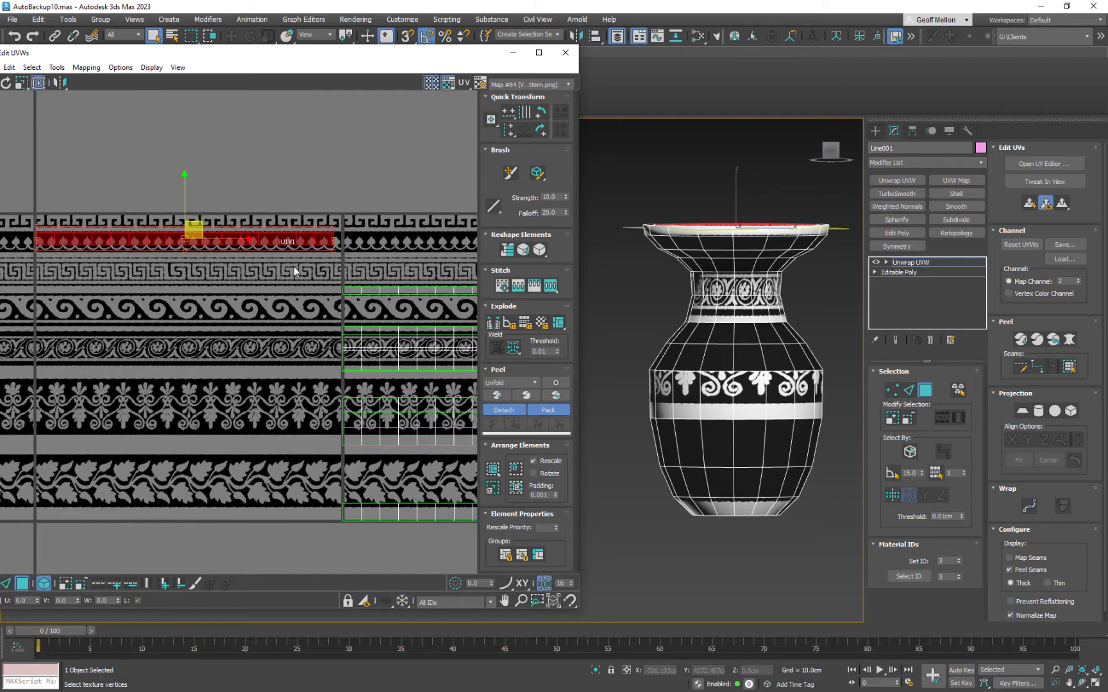
mouse_move(334, 252)
mouse_down()
mouse_move(349, 254)
mouse_move(334, 254)
mouse_move(342, 261)
mouse_up()
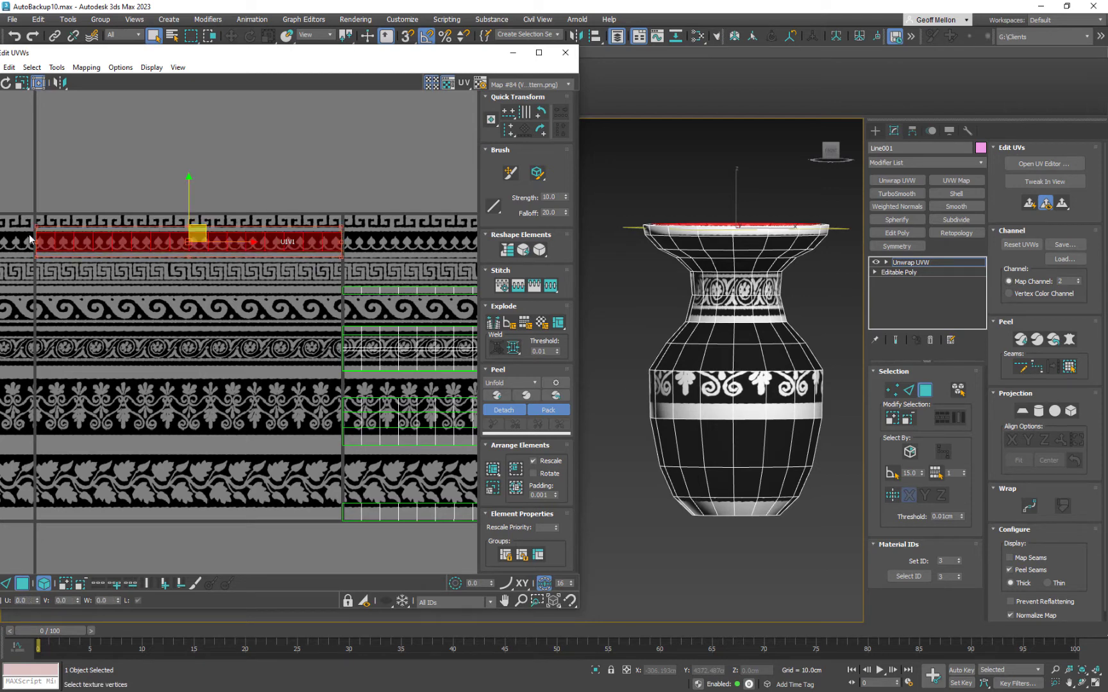
mouse_move(748, 256)
alt+middle_down()
mouse_move(747, 314)
mouse_move(744, 255)
alt+middle_up()
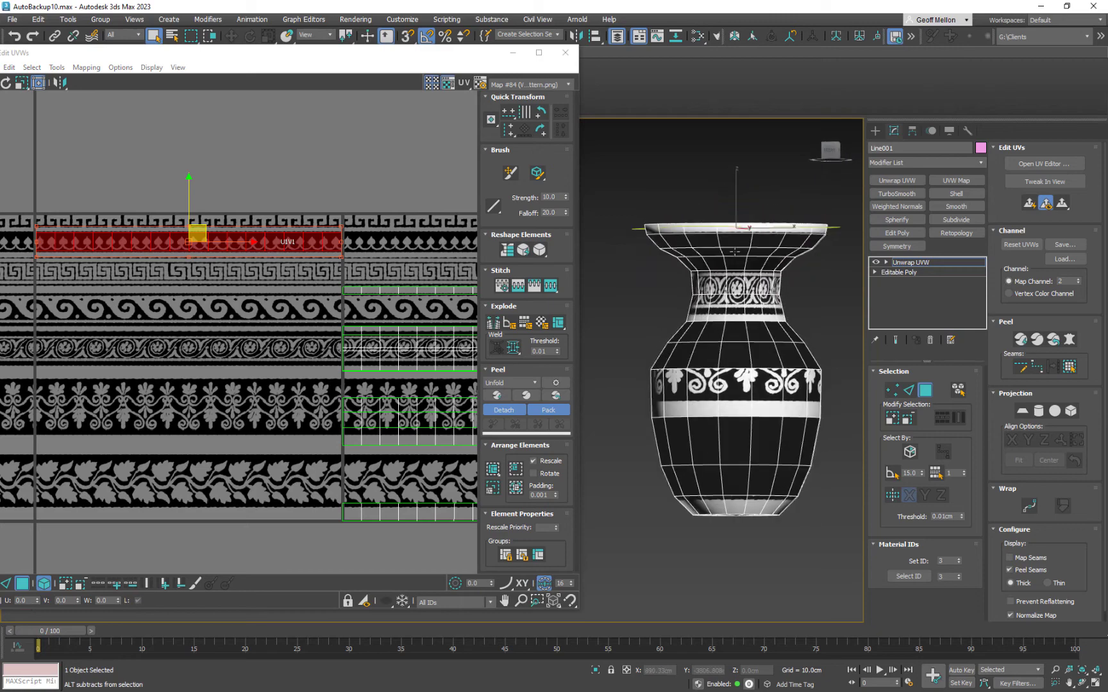
Select the outer rim's UV shell and move it onto the spade-motif band, starting at the tile's edge.
scroll(242, 248, down, 4)
scroll(327, 254, up, 4)
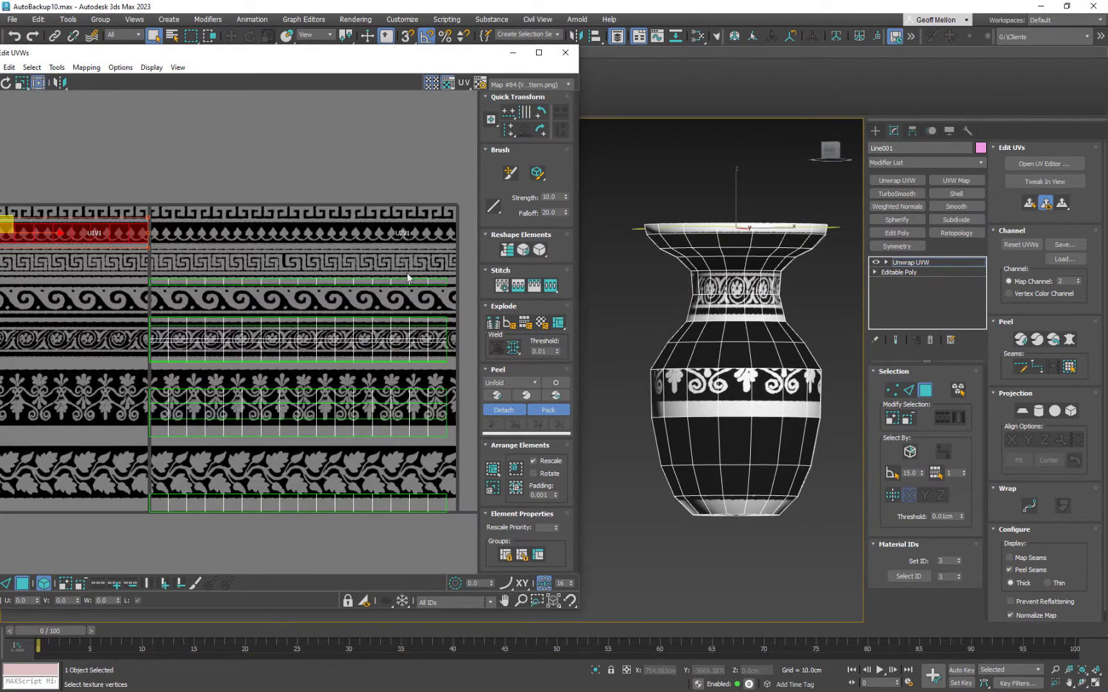
drag(461, 271, 132, 294)
middle_drag(166, 282, 269, 314)
drag(397, 292, 147, 232)
middle_drag(147, 232, 333, 267)
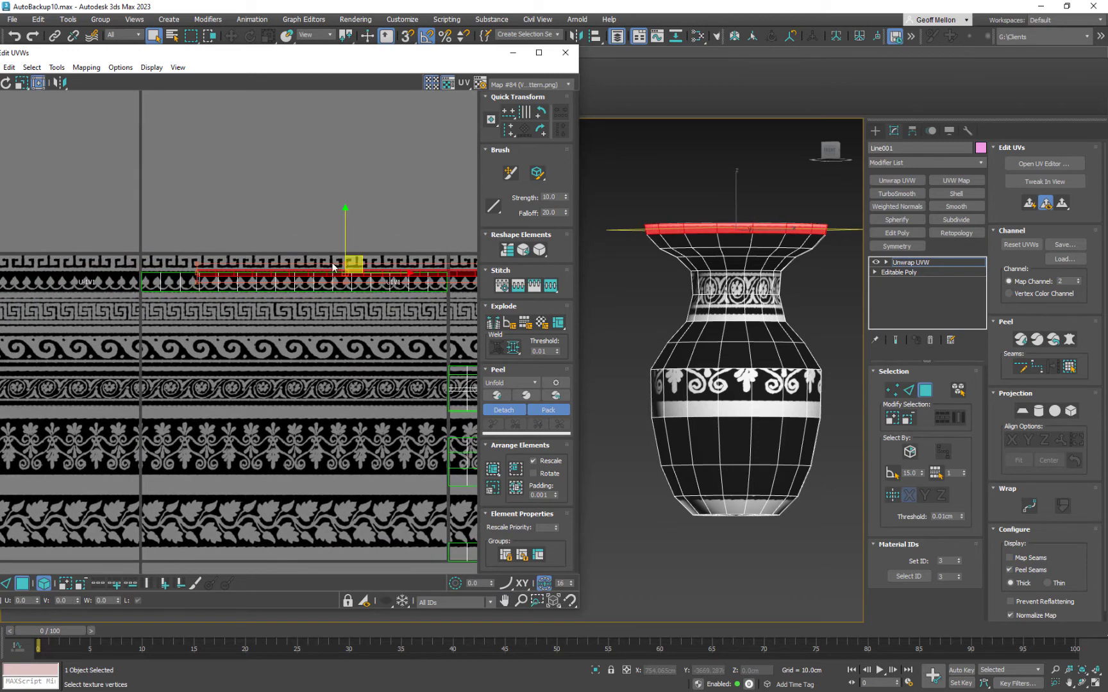
drag(357, 259, 302, 261)
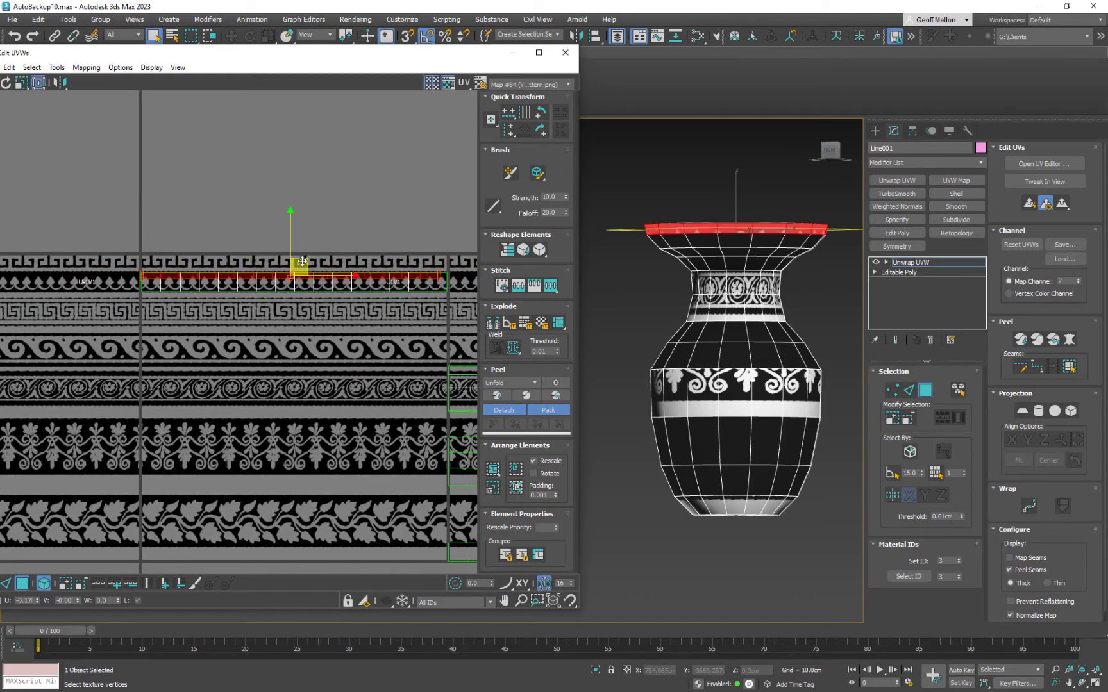
Enlarge the outer rim's UV shell to fill the spade-motif band's height, and clear the selection.
scroll(476, 261, up, 5)
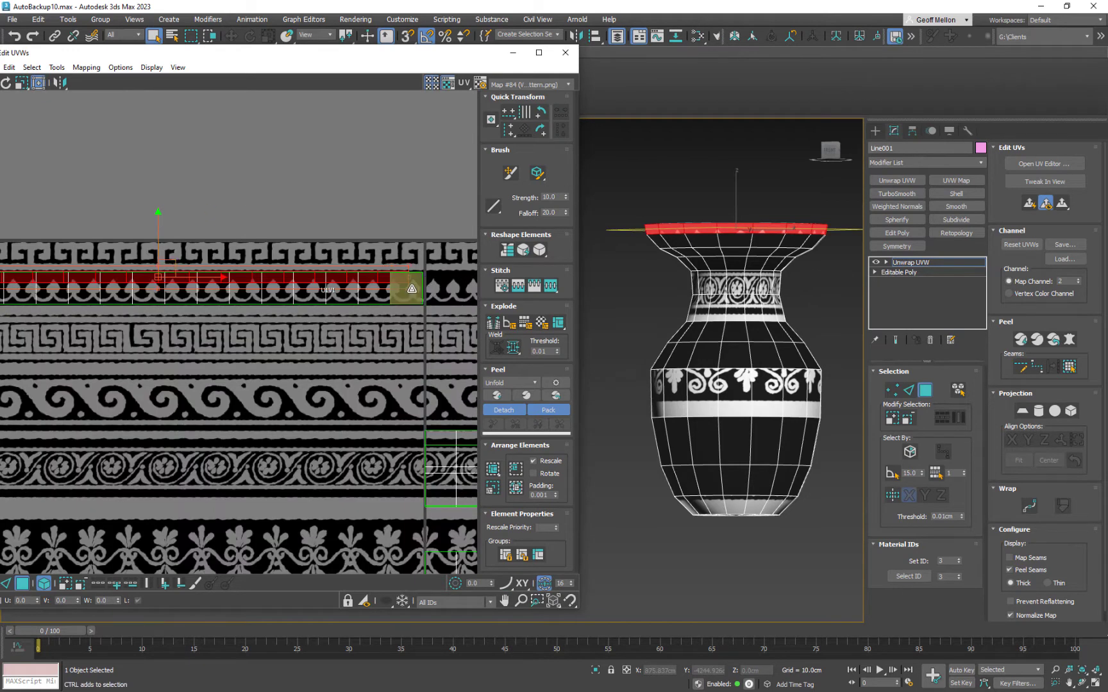
ctrl+drag(412, 289, 539, 310)
key(w)
middle_drag(424, 321, 173, 317)
scroll(174, 317, down, 5)
middle_drag(352, 315, 225, 315)
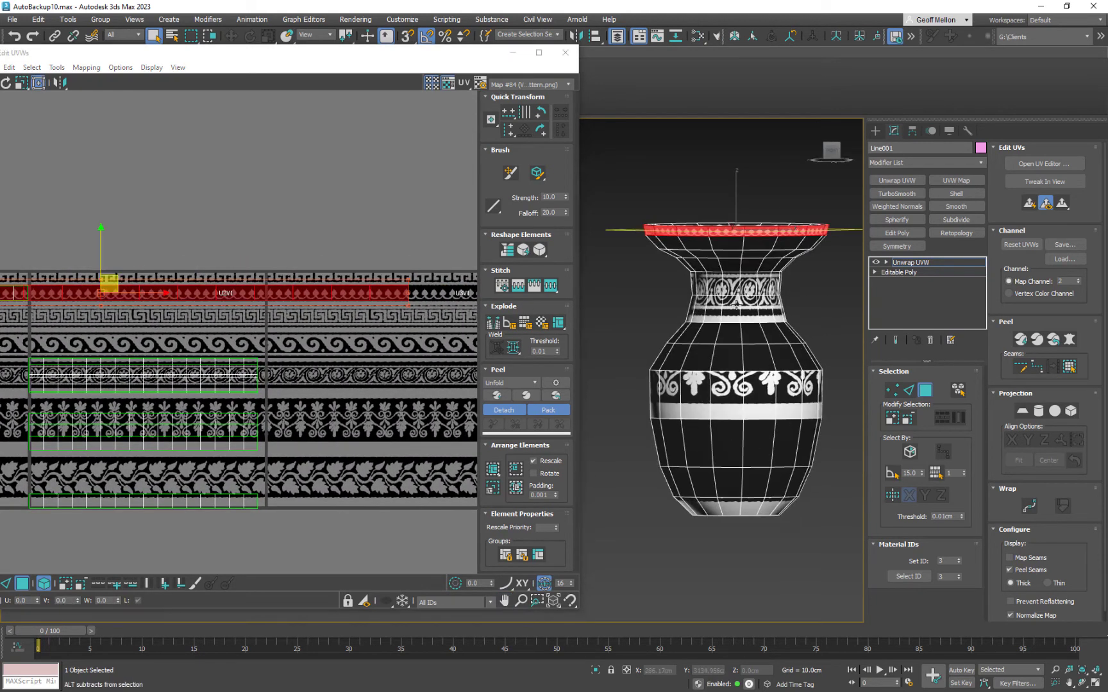
click(790, 274)
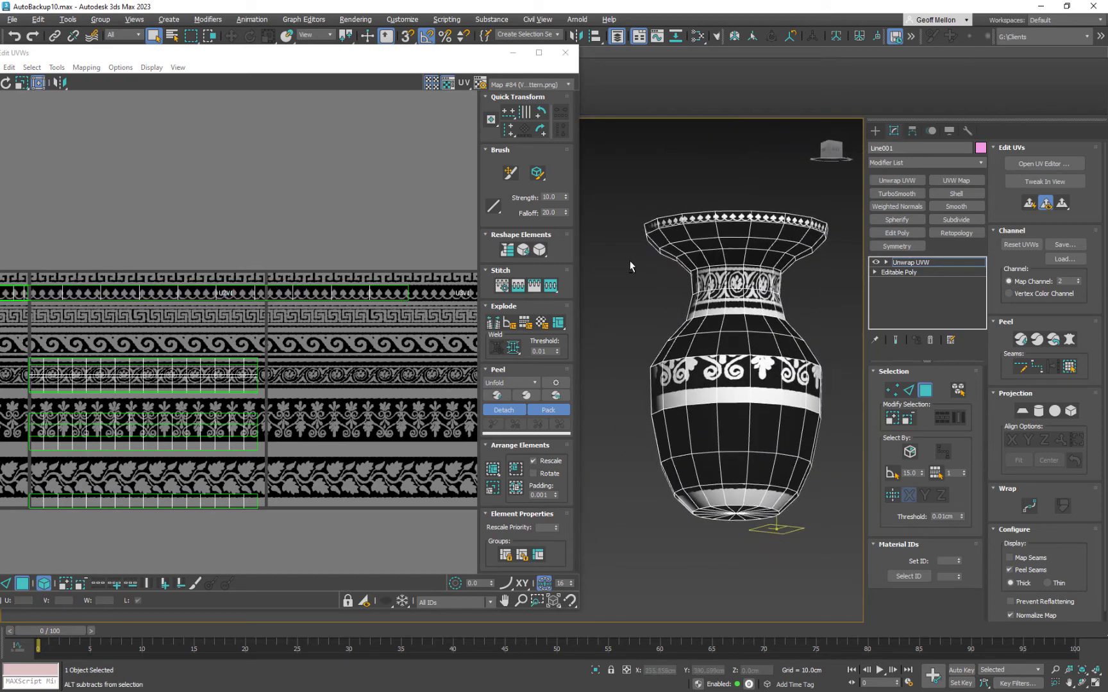
Reselect the outer rim's UV shell and fit its width to two full tiles along the spade-motif band.
middle_drag(313, 281, 337, 275)
scroll(337, 276, down, 3)
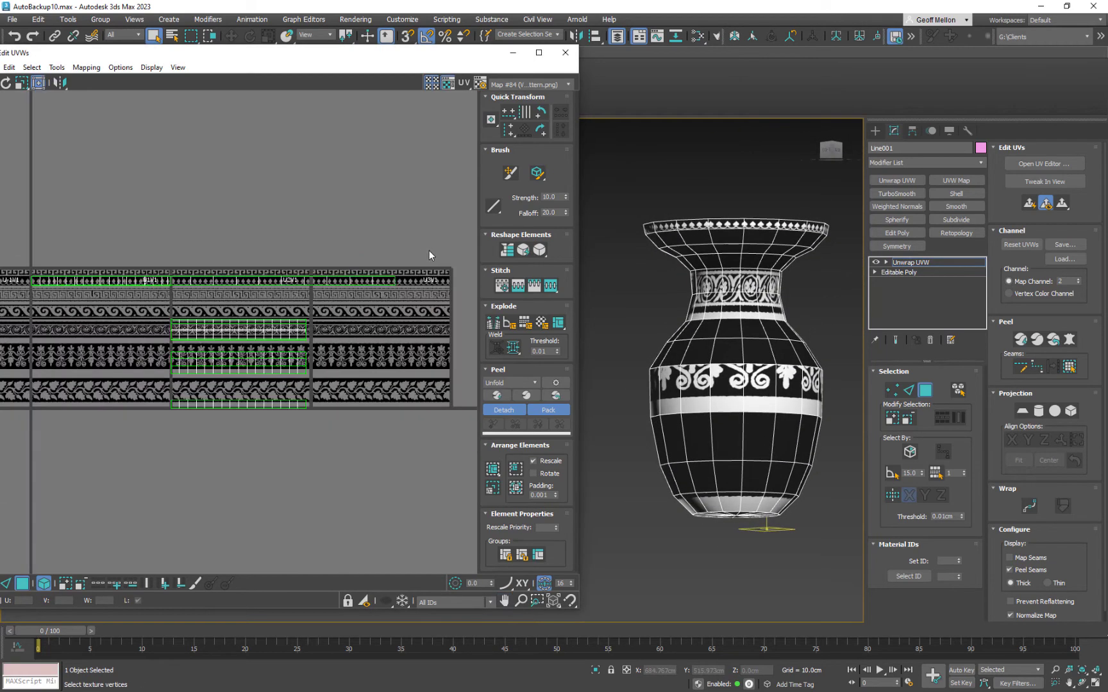
drag(426, 252, 225, 292)
mouse_move(215, 284)
middle_down()
mouse_move(335, 287)
mouse_move(225, 287)
middle_up()
drag(403, 297, 317, 292)
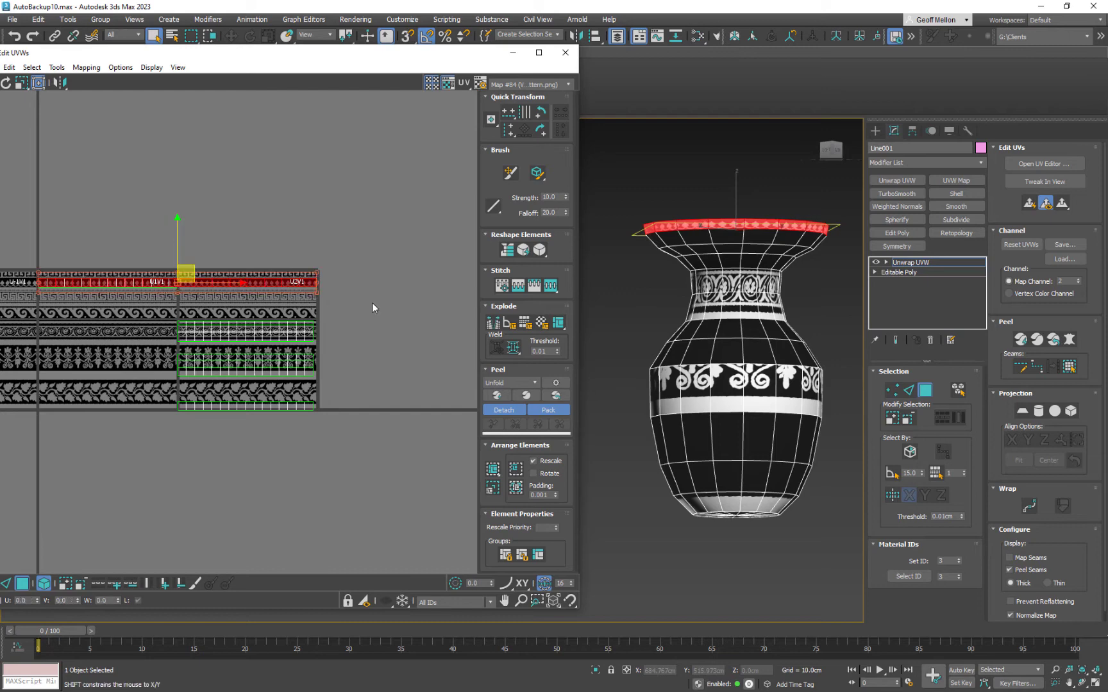
scroll(715, 252, up, 5)
middle_drag(723, 197, 703, 279)
scroll(312, 301, up, 8)
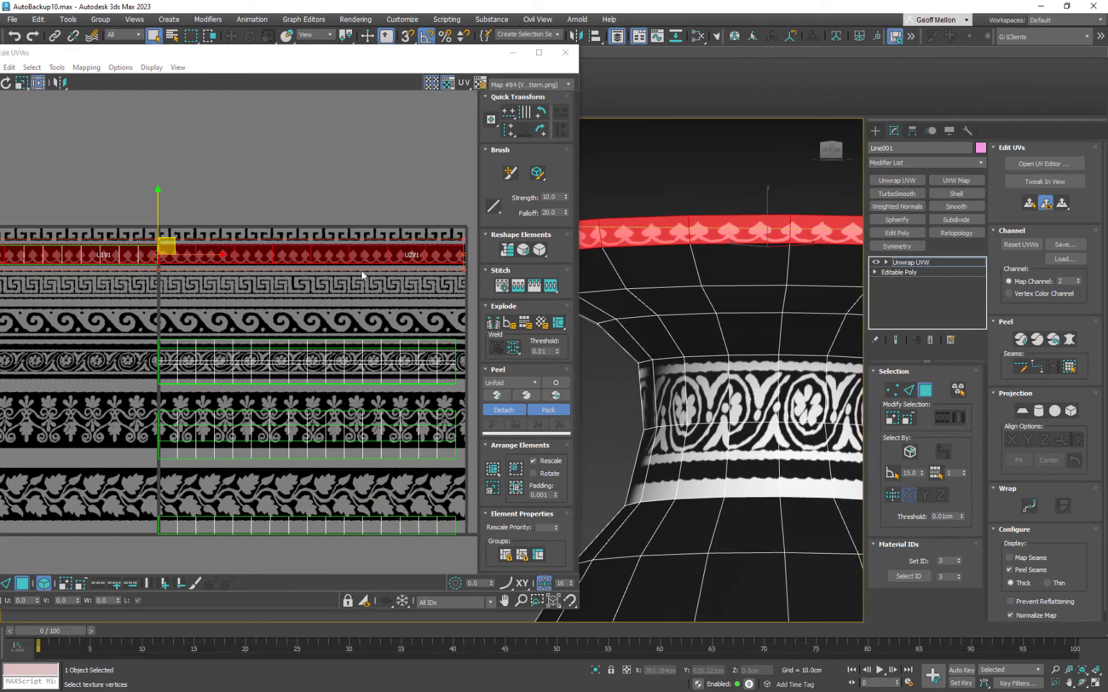
Fine-tune the outer rim shell's ends against the tile boundaries of the spade-motif band.
drag(397, 277, 407, 288)
middle_drag(368, 303, 468, 330)
middle_drag(83, 280, 385, 289)
middle_drag(263, 290, 449, 290)
middle_drag(96, 289, 25, 265)
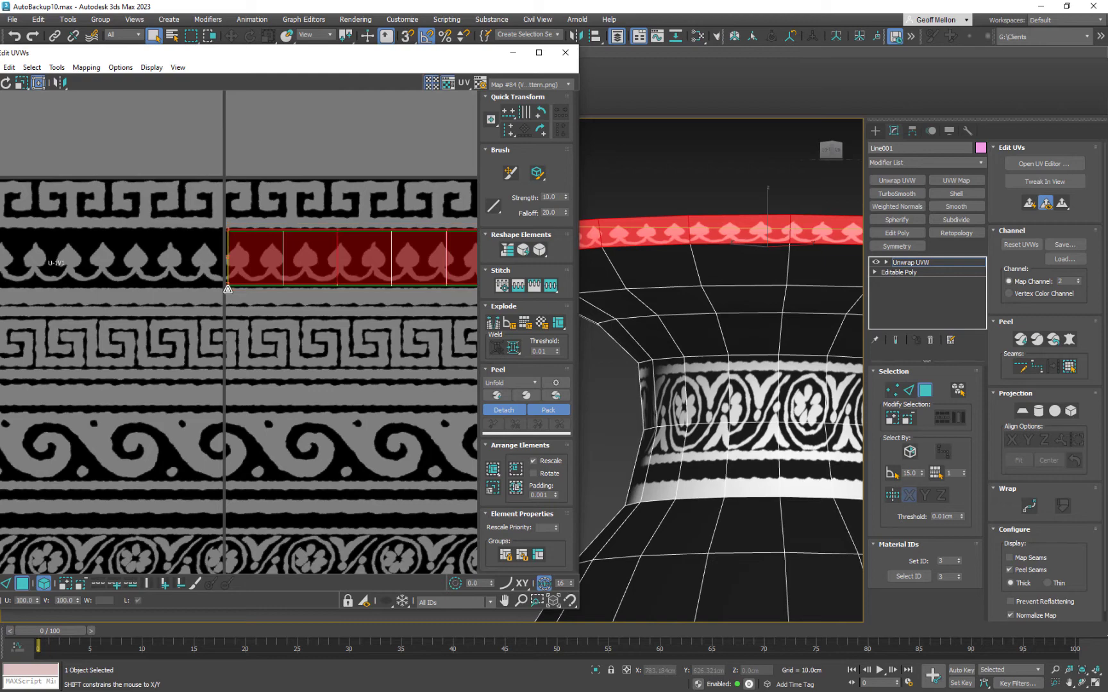
Examine the spade motifs on the vase's inner and outer rims, up close and from several angles.
scroll(661, 282, down, 5)
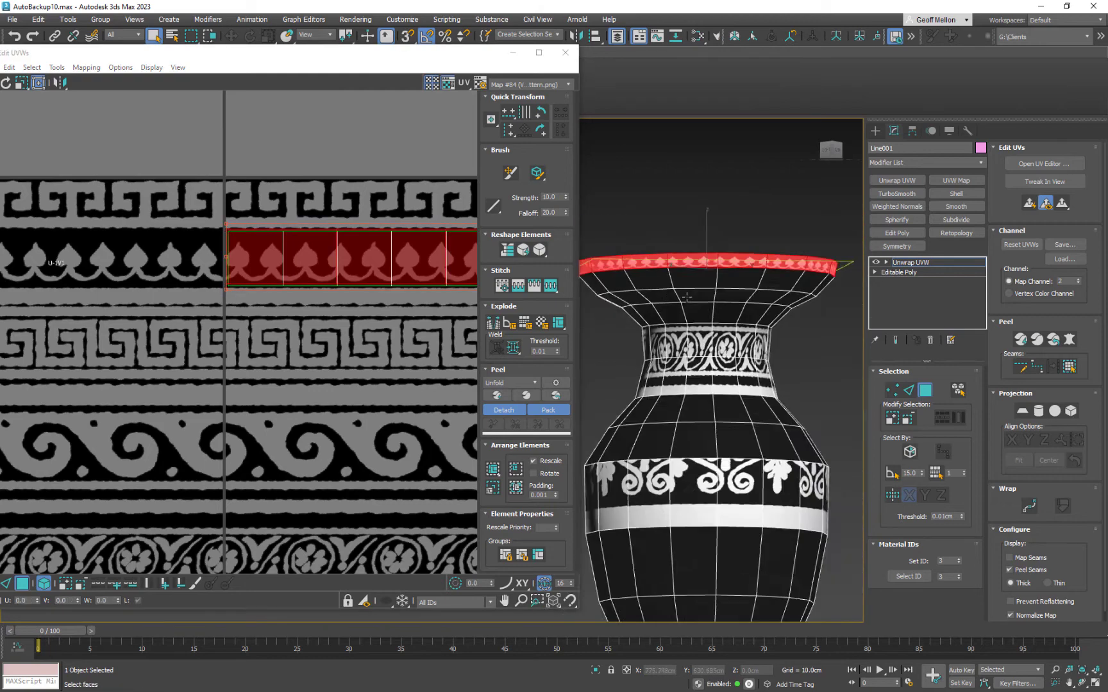
scroll(303, 270, down, 4)
middle_drag(304, 270, 60, 267)
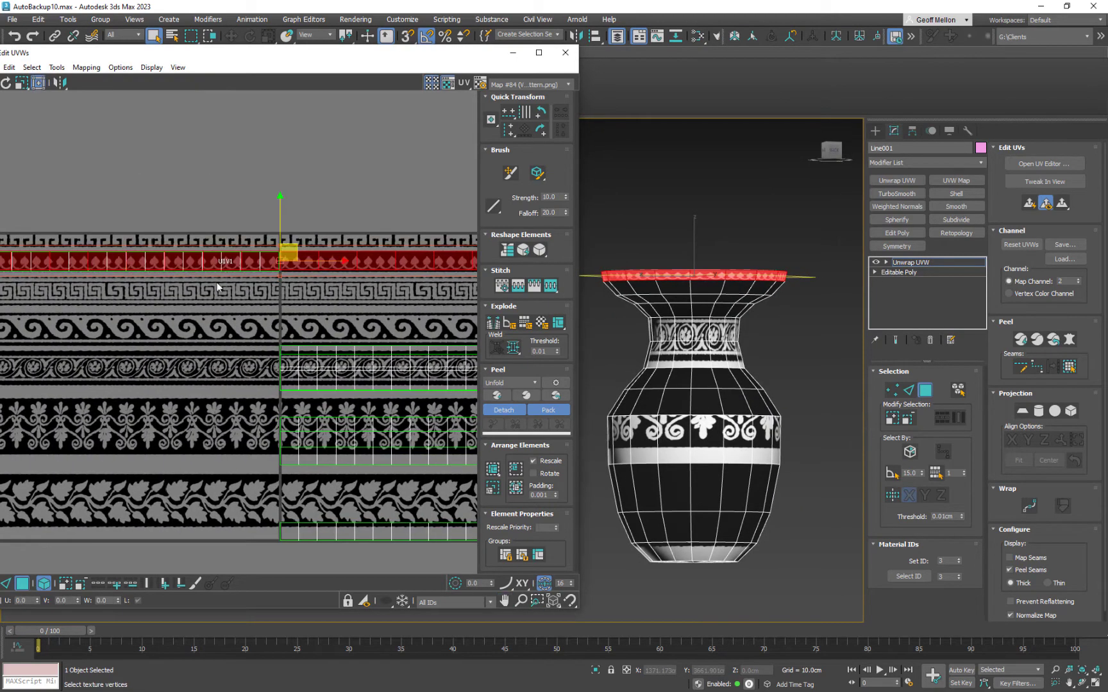
alt+middle_drag(683, 296, 650, 296)
click(717, 207)
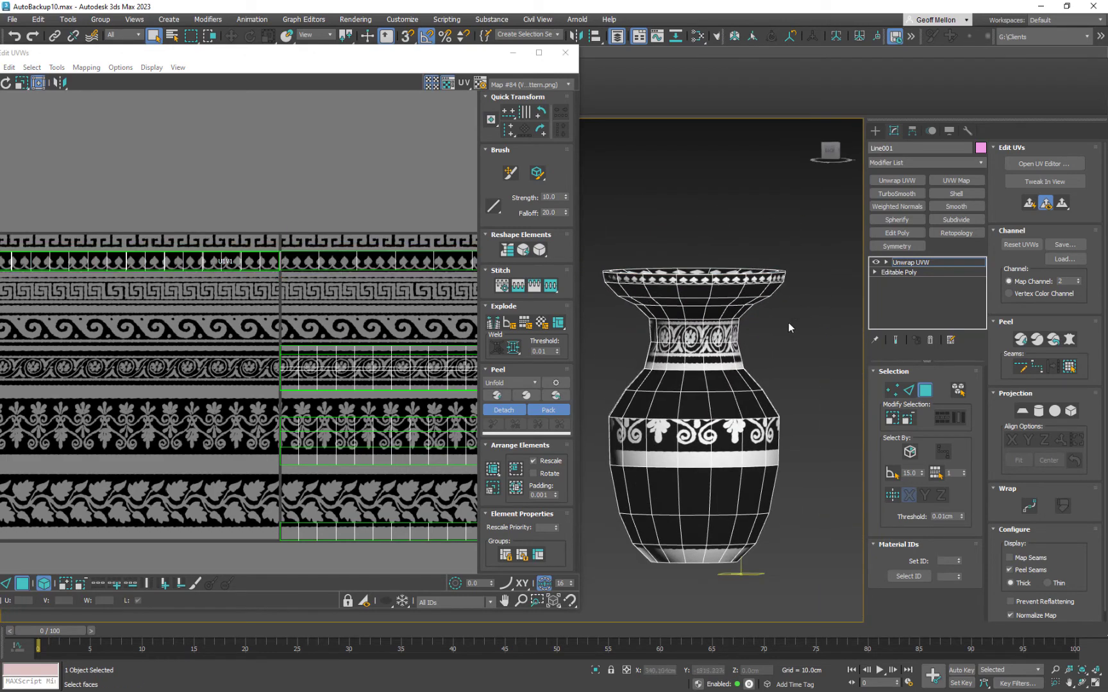
alt+middle_drag(787, 323, 737, 308)
scroll(736, 308, up, 5)
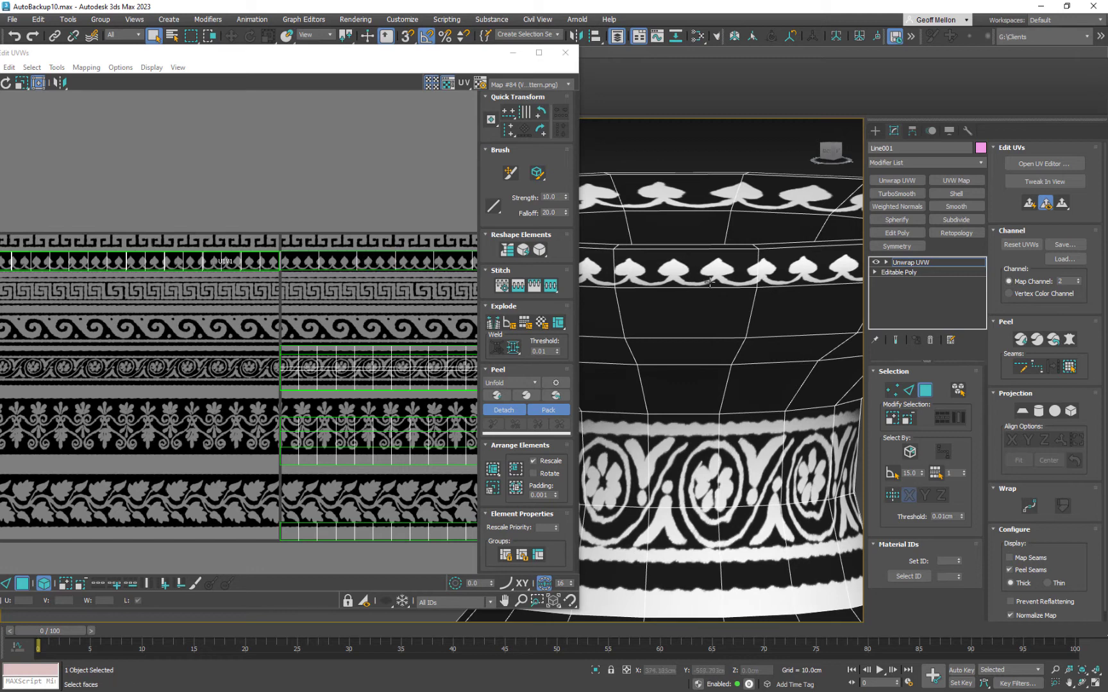
scroll(711, 284, down, 5)
alt+middle_drag(688, 288, 760, 301)
scroll(260, 271, down, 6)
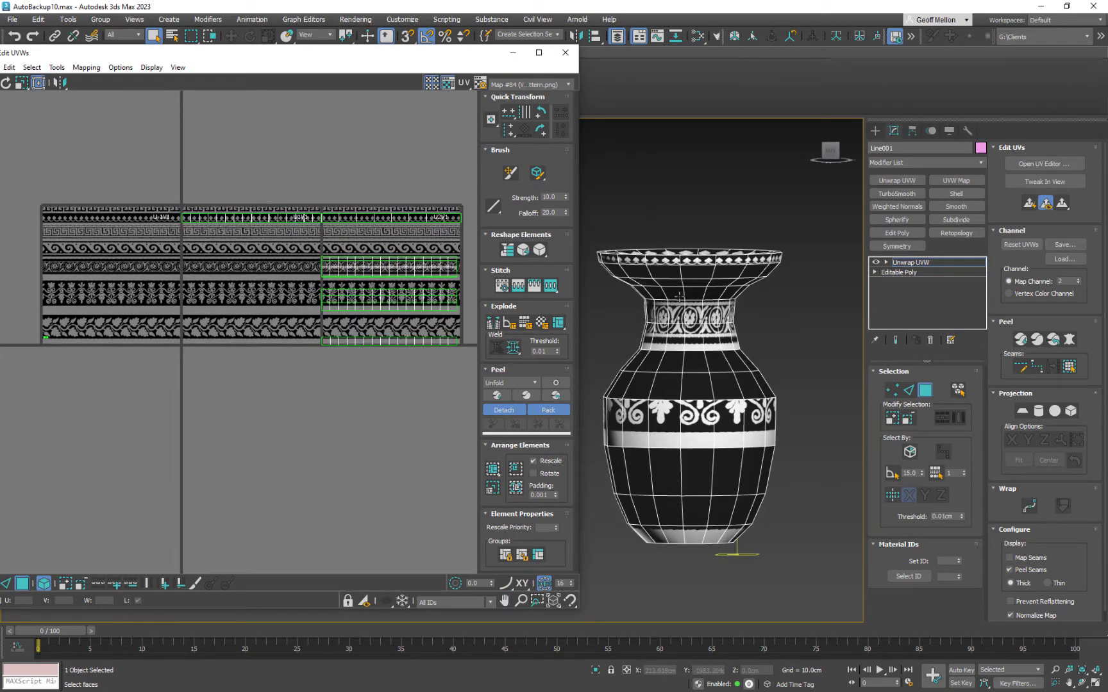
Select only the inner neck's UV shell and move it off the outer neck's shell into the space below the pattern tiles.
middle_drag(693, 337, 745, 357)
scroll(306, 293, up, 3)
click(351, 289)
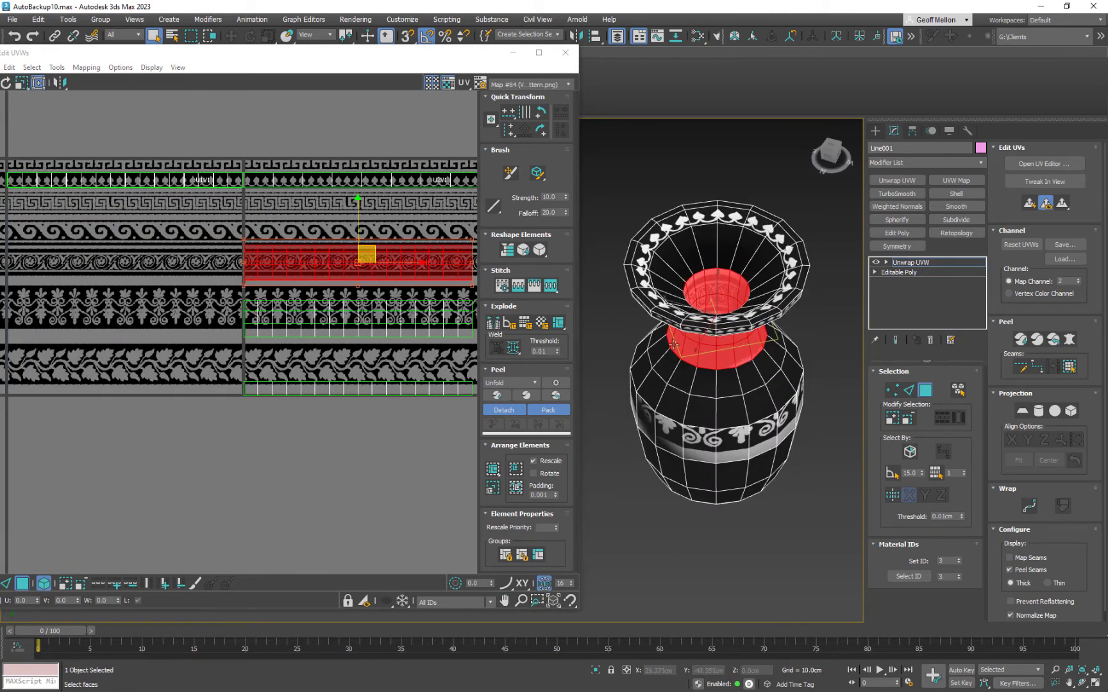
click(309, 453)
click(336, 252)
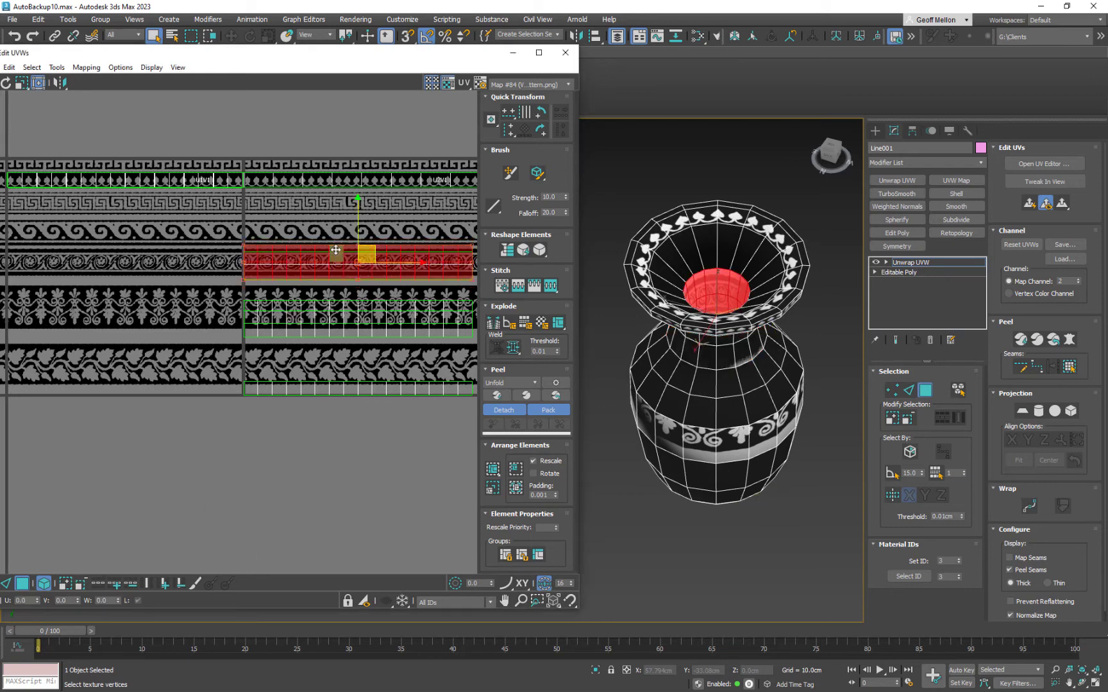
scroll(375, 222, down, 5)
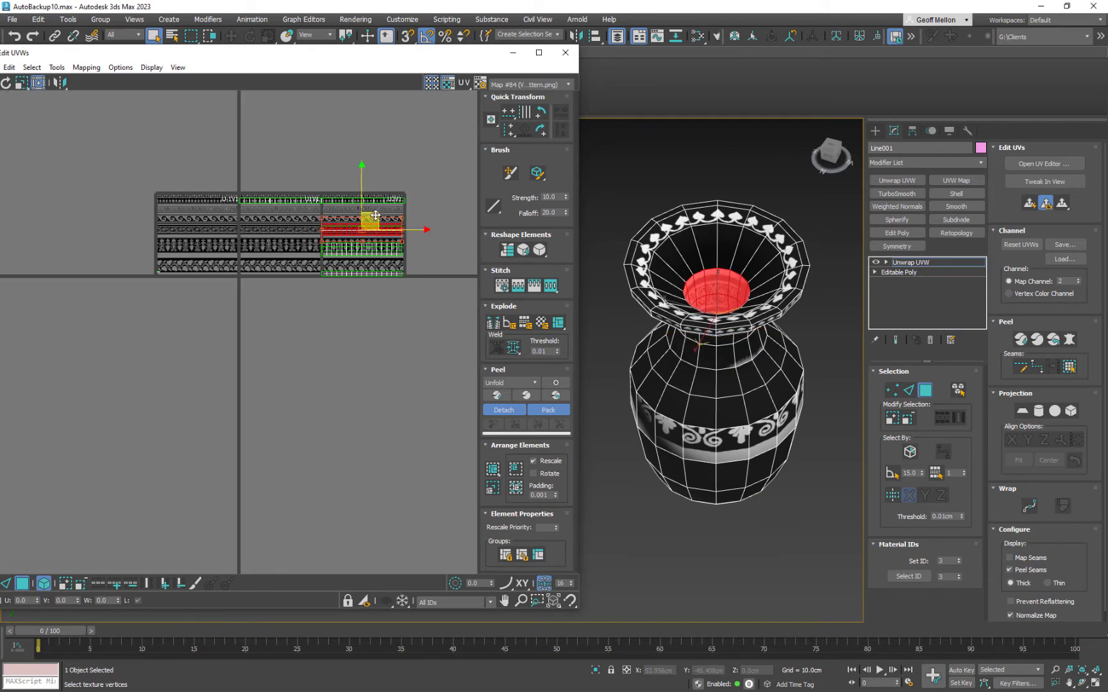
drag(375, 215, 239, 302)
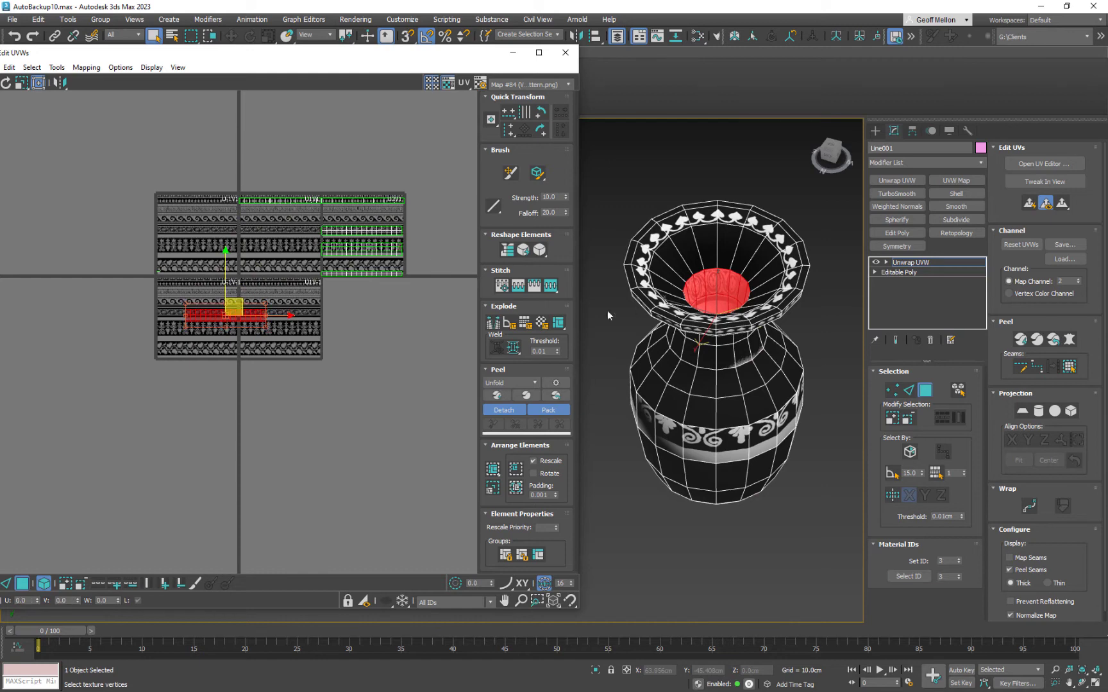
Make the vase see-through and move the inner body's overlapping UV shell below the pattern tiles, beside the inner neck's shell.
click(353, 248)
mouse_move(744, 361)
alt+middle_down()
mouse_move(737, 339)
mouse_move(729, 346)
alt+middle_up()
key(alt+x)
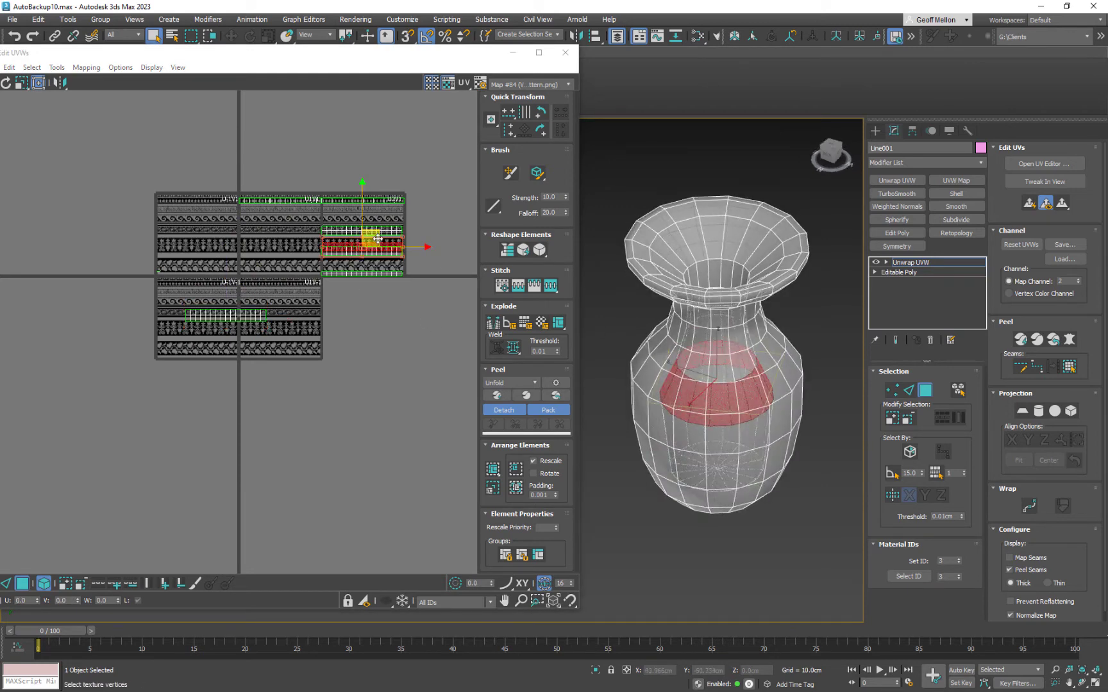
drag(377, 239, 231, 334)
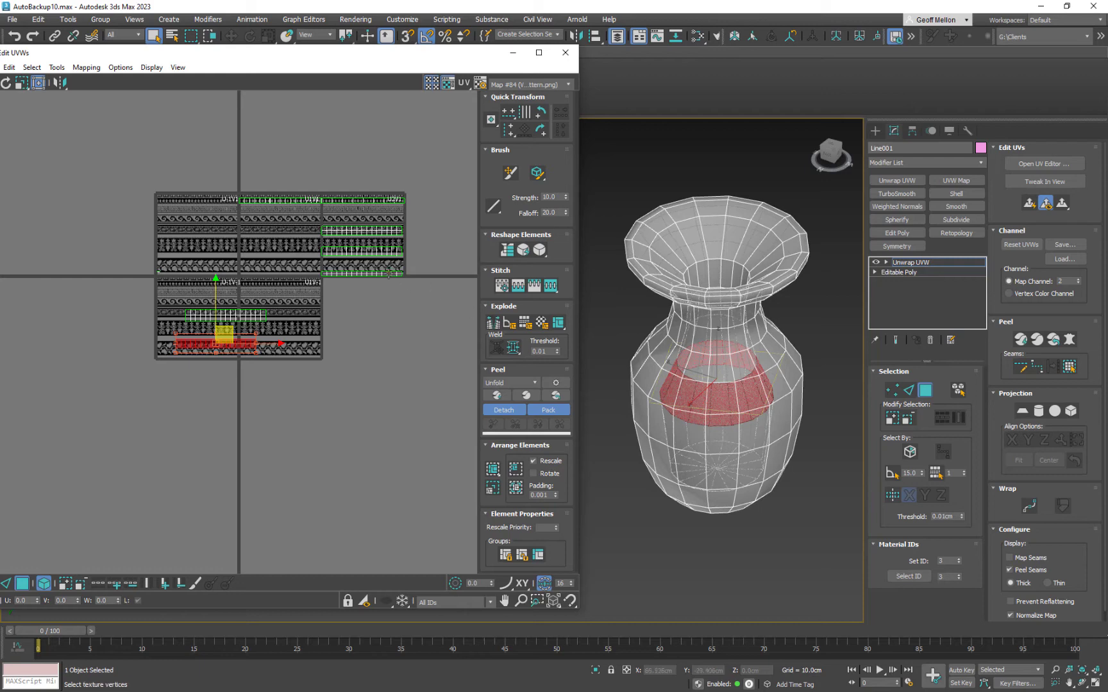
click(724, 406)
alt+middle_drag(781, 486, 697, 428)
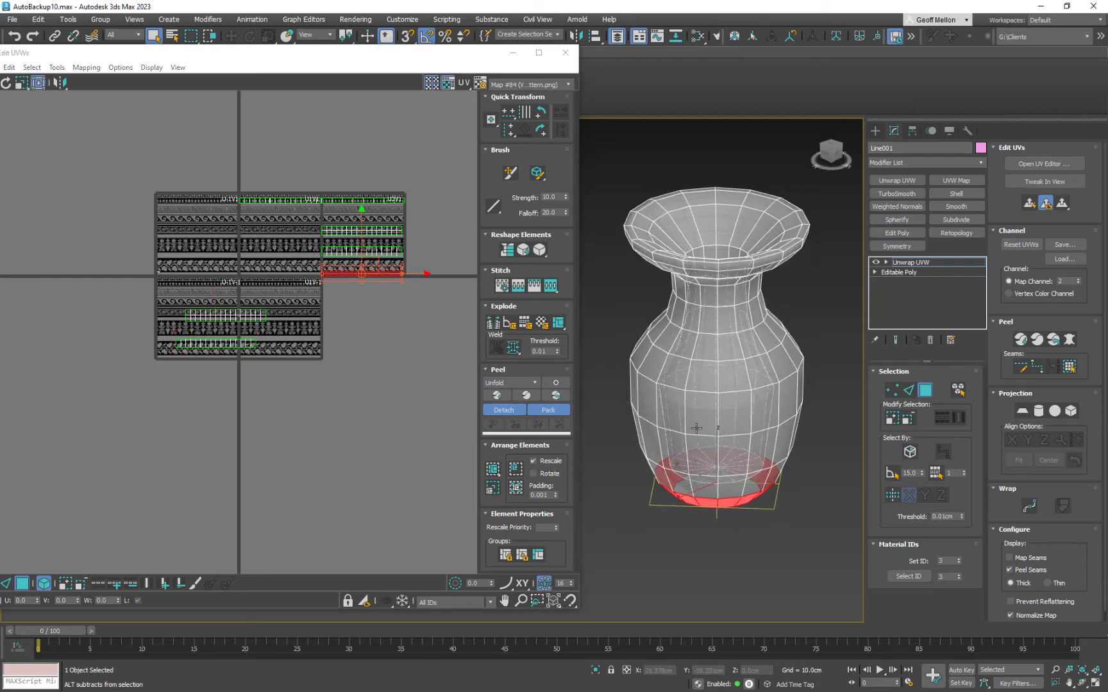
Shrink the two relocated inner shells and place them on the solid black strip under the leaf band, beside the other black shells.
mouse_move(279, 313)
middle_down()
mouse_move(294, 303)
mouse_move(273, 331)
middle_up()
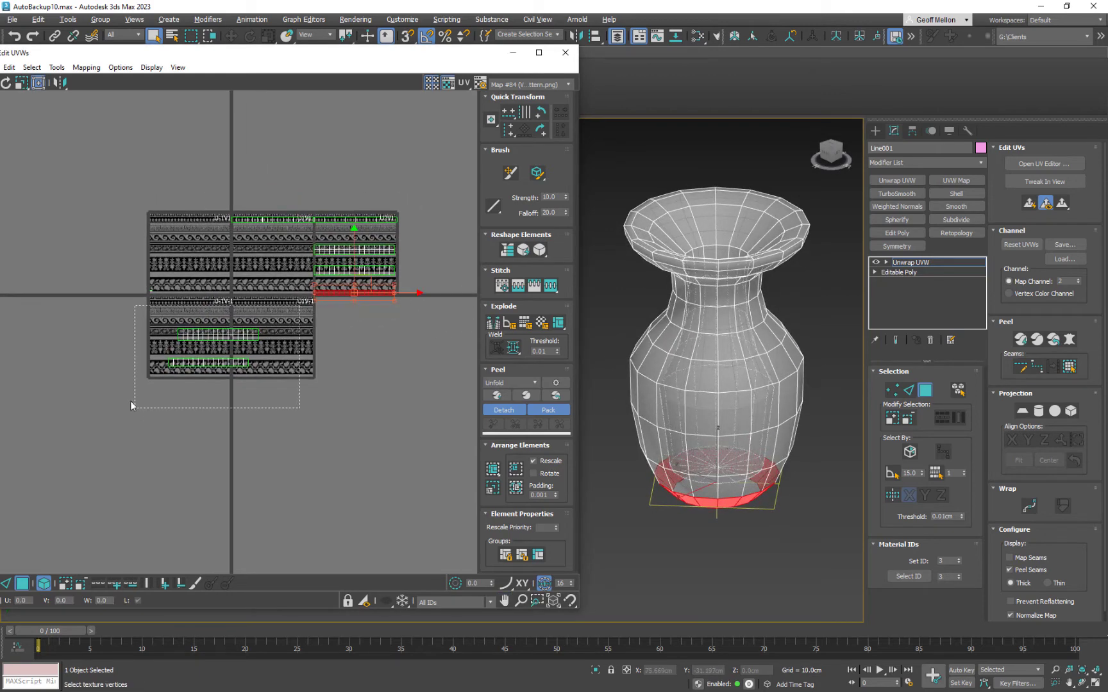
drag(131, 405, 131, 407)
scroll(131, 406, up, 3)
drag(384, 333, 178, 198)
key(ctrl+z)
scroll(215, 225, up, 5)
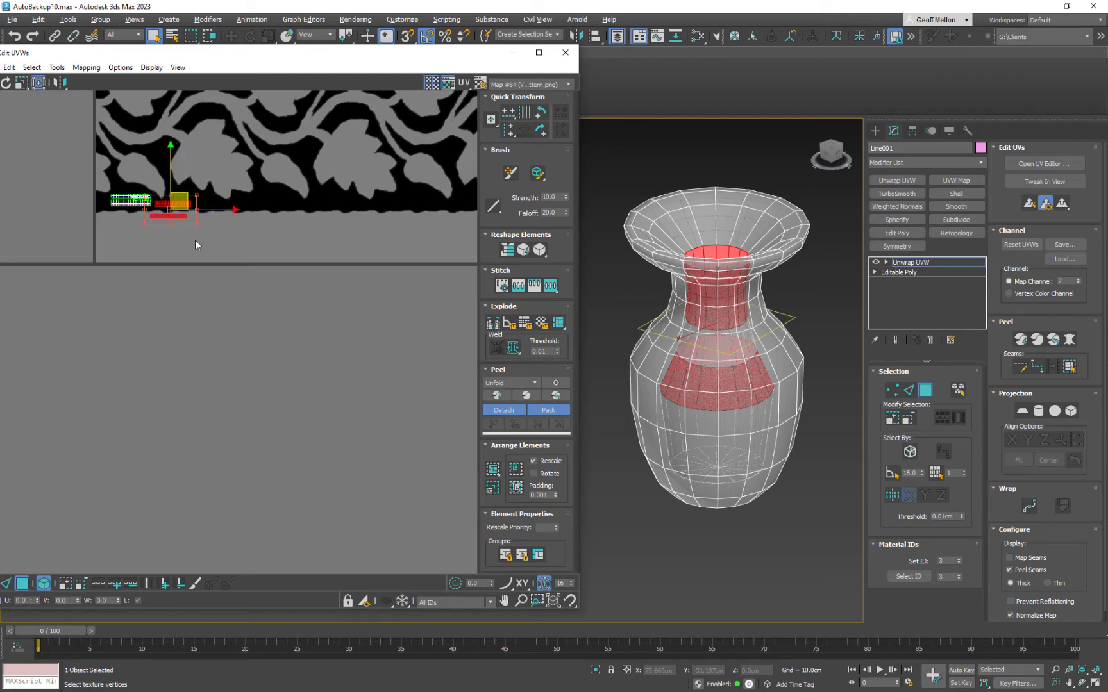
click(173, 233)
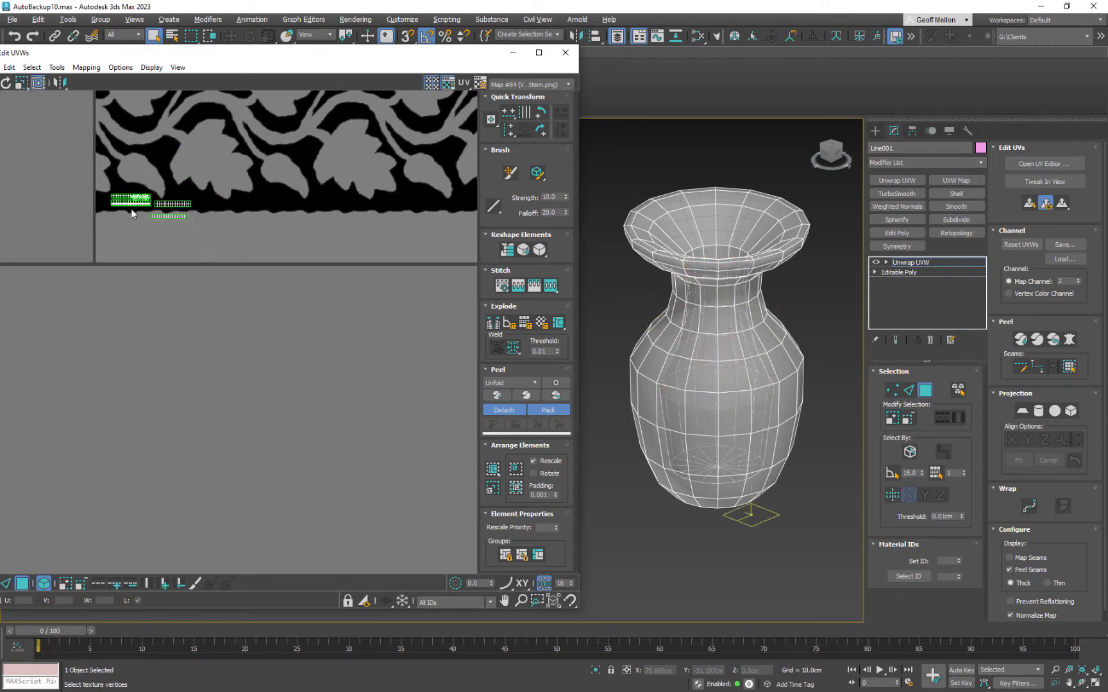
drag(132, 214, 199, 195)
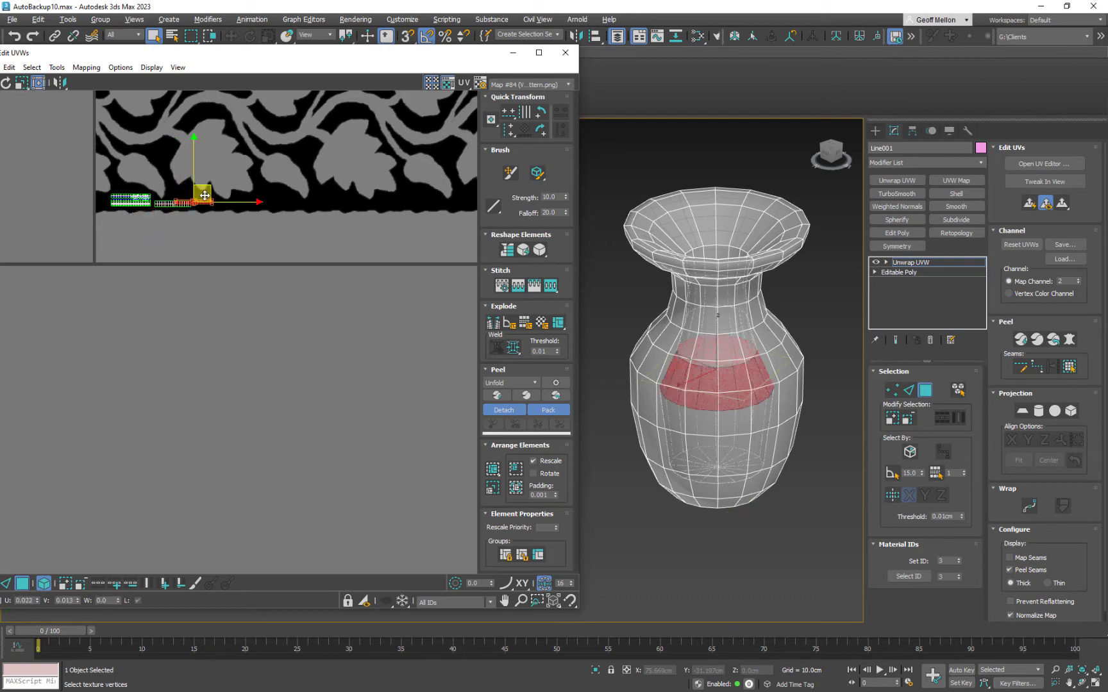
Bring the ornamental bands back into view and return the vase from see-through to its textured display.
middle_drag(570, 324, 579, 333)
scroll(389, 257, down, 3)
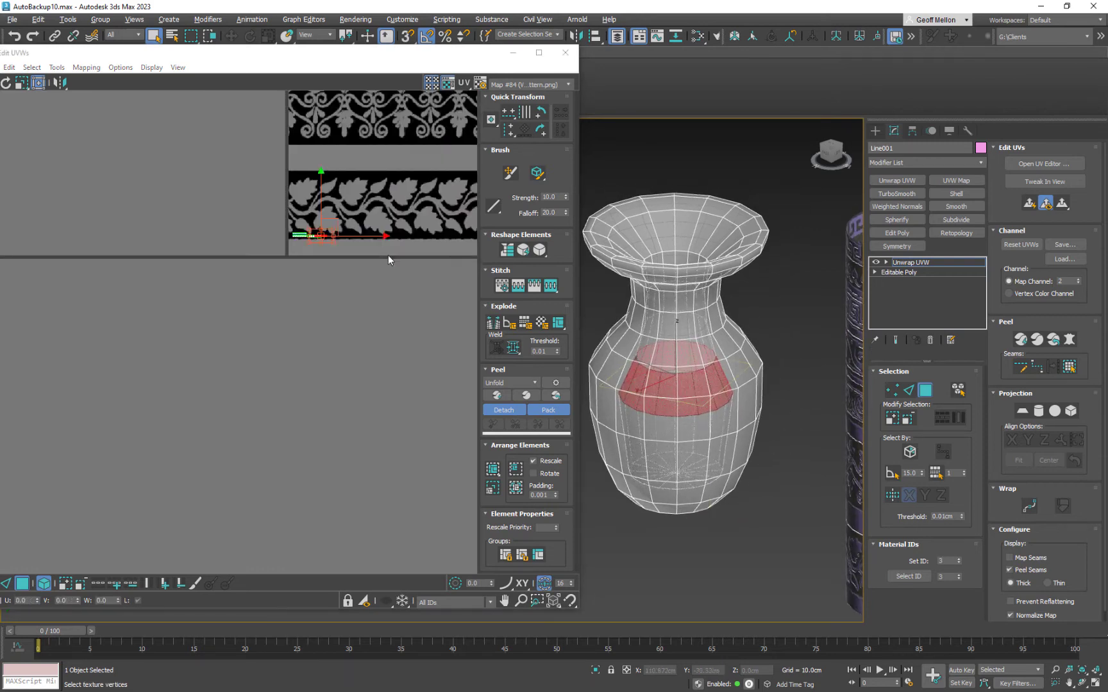
scroll(243, 264, down, 2)
middle_drag(389, 258, 309, 279)
scroll(398, 269, down, 1)
scroll(309, 279, up, 2)
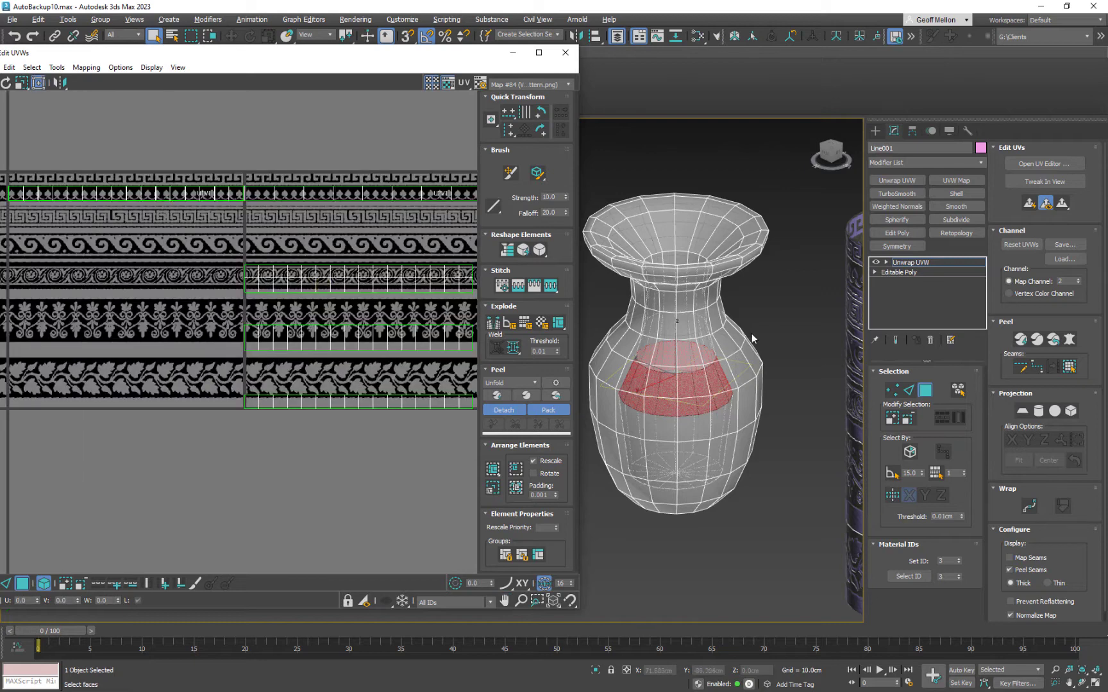
middle_drag(750, 334, 745, 380)
key(F3)
key(F3)
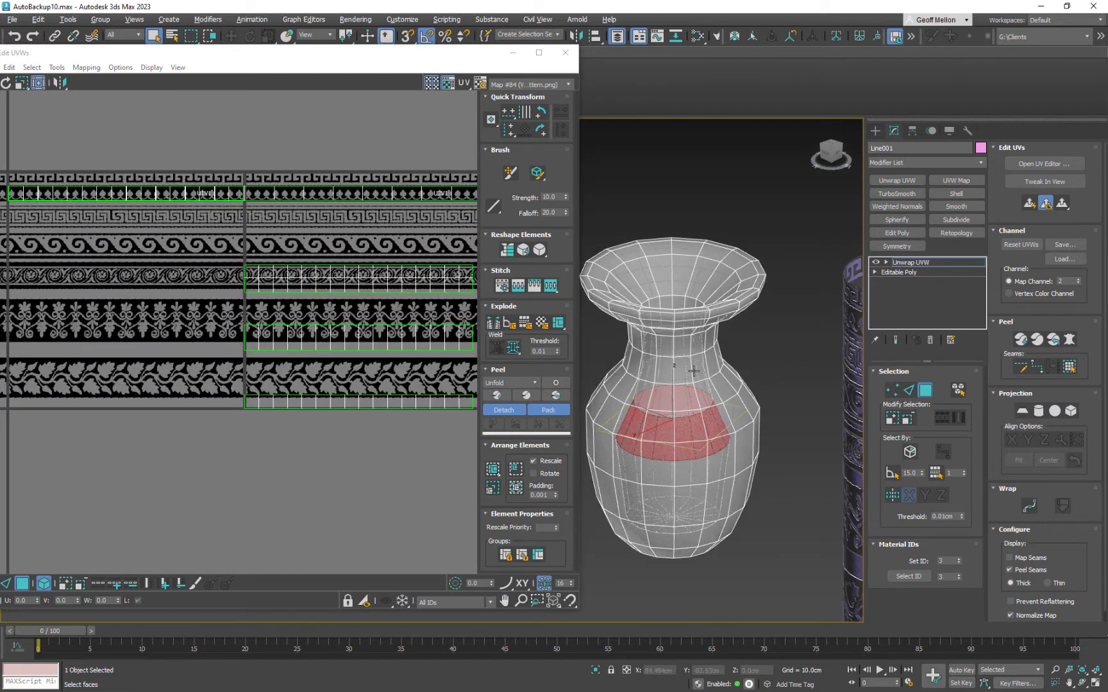
Select the outer neck's UV shell and move it onto the wave-scroll band at the starting edge of the tile.
middle_drag(261, 265, 186, 225)
click(182, 242)
middle_drag(723, 394, 752, 375)
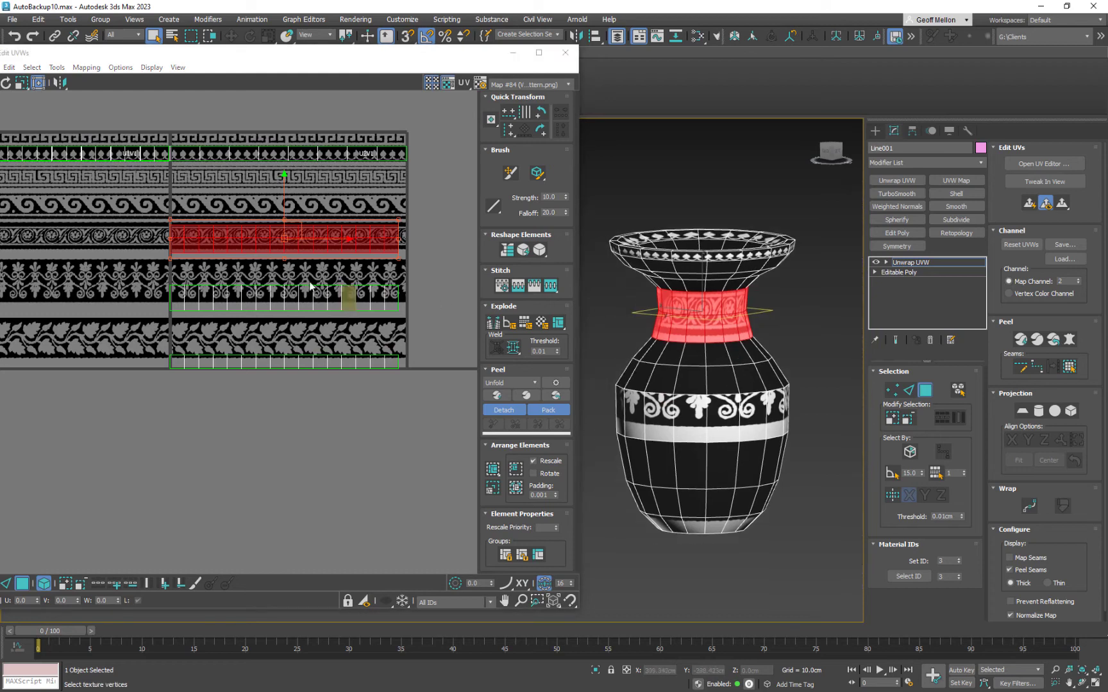
middle_drag(298, 270, 387, 294)
drag(390, 259, 148, 218)
alt+middle_drag(718, 359, 708, 355)
scroll(140, 221, up, 3)
middle_drag(140, 222, 212, 242)
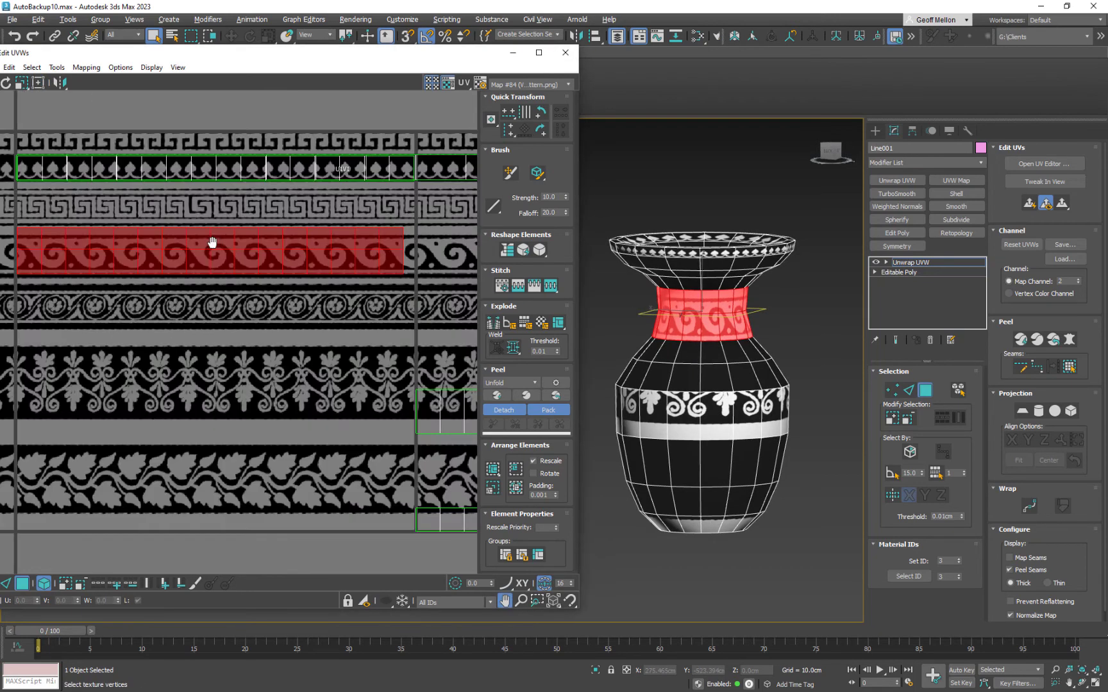
Scale the outer neck's UV shell to span the full tile width along the wave-scroll band.
drag(401, 281, 412, 270)
scroll(194, 266, up, 5)
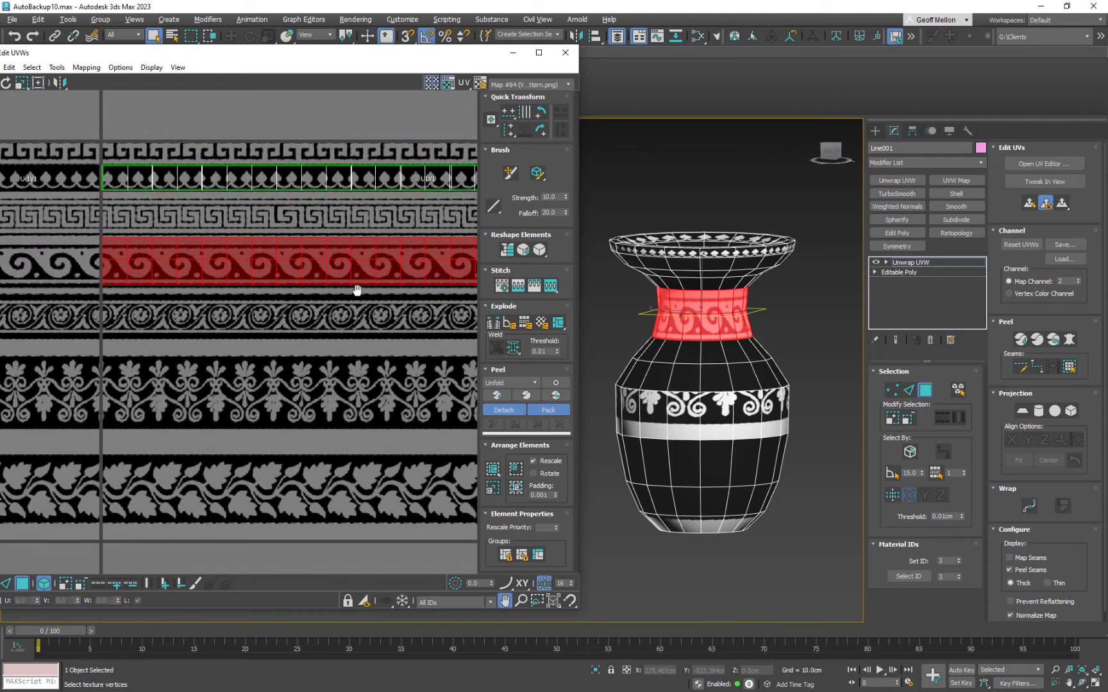
drag(222, 364, 208, 360)
scroll(307, 267, down, 3)
middle_drag(370, 307, 278, 262)
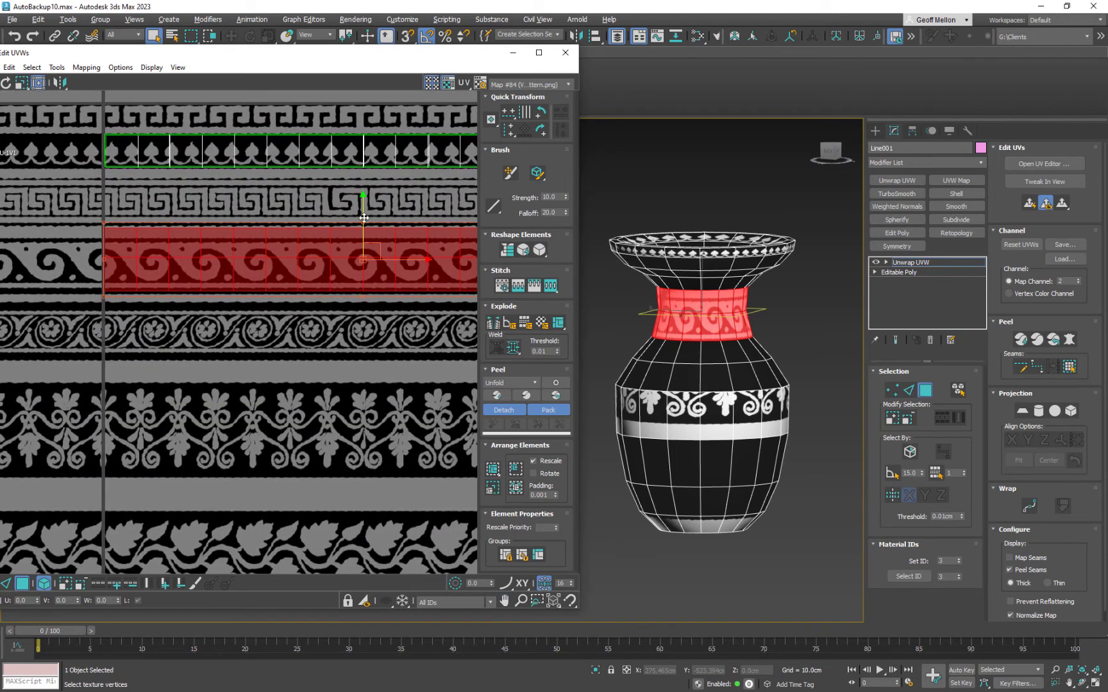
Adjust the outer neck shell's vertical placement over the wave-scroll band.
drag(363, 218, 368, 223)
middle_drag(378, 275, 321, 252)
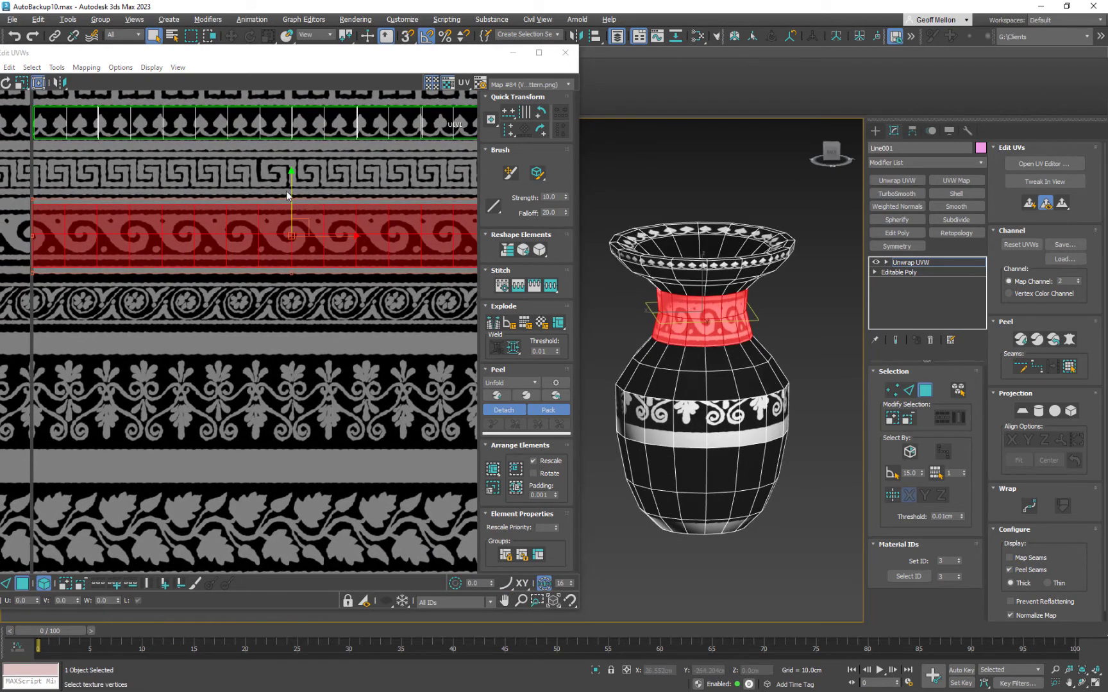
drag(293, 192, 303, 189)
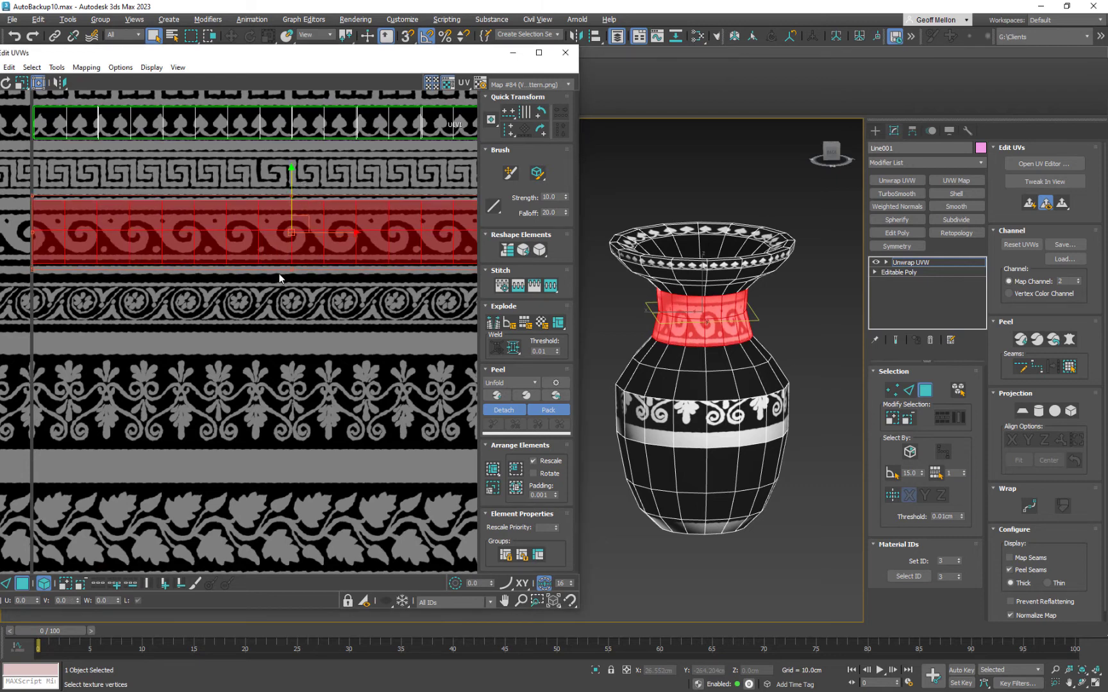
Select the body band's UV shell and move it onto the rosette-scroll band at the starting edge of the tile.
scroll(329, 277, down, 4)
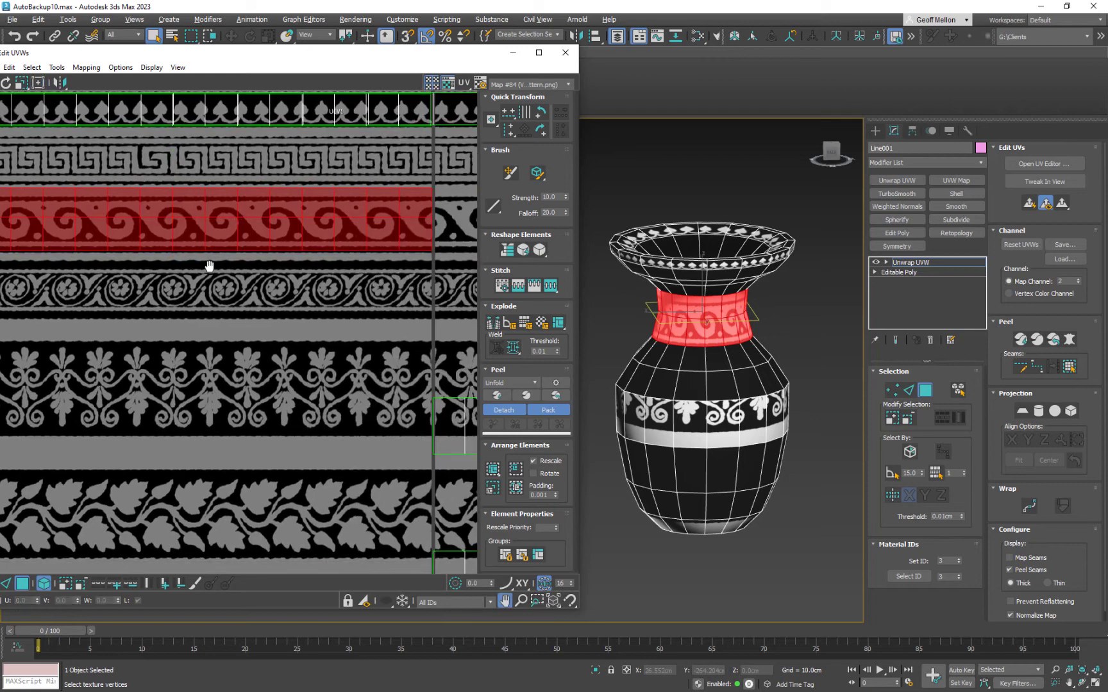
middle_drag(607, 392, 577, 346)
click(694, 371)
middle_drag(424, 304, 365, 296)
click(370, 301)
drag(449, 295, 225, 226)
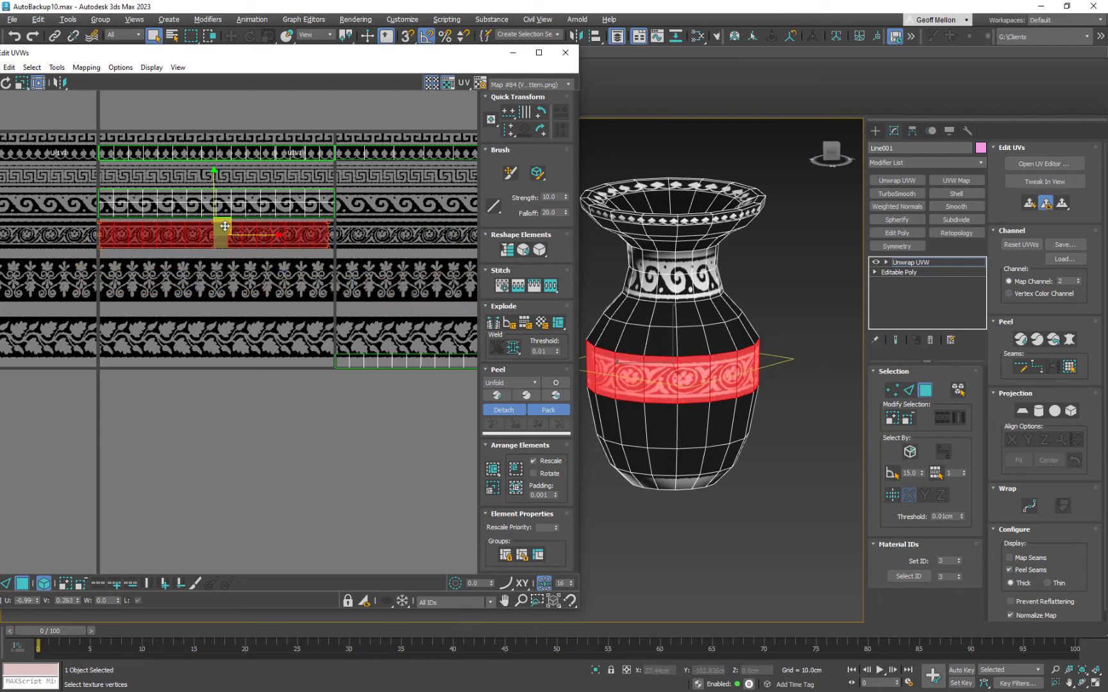
Scale the body band's UV shell to span the full tile width and fit the height of the rosette-scroll band.
scroll(312, 255, up, 3)
drag(310, 248, 323, 247)
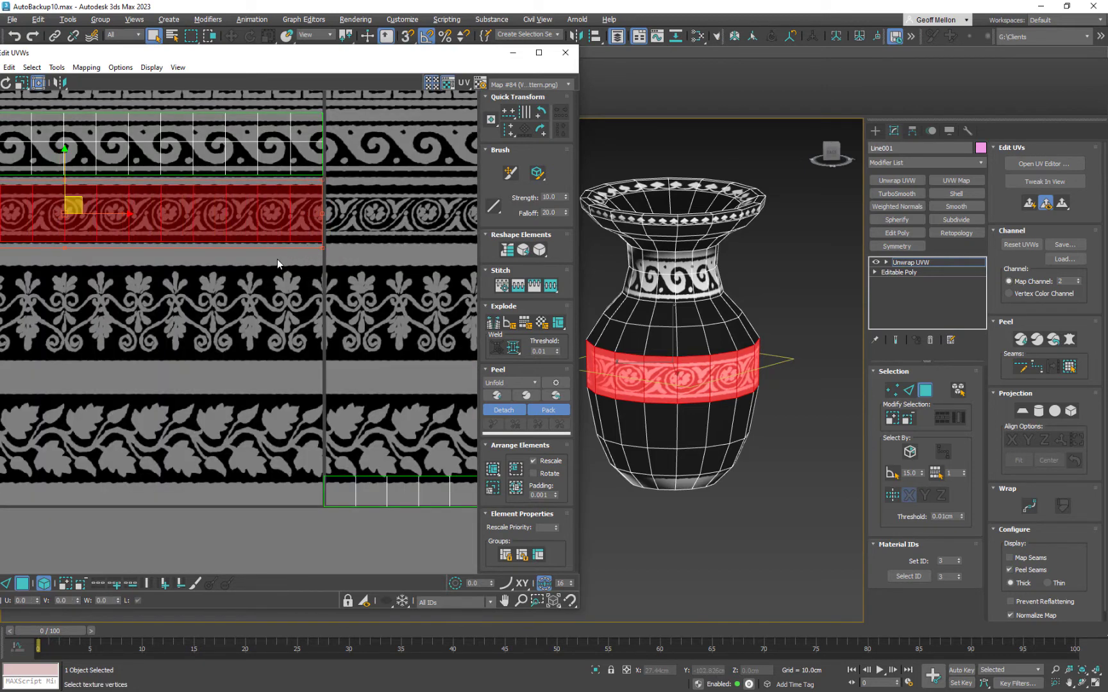
middle_drag(102, 227, 223, 254)
scroll(223, 254, down, 1)
scroll(395, 233, up, 3)
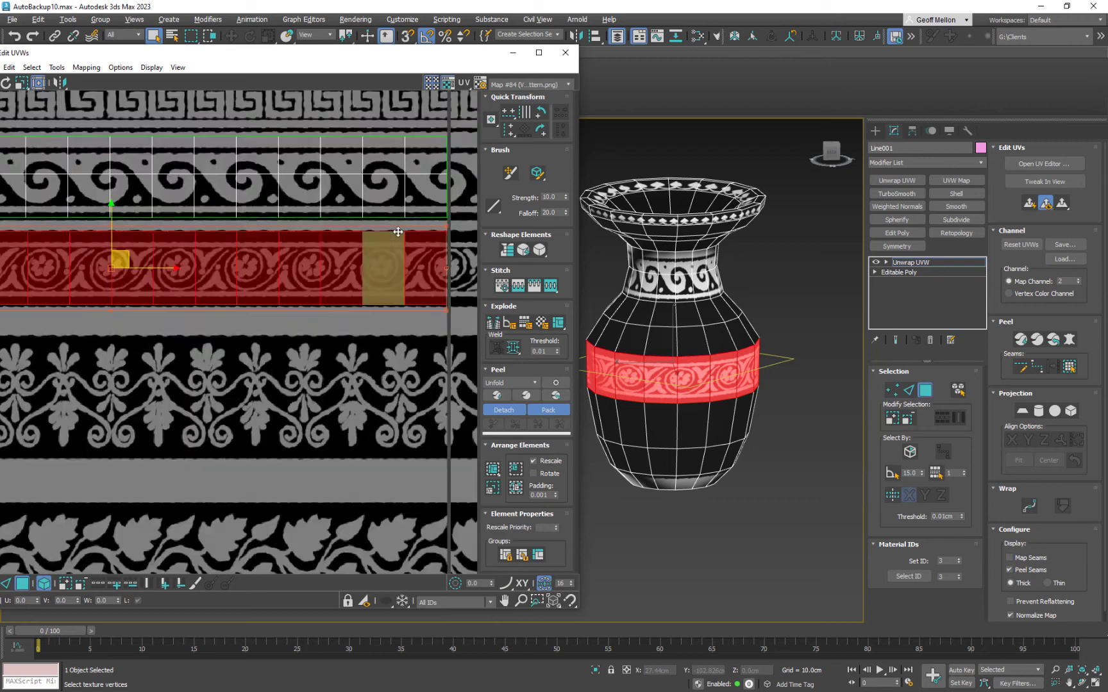
drag(461, 225, 461, 227)
middle_drag(147, 285, 475, 314)
middle_drag(180, 331, 205, 332)
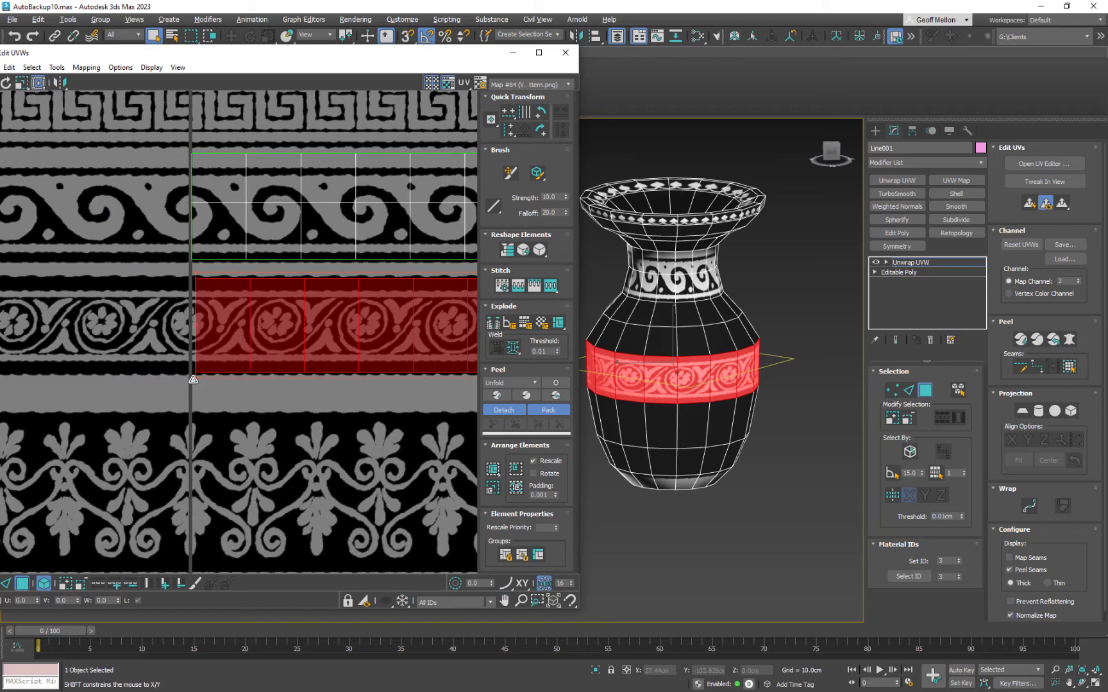
drag(196, 379, 191, 379)
Select the UV shell of the vase's lowest outer ring and move it onto the spade-shaped leaf band near the pattern's upper edge.
scroll(373, 444, down, 4)
middle_drag(383, 400, 109, 217)
scroll(109, 217, down, 3)
click(301, 293)
scroll(292, 368, up, 5)
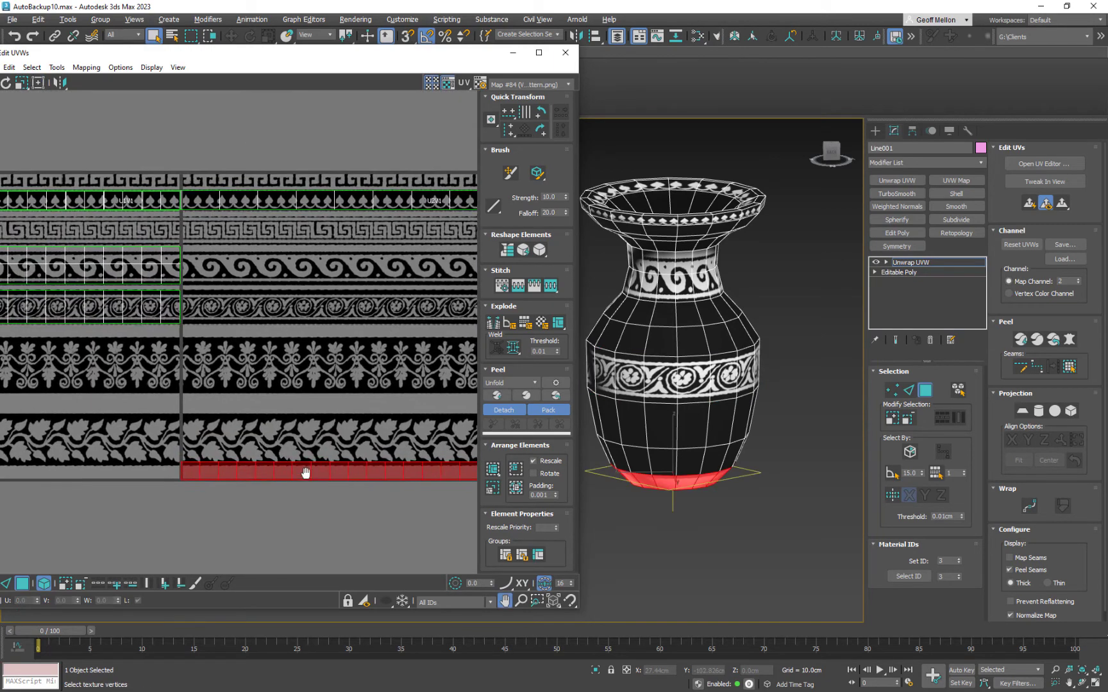
mouse_move(304, 470)
middle_down()
mouse_move(309, 487)
mouse_move(297, 460)
middle_up()
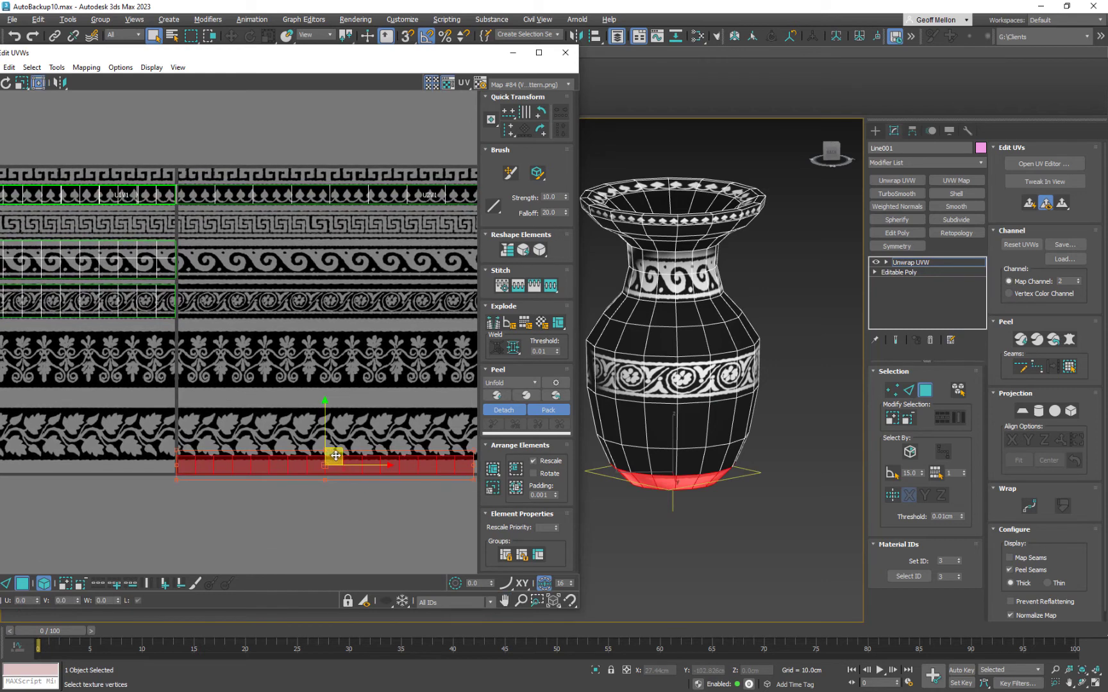
drag(335, 455, 99, 187)
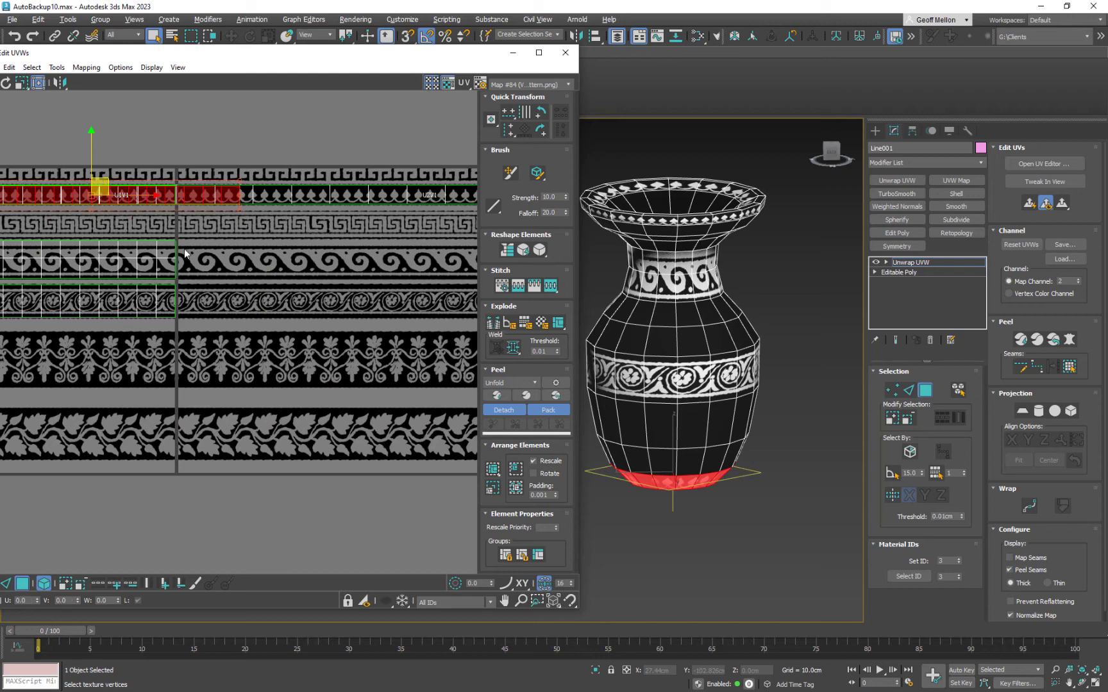
Align the base ring's UV shell with the starting edge of the tile on the spade-shaped leaf band.
scroll(185, 254, up, 1)
middle_drag(185, 254, 430, 324)
scroll(173, 247, up, 2)
scroll(158, 238, down, 2)
middle_drag(158, 239, 217, 257)
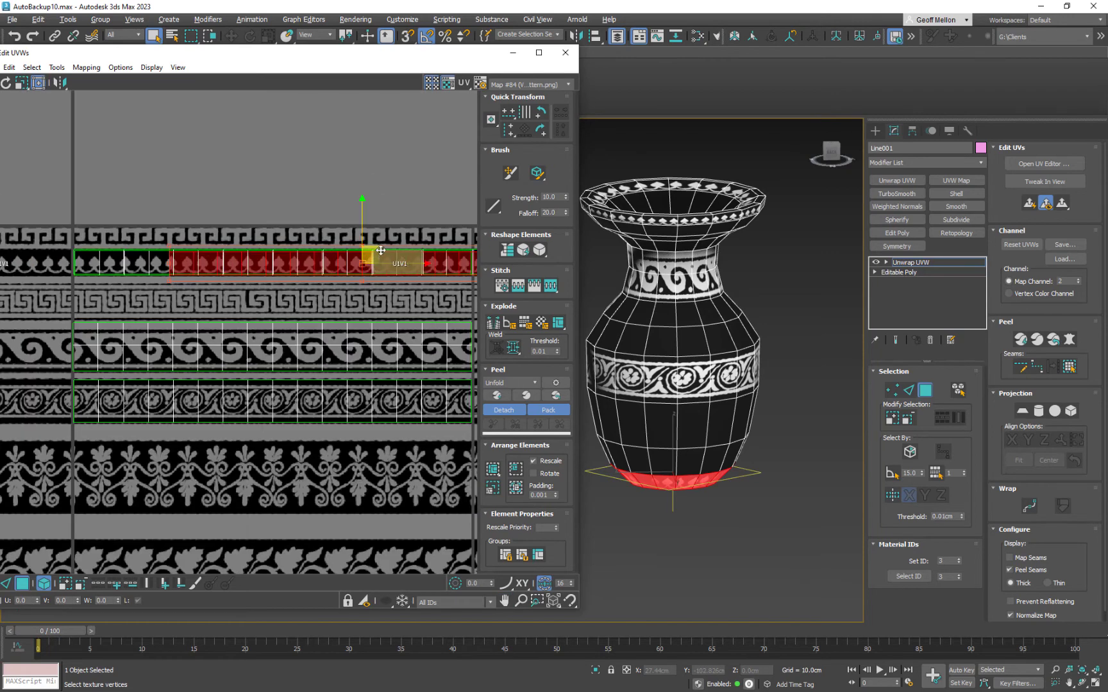
drag(380, 250, 280, 248)
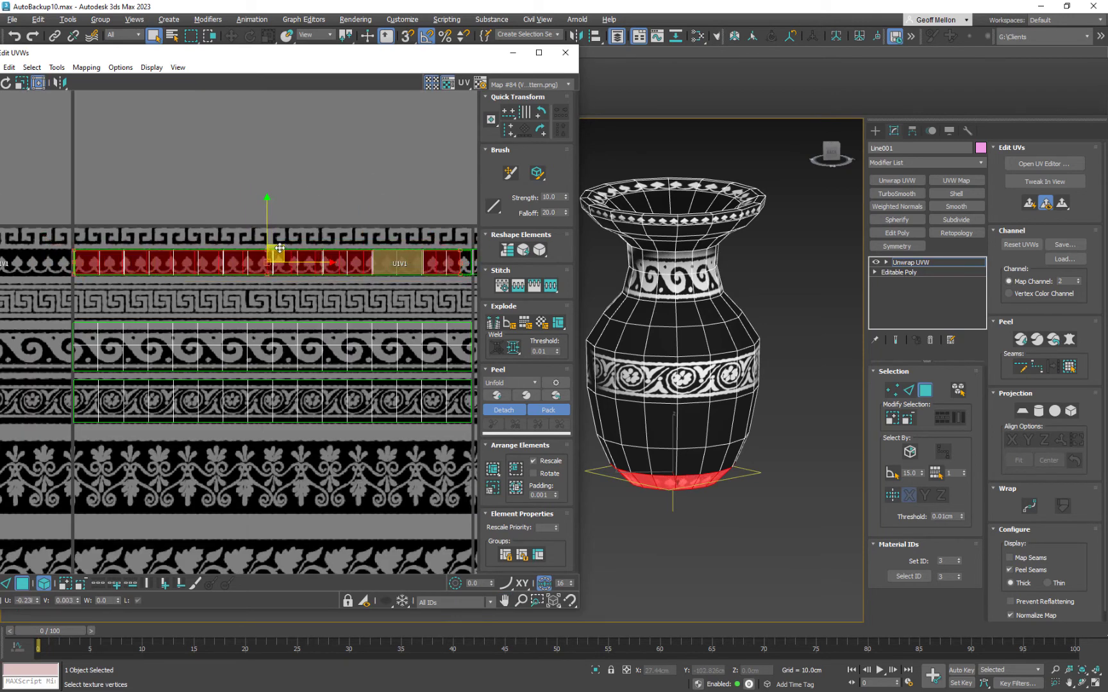
scroll(129, 253, up, 5)
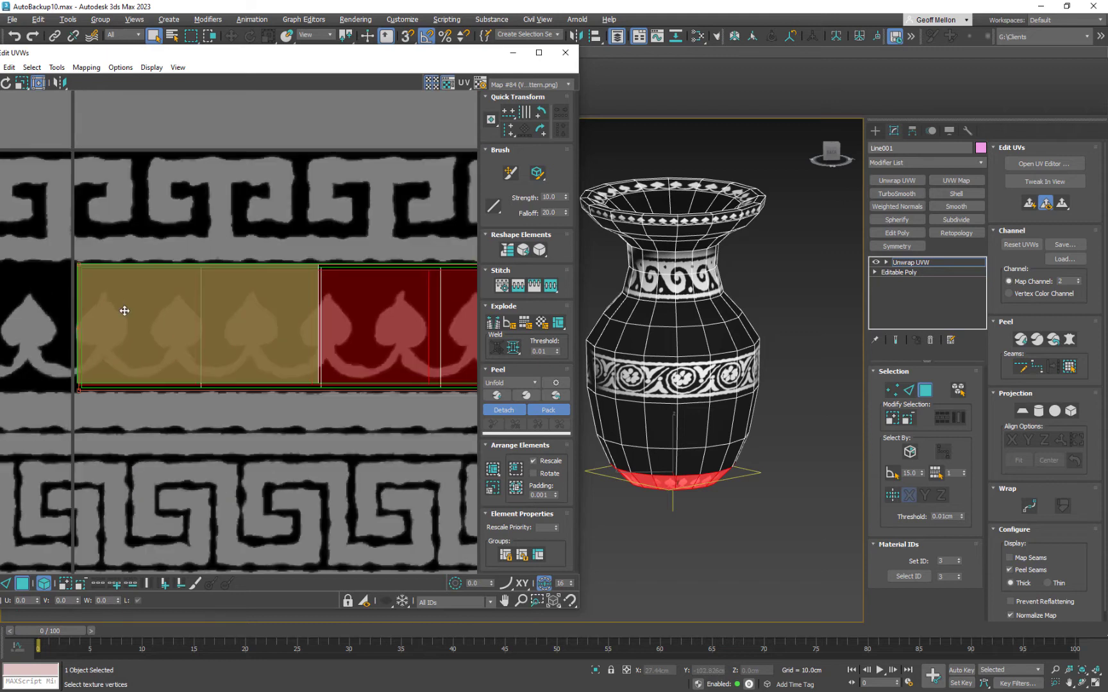
drag(122, 311, 119, 306)
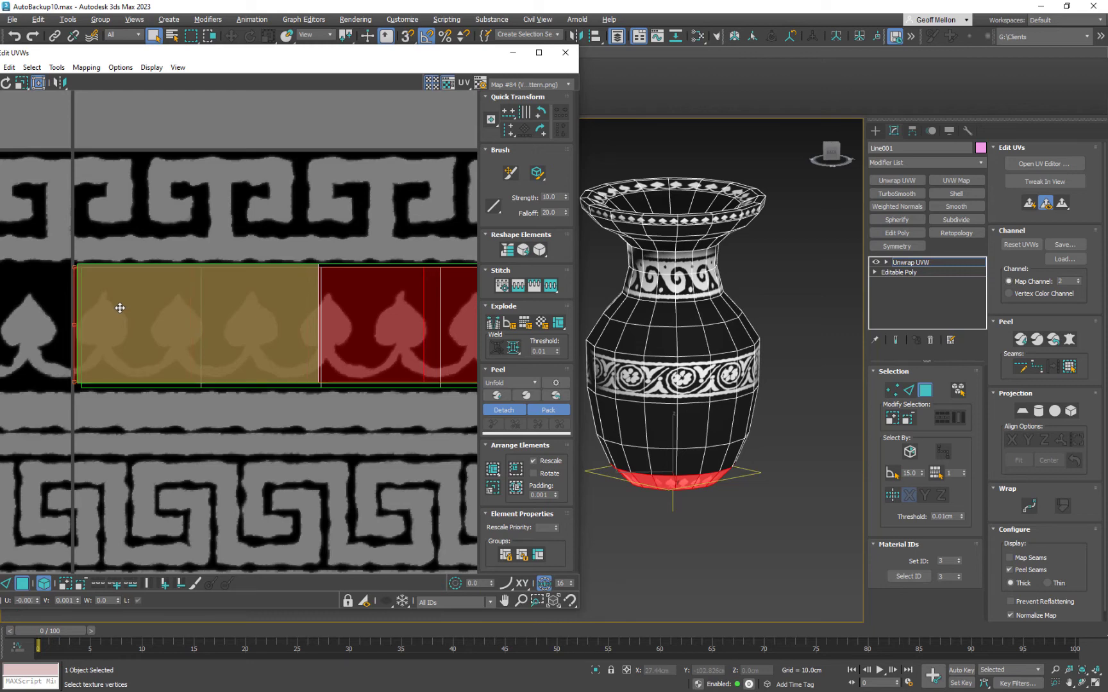
Stretch the base ring's UV shell horizontally to the far edge of the tile.
scroll(241, 326, down, 4)
middle_drag(304, 318, 306, 256)
scroll(305, 257, down, 2)
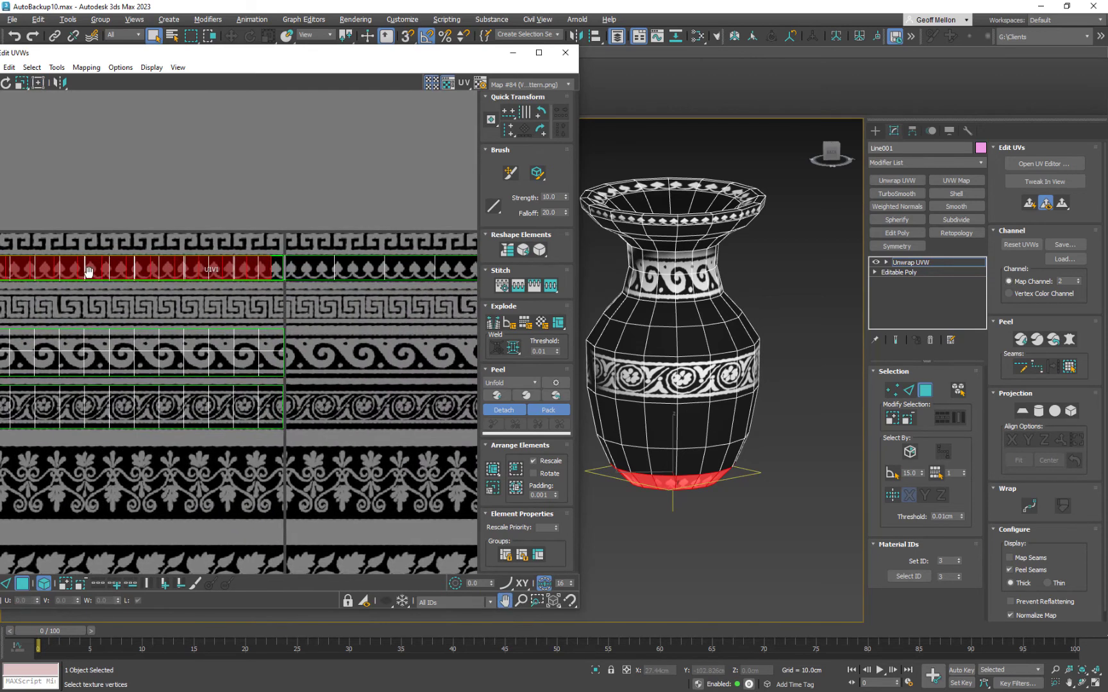
scroll(231, 283, up, 5)
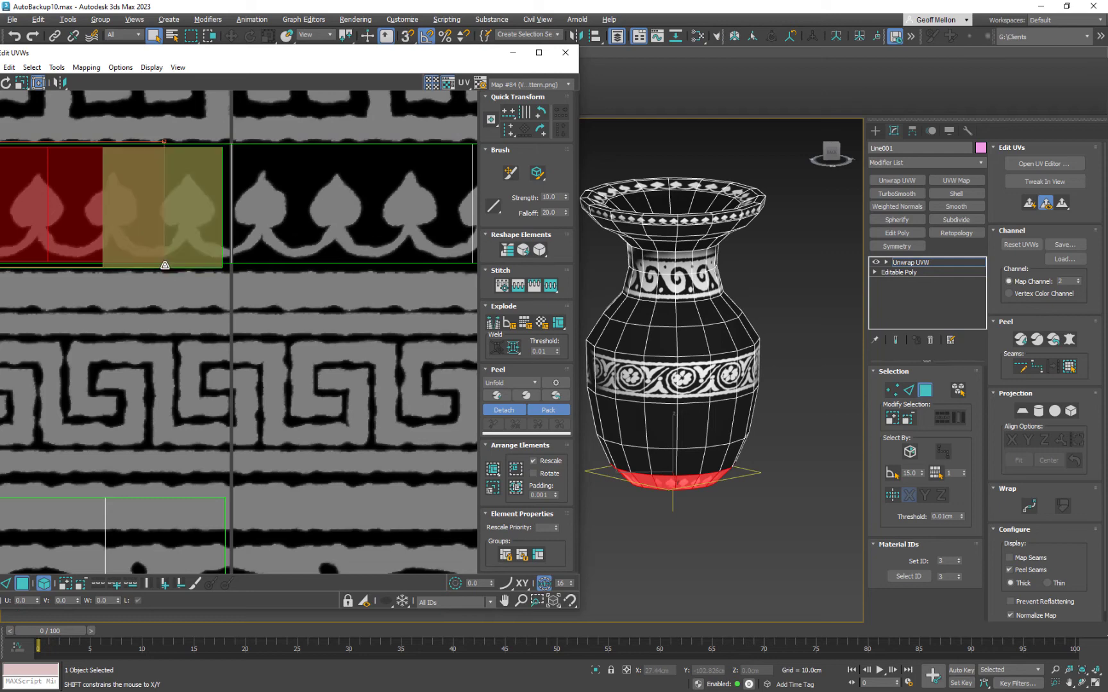
drag(167, 269, 230, 267)
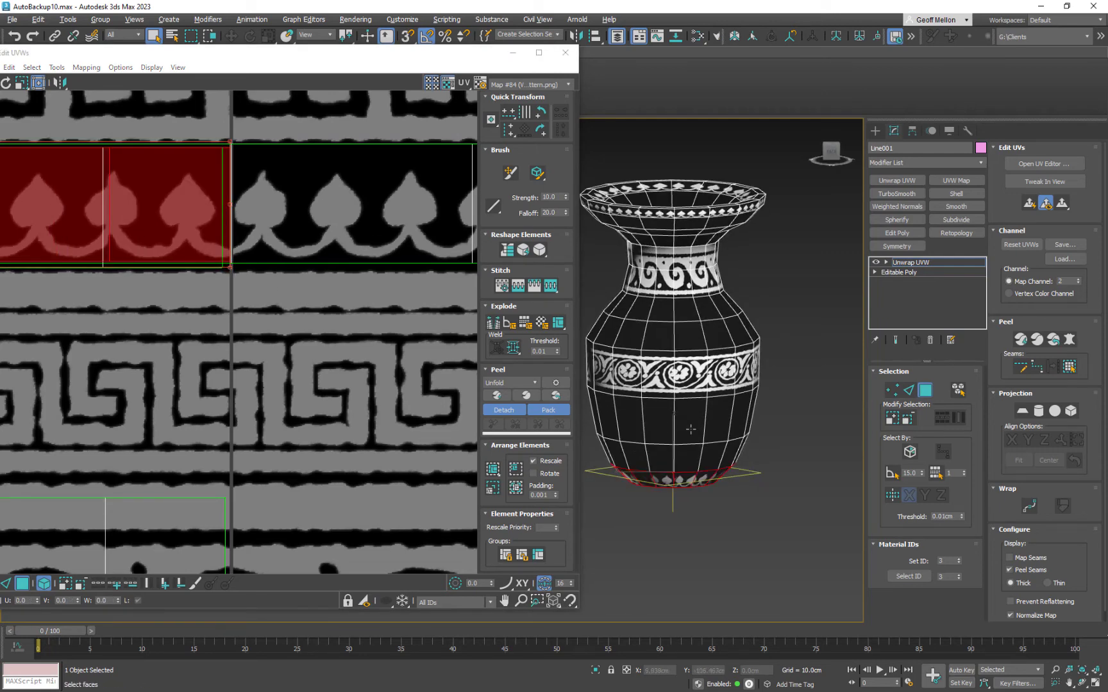
Inspect the base ornament from a lower angle and hide the mesh edges in the viewport.
alt+middle_drag(691, 430, 437, 434)
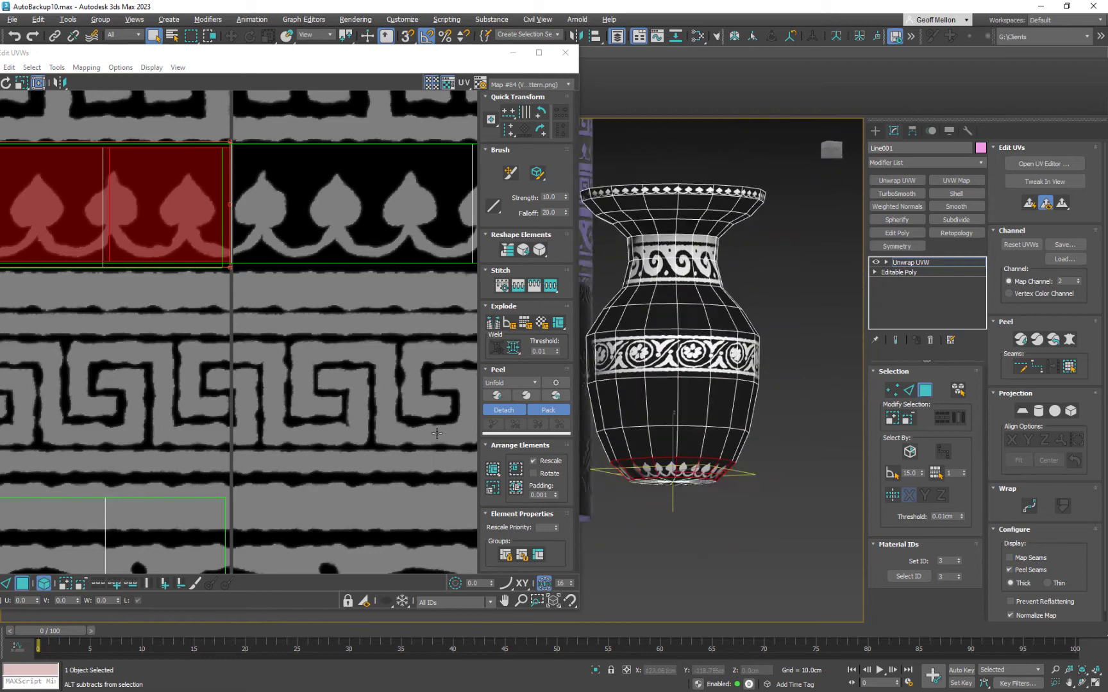
scroll(437, 433, down, 3)
alt+middle_drag(641, 346, 707, 385)
scroll(681, 348, down, 3)
key(F4)
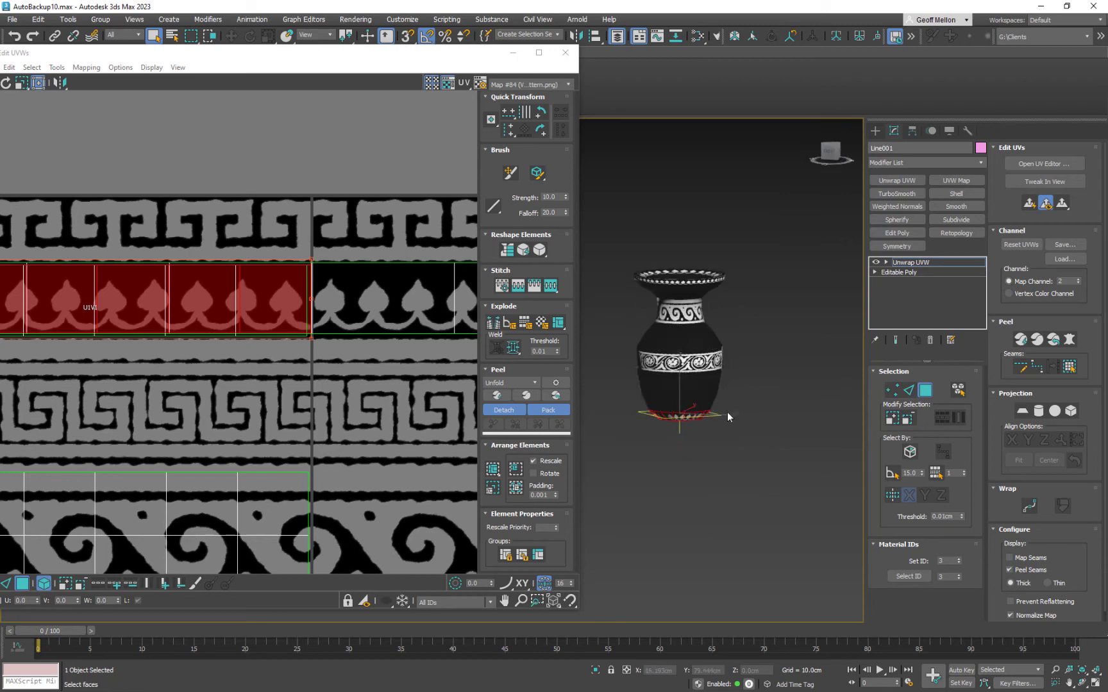
middle_drag(712, 403, 743, 421)
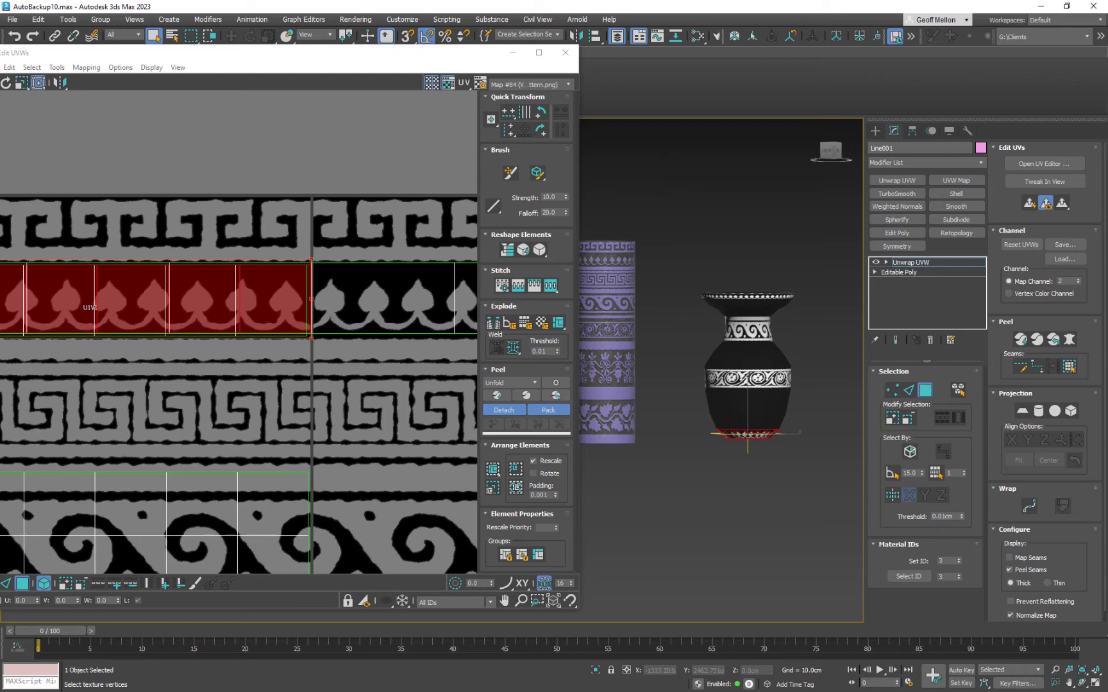
Close the UV editor, leave polygon selection, and convert the unwrapped vase to an Editable Poly.
click(565, 53)
middle_drag(663, 235, 522, 200)
middle_drag(649, 297, 593, 261)
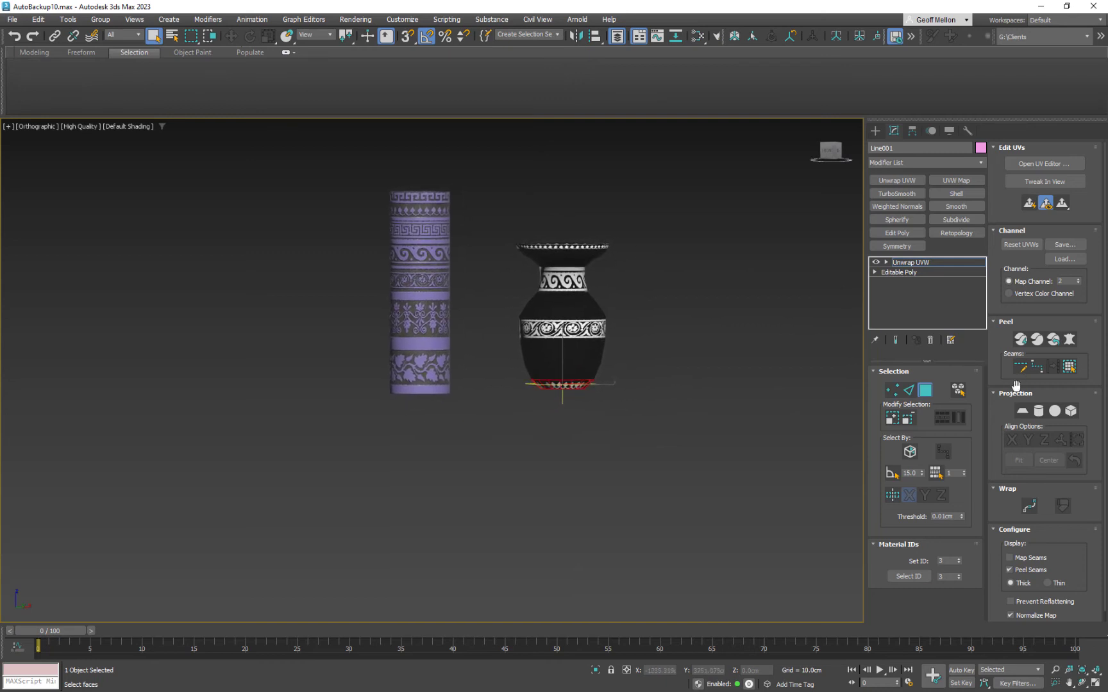
click(927, 391)
alt+middle_drag(649, 290, 786, 299)
right_click(635, 255)
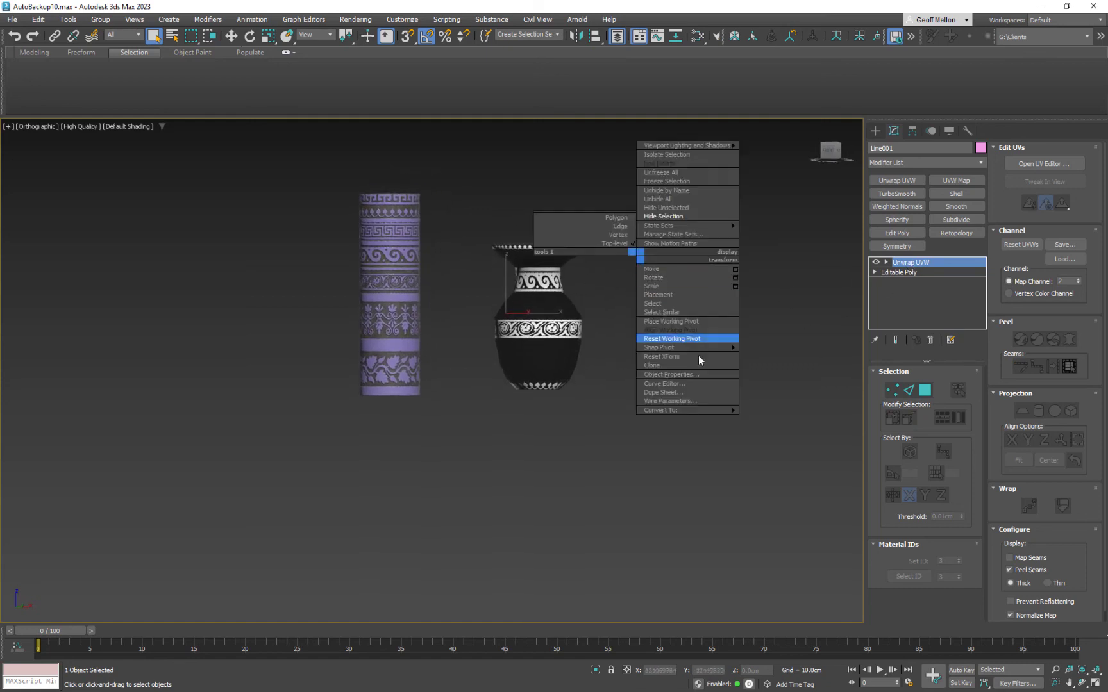
mouse_move(707, 414)
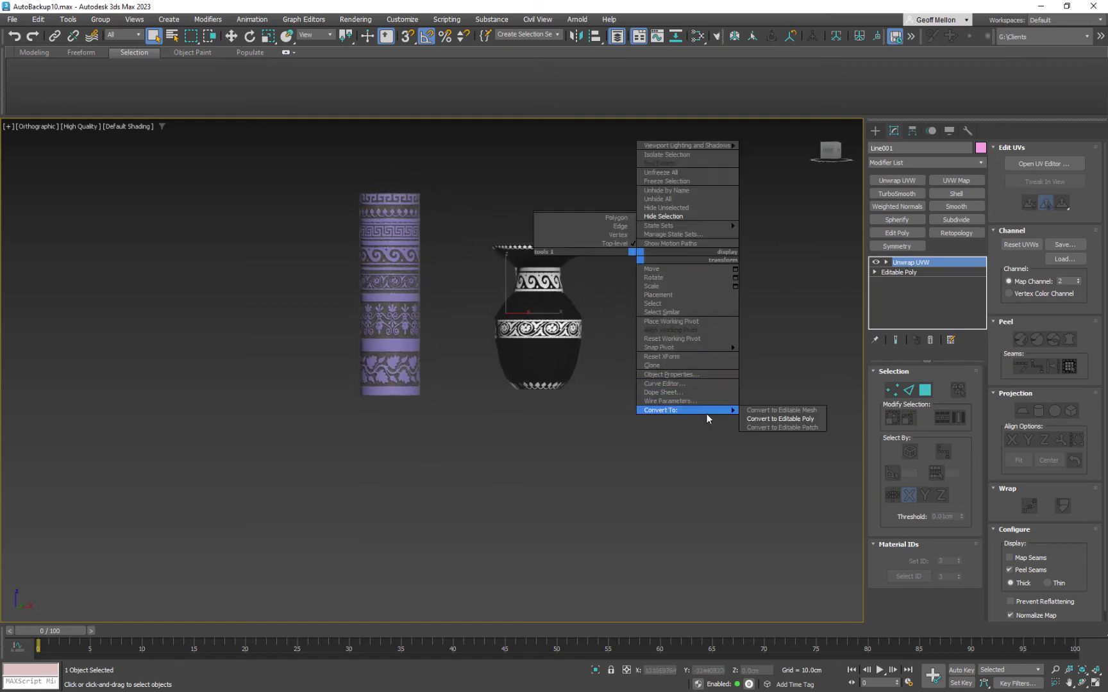
click(783, 420)
middle_drag(625, 303, 599, 322)
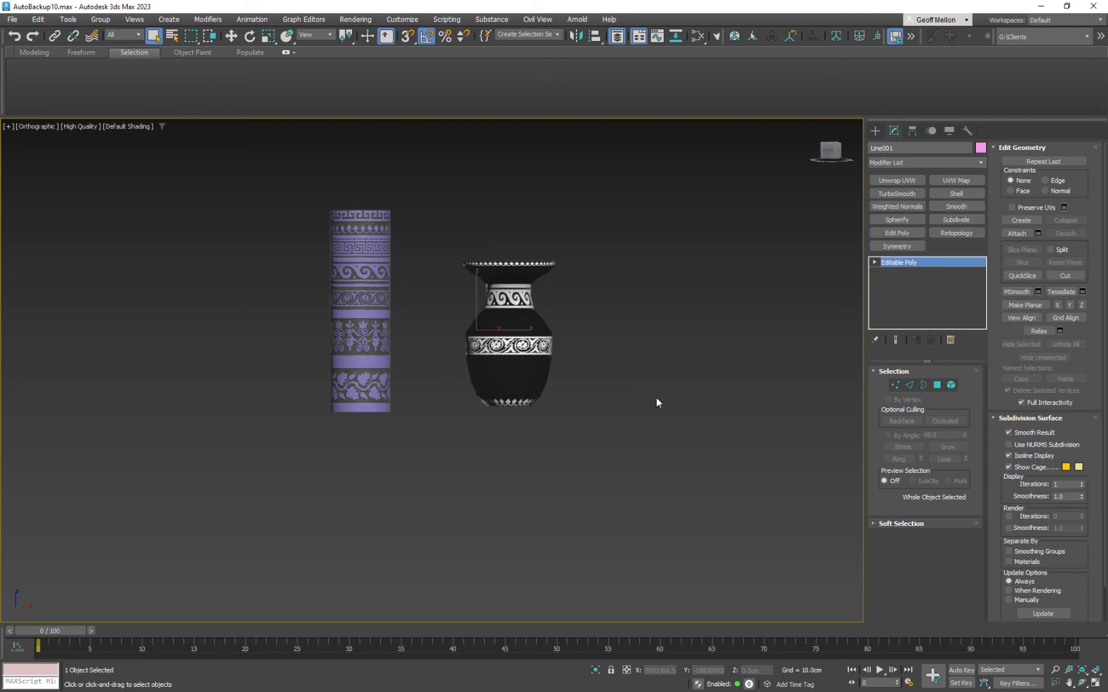
middle_drag(615, 330, 614, 319)
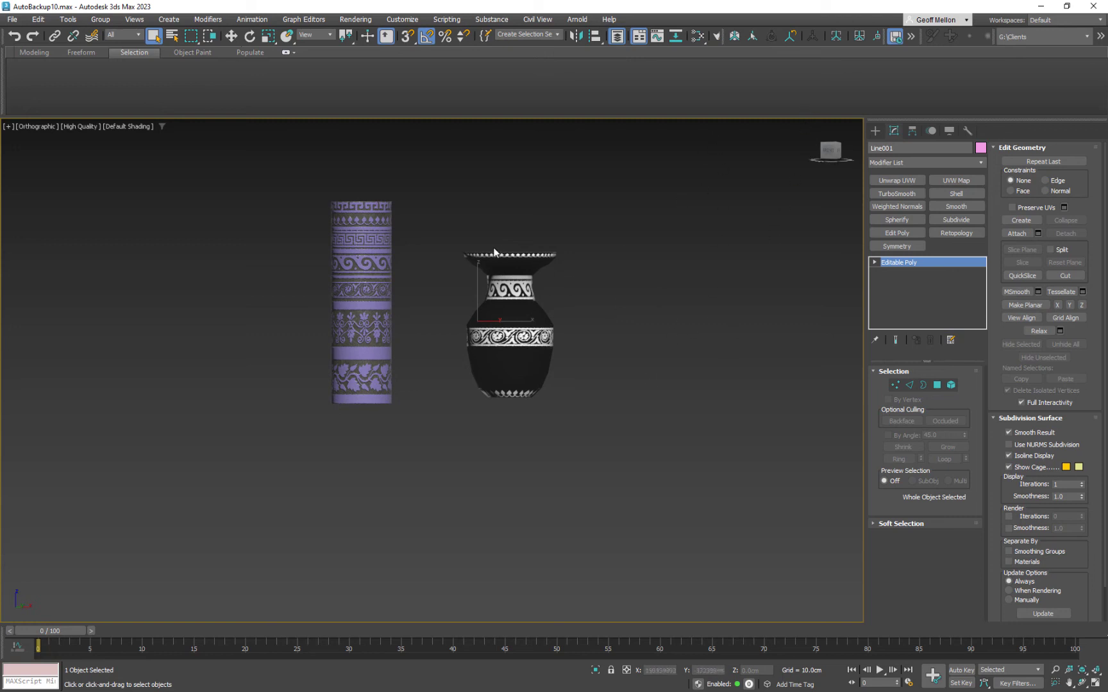
middle_drag(648, 233, 650, 260)
middle_drag(601, 292, 680, 320)
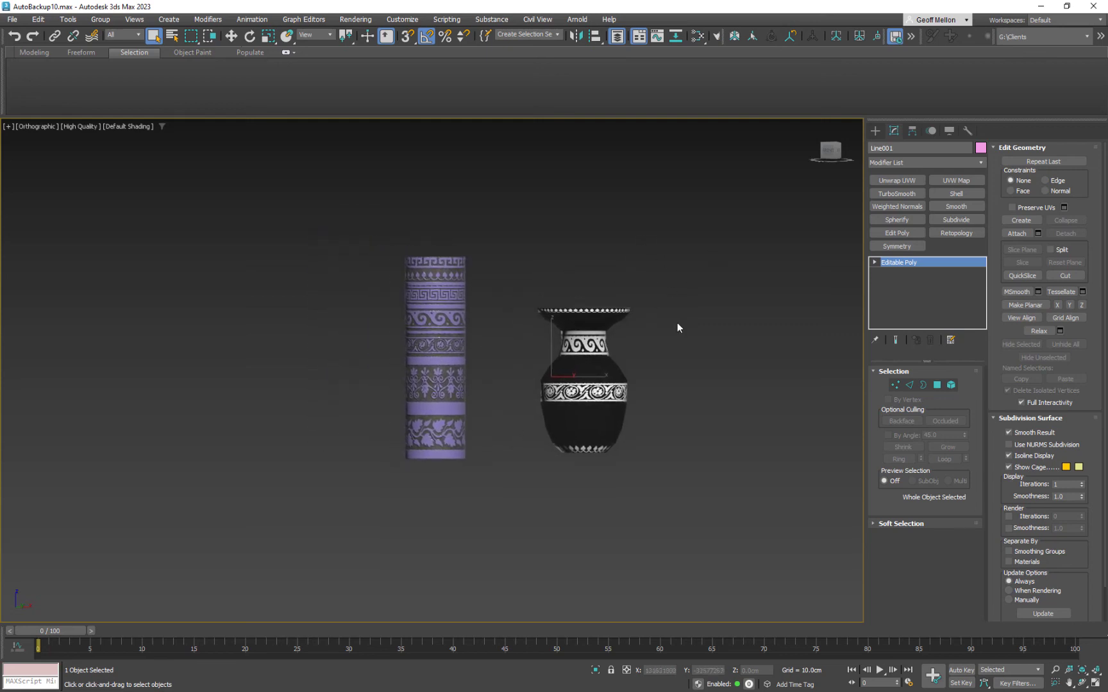
scroll(431, 312, up, 5)
scroll(448, 324, down, 4)
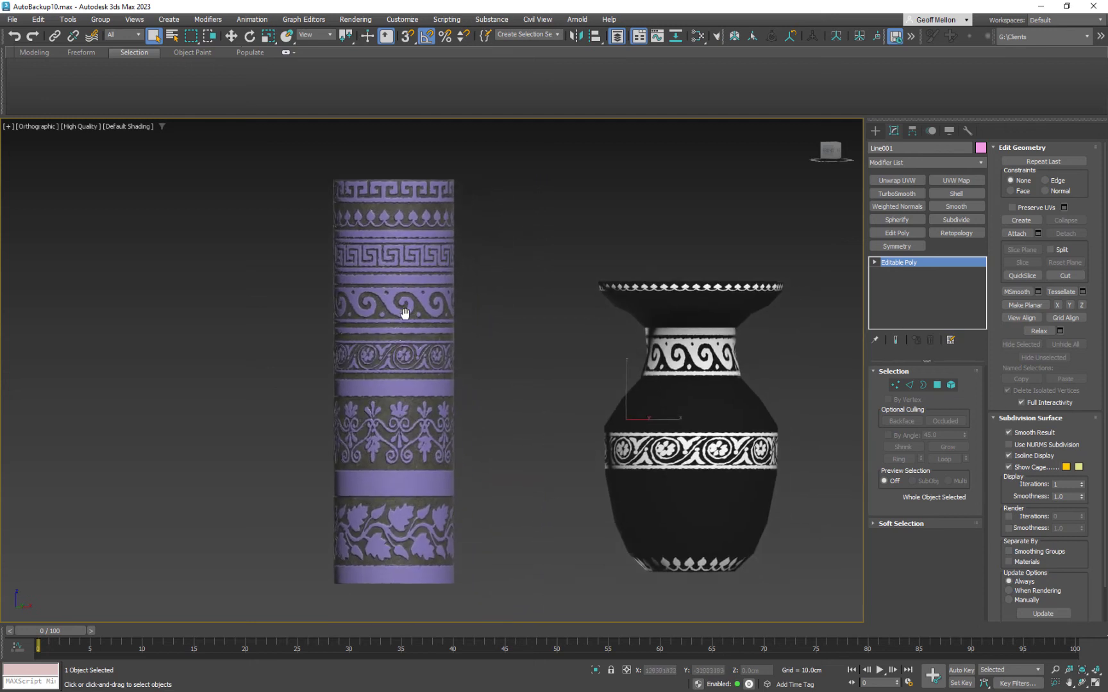